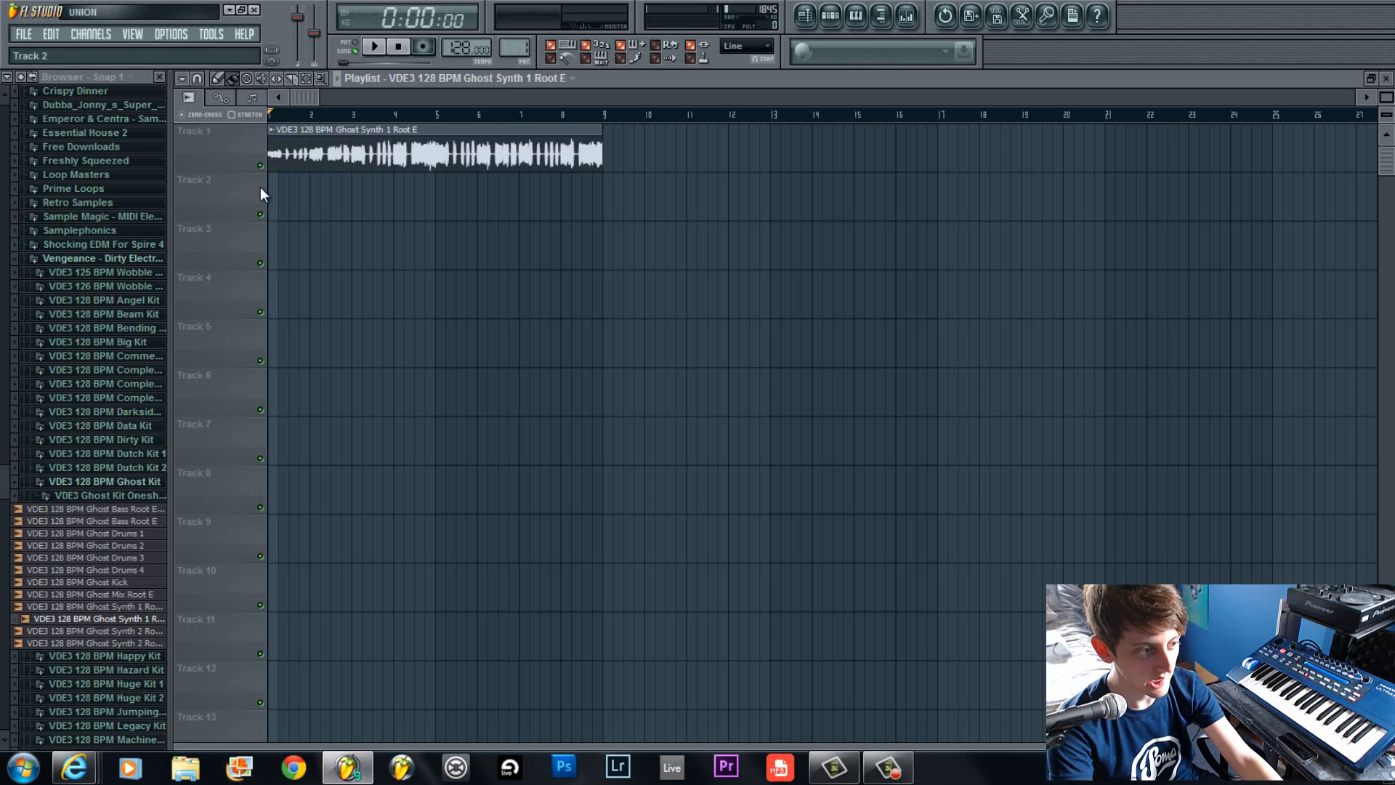
Play the Ghost Synth clip while checking the Master track's effects and levels in the mixer, then stop playback.
{"action": "key", "text": "space"}
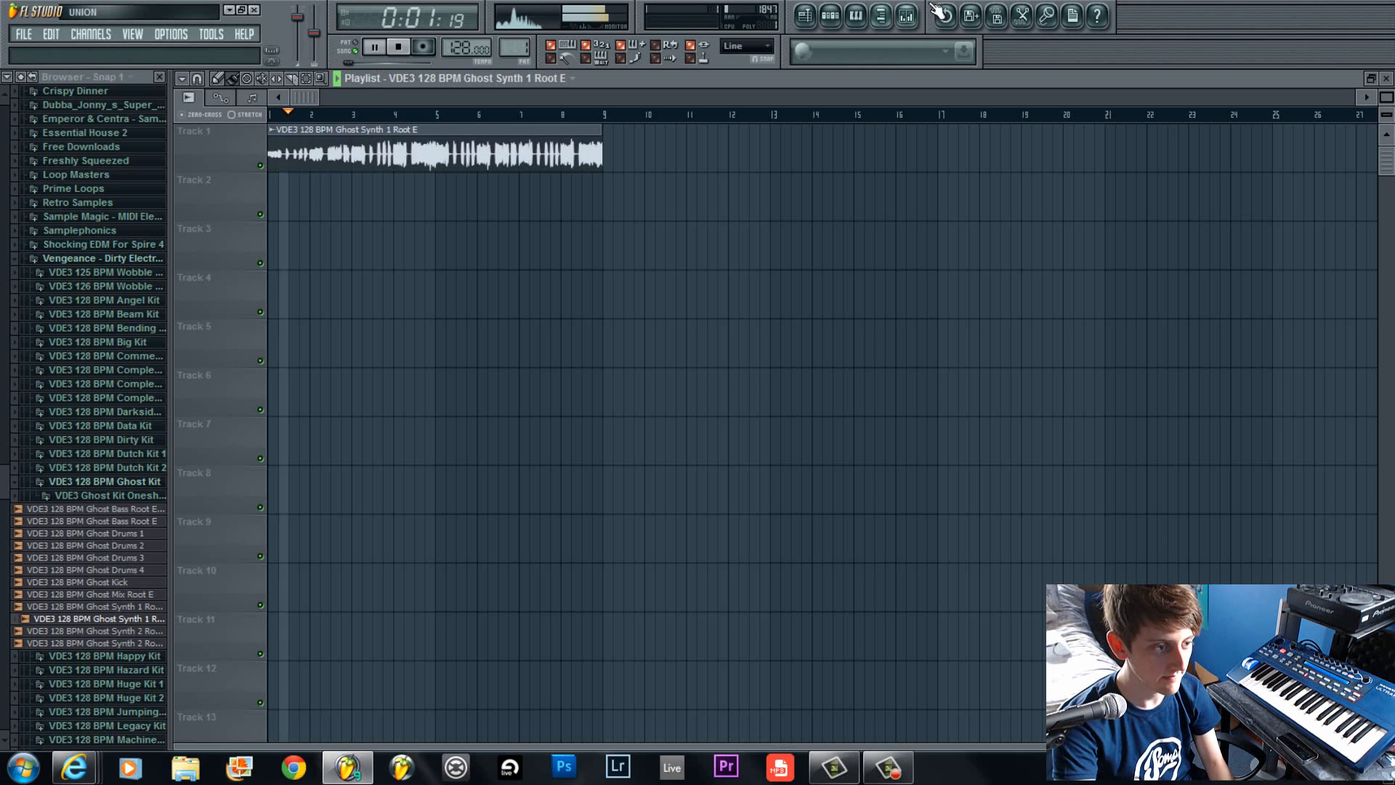
{"action": "left_click", "coordinate": [910, 16]}
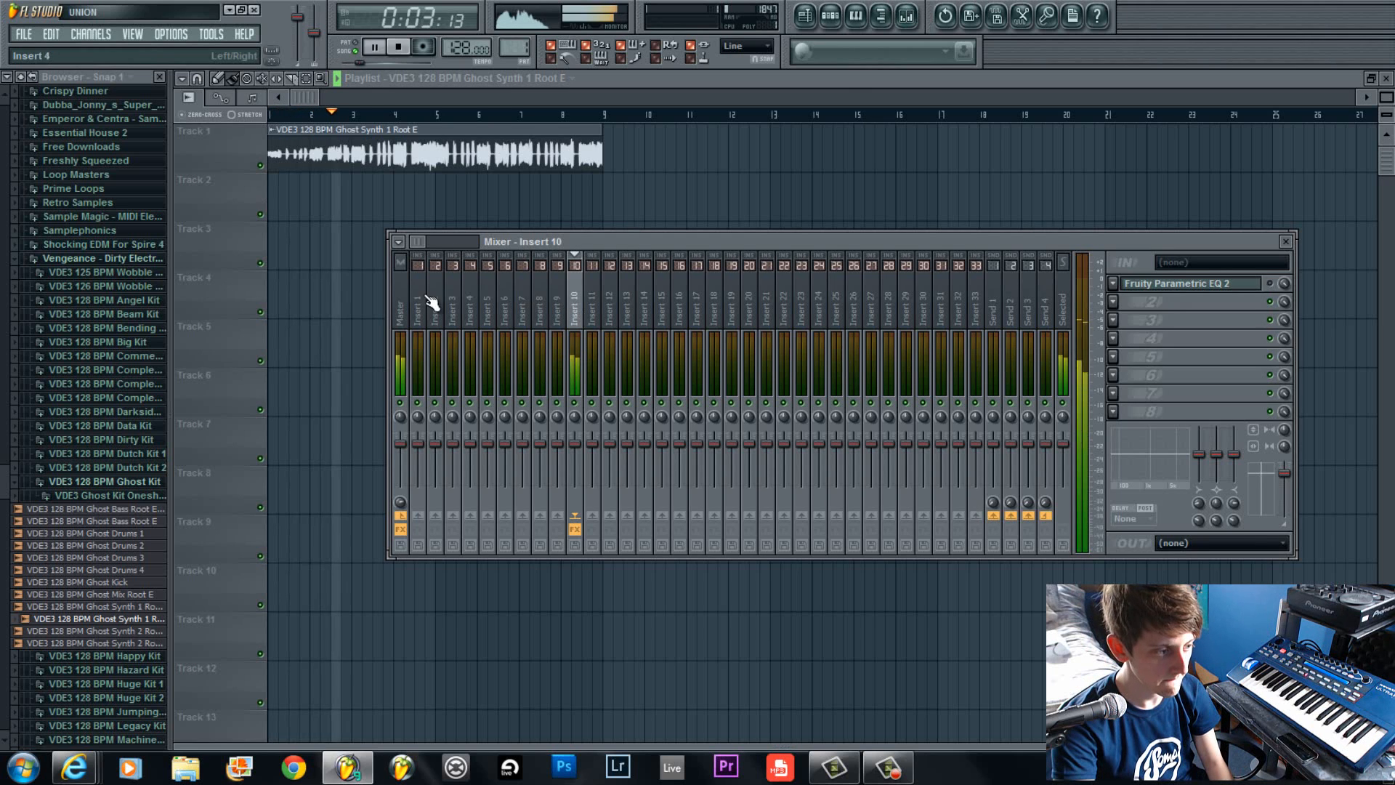
{"action": "left_click", "coordinate": [408, 311]}
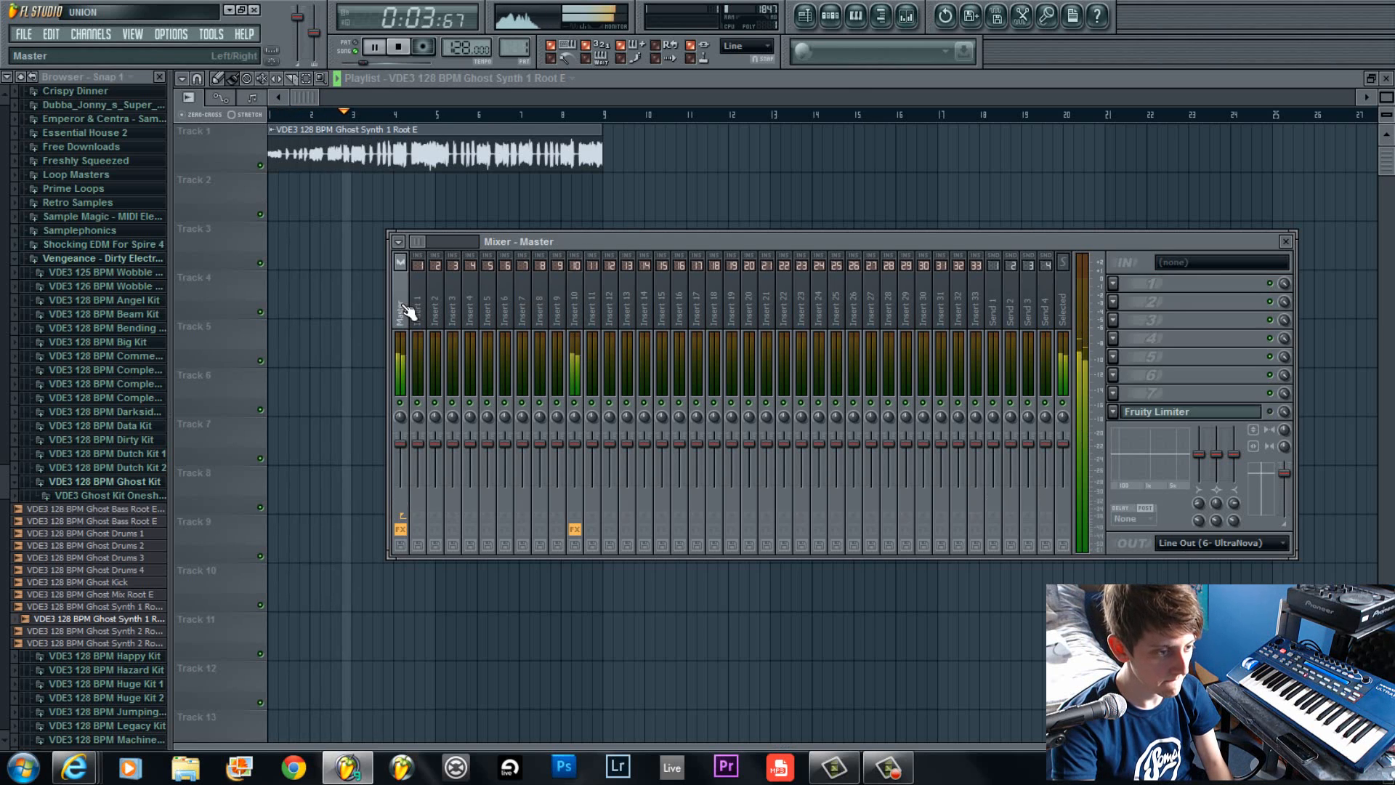
{"action": "left_click", "coordinate": [910, 16]}
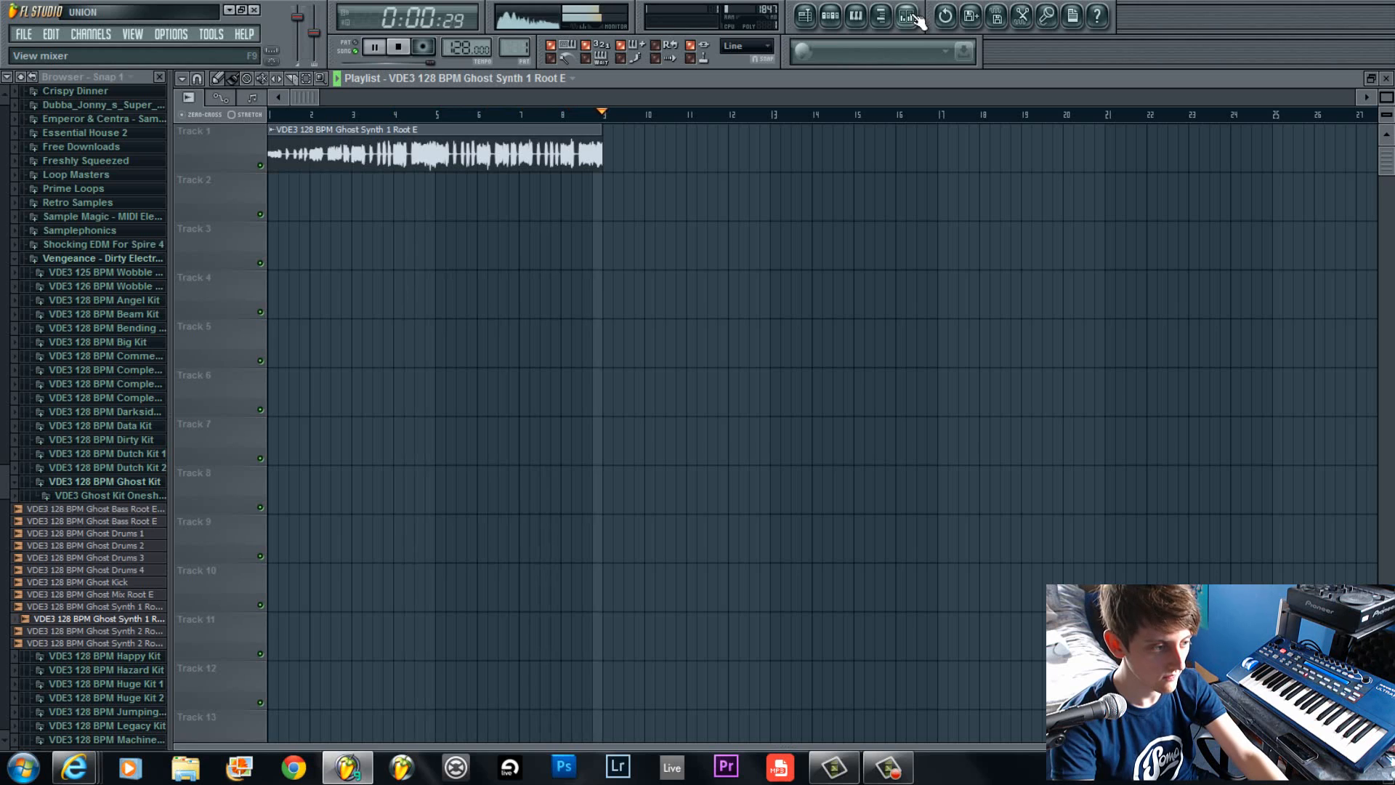
{"action": "key", "text": "space"}
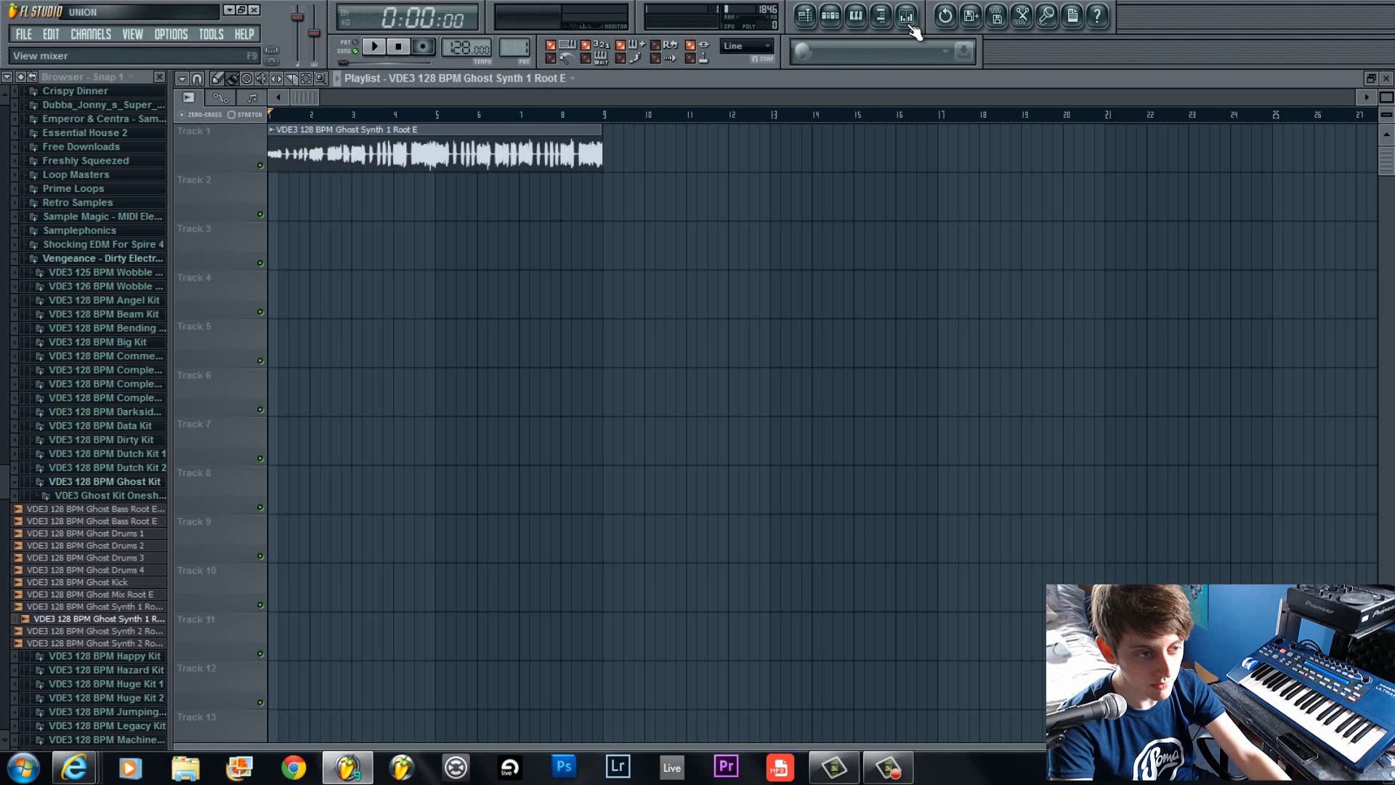
Examine the synth clip's channel settings and the effects loaded on the Insert 10 and Master mixer tracks.
{"action": "double_click", "coordinate": [522, 143]}
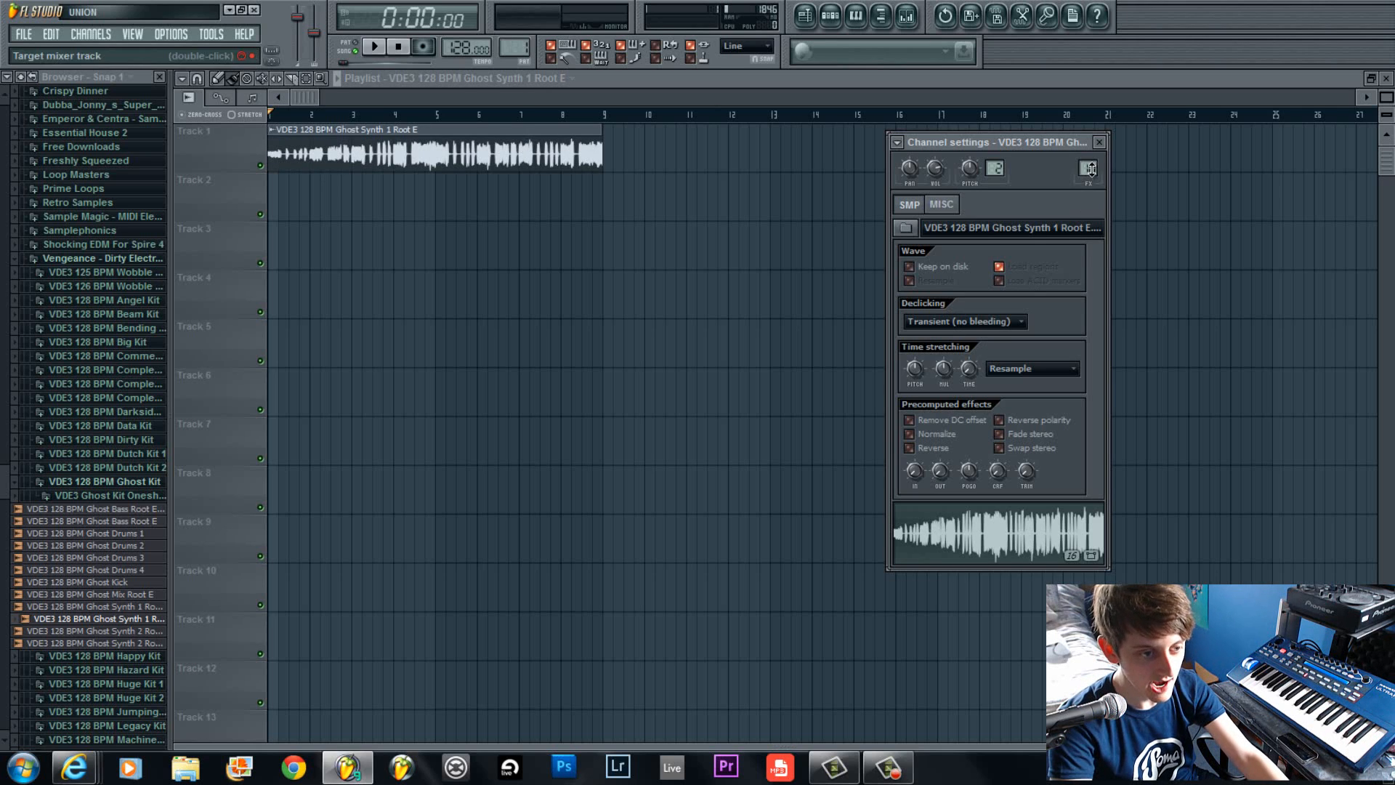
{"action": "left_click", "coordinate": [907, 16]}
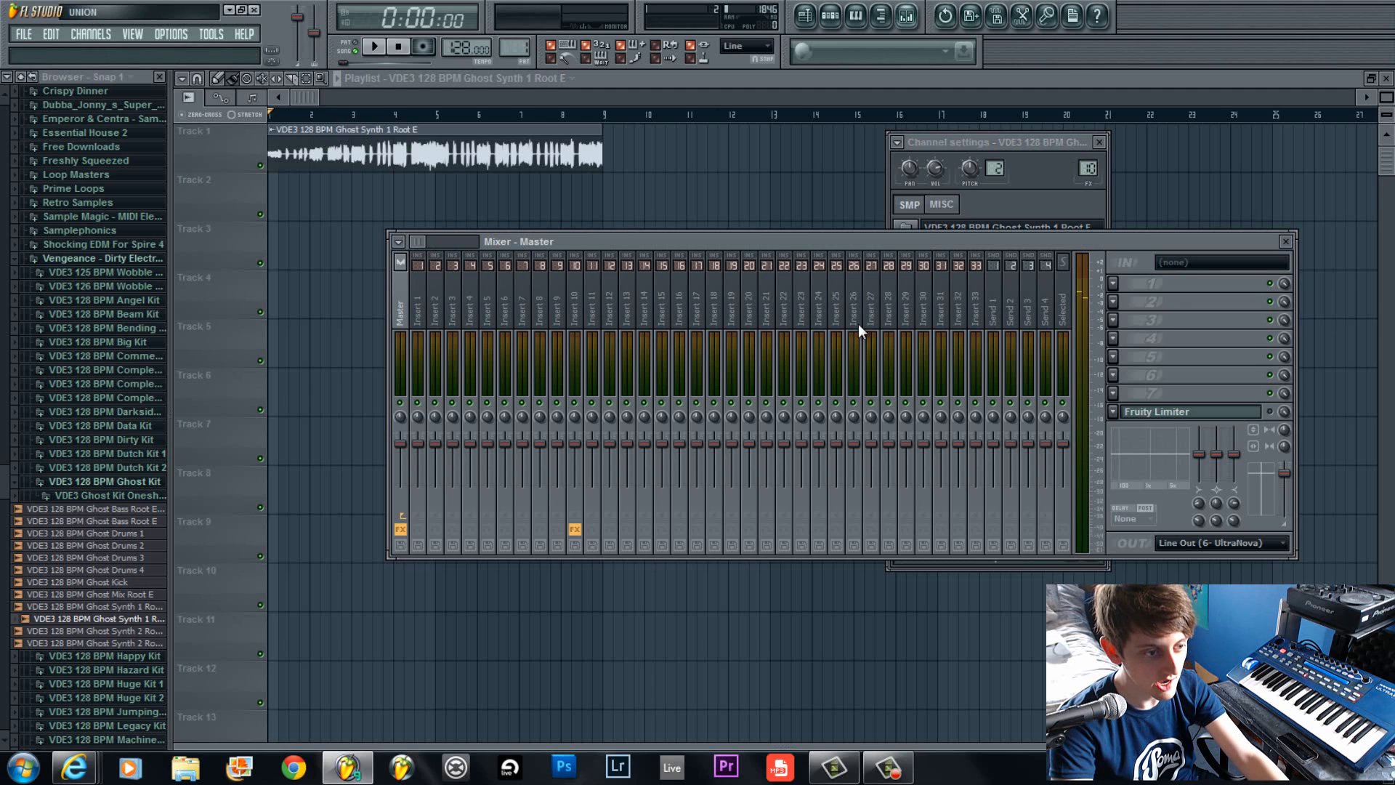
{"action": "left_click", "coordinate": [579, 314]}
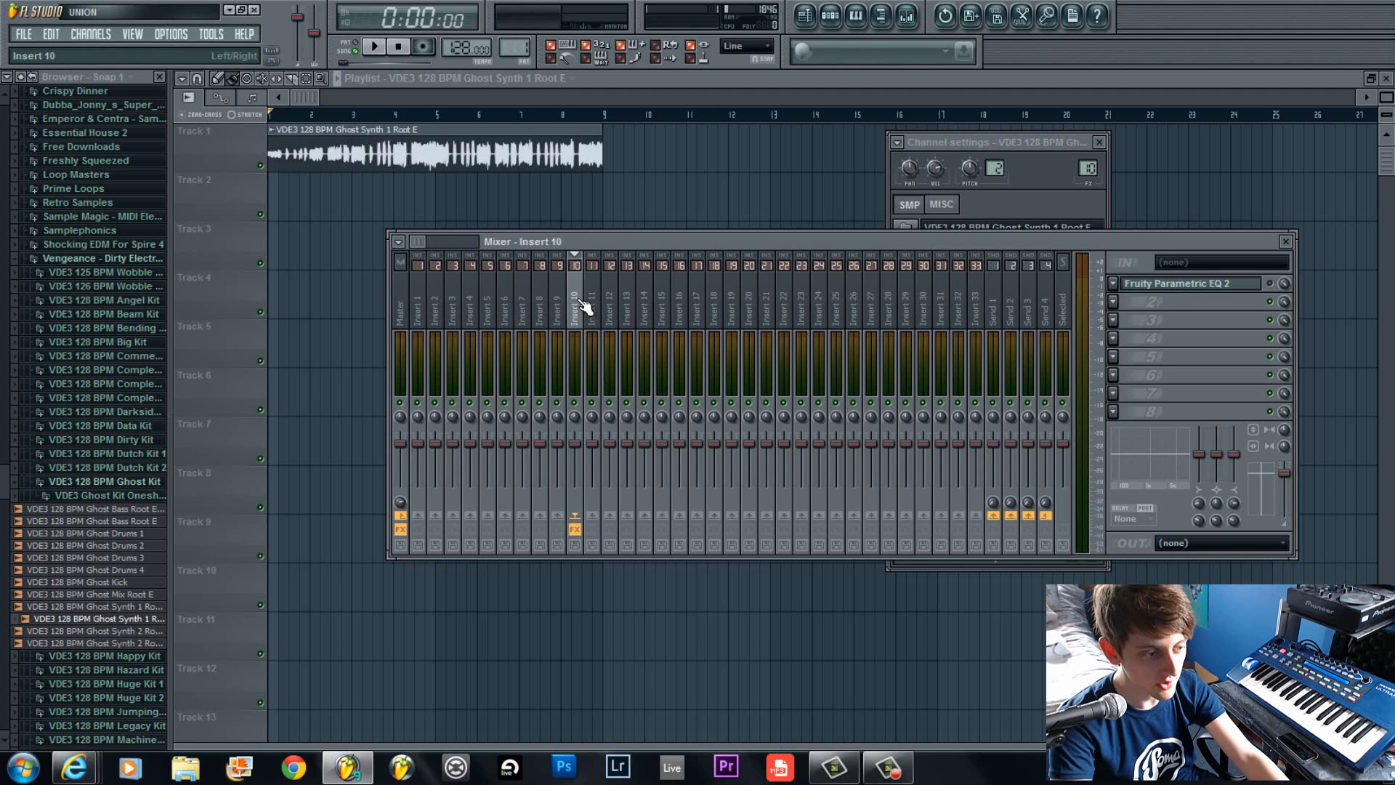
{"action": "left_click", "coordinate": [405, 316]}
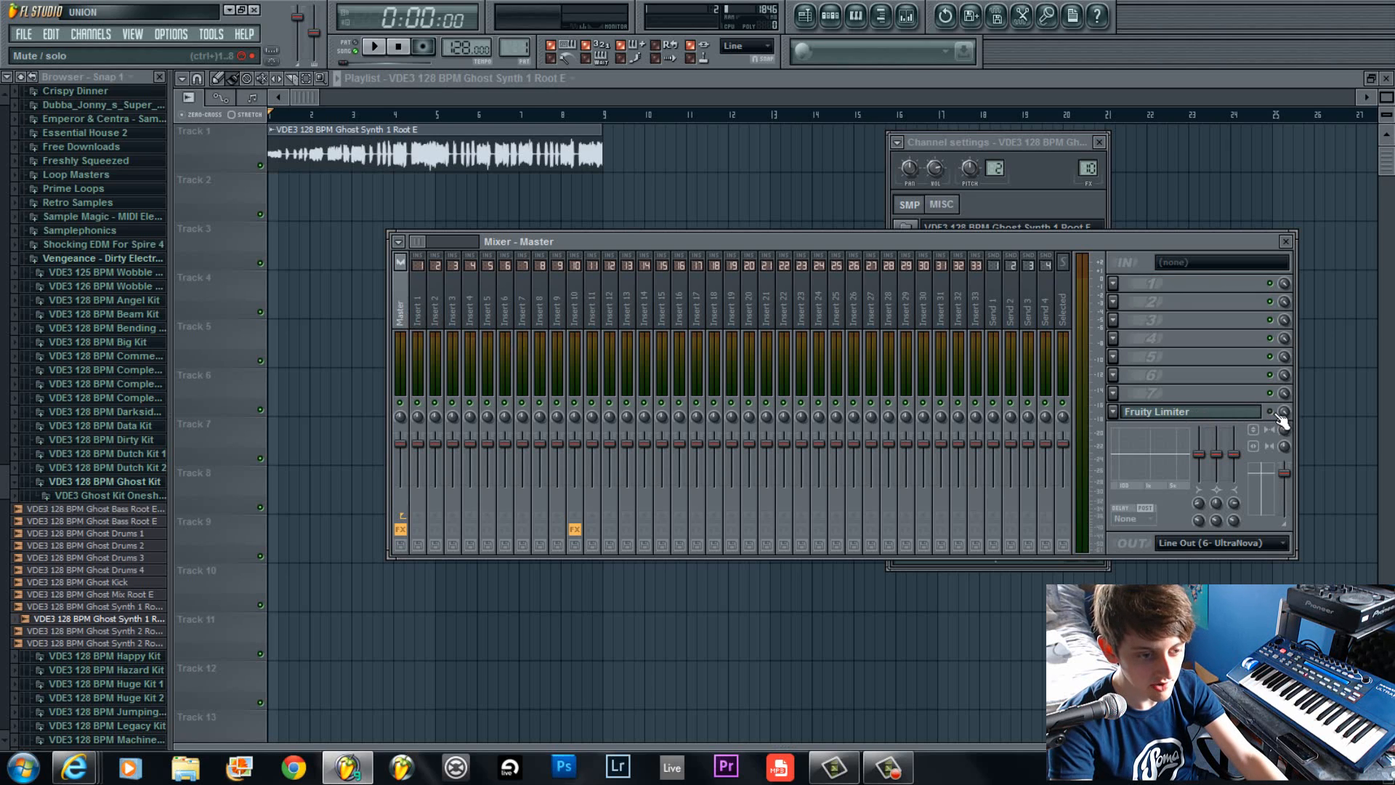
{"action": "left_click", "coordinate": [580, 315]}
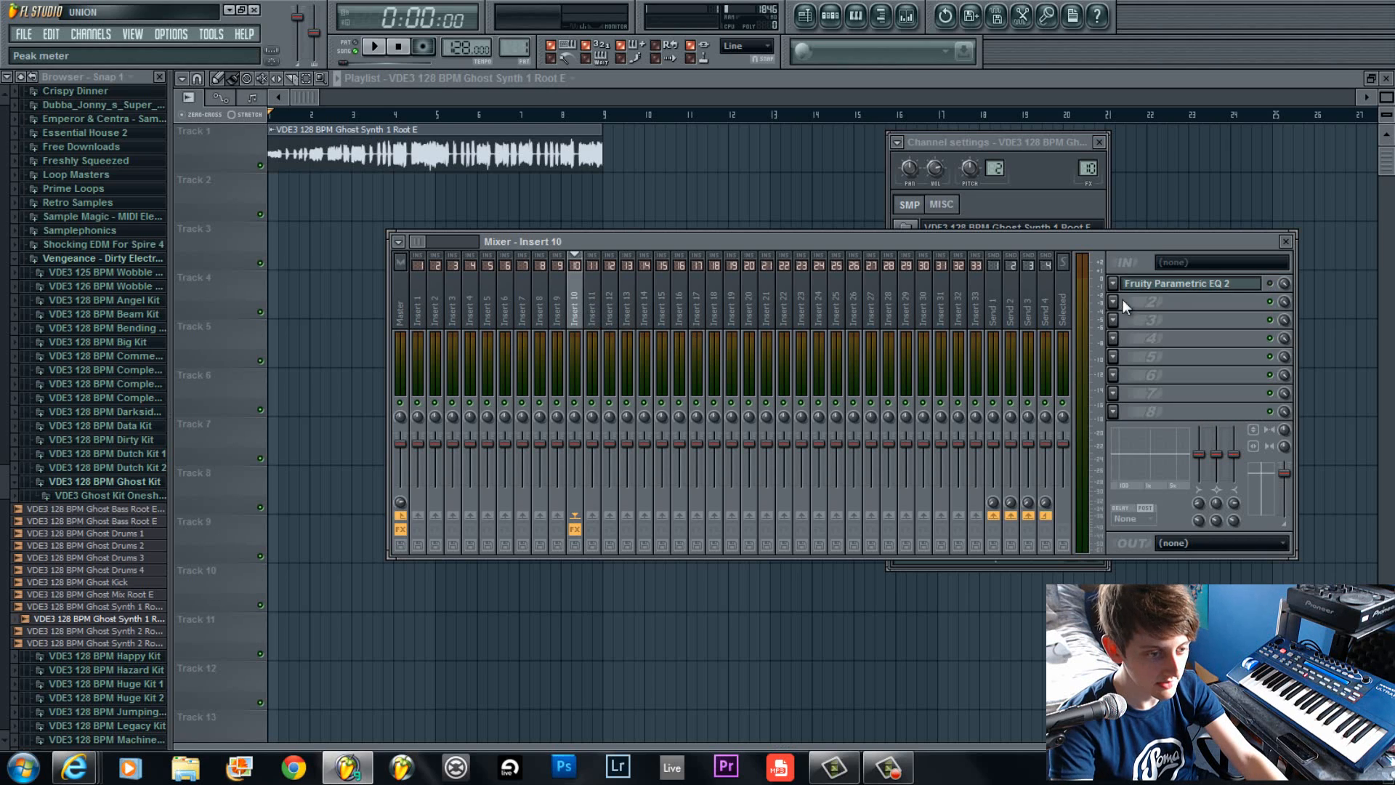
{"action": "left_click", "coordinate": [1247, 285]}
{"action": "left_click", "coordinate": [1252, 285]}
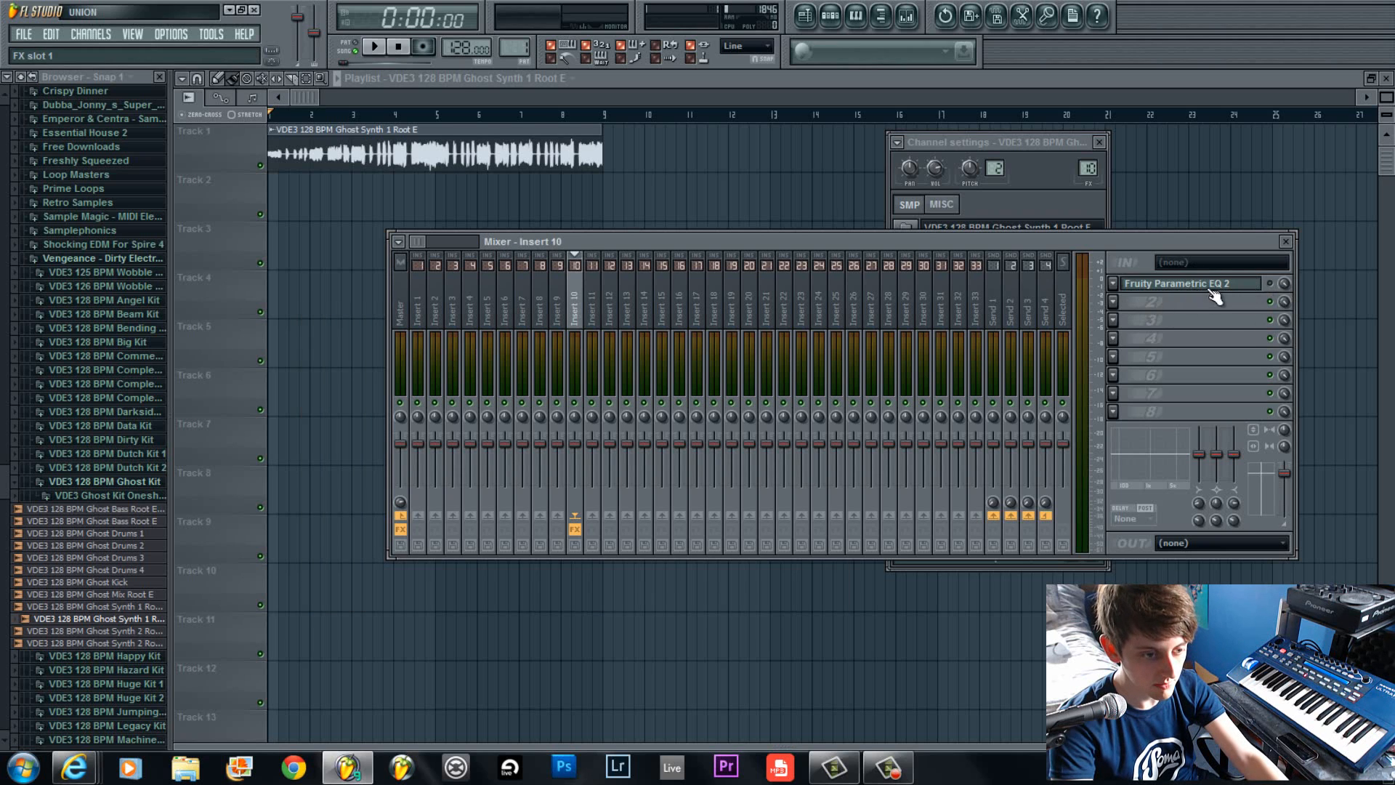
Load Fruity Compressor into the third effect slot of Insert 10 and arrange its window above the mixer.
{"action": "left_click_drag", "start_coordinate": [1158, 242], "coordinate": [1155, 280]}
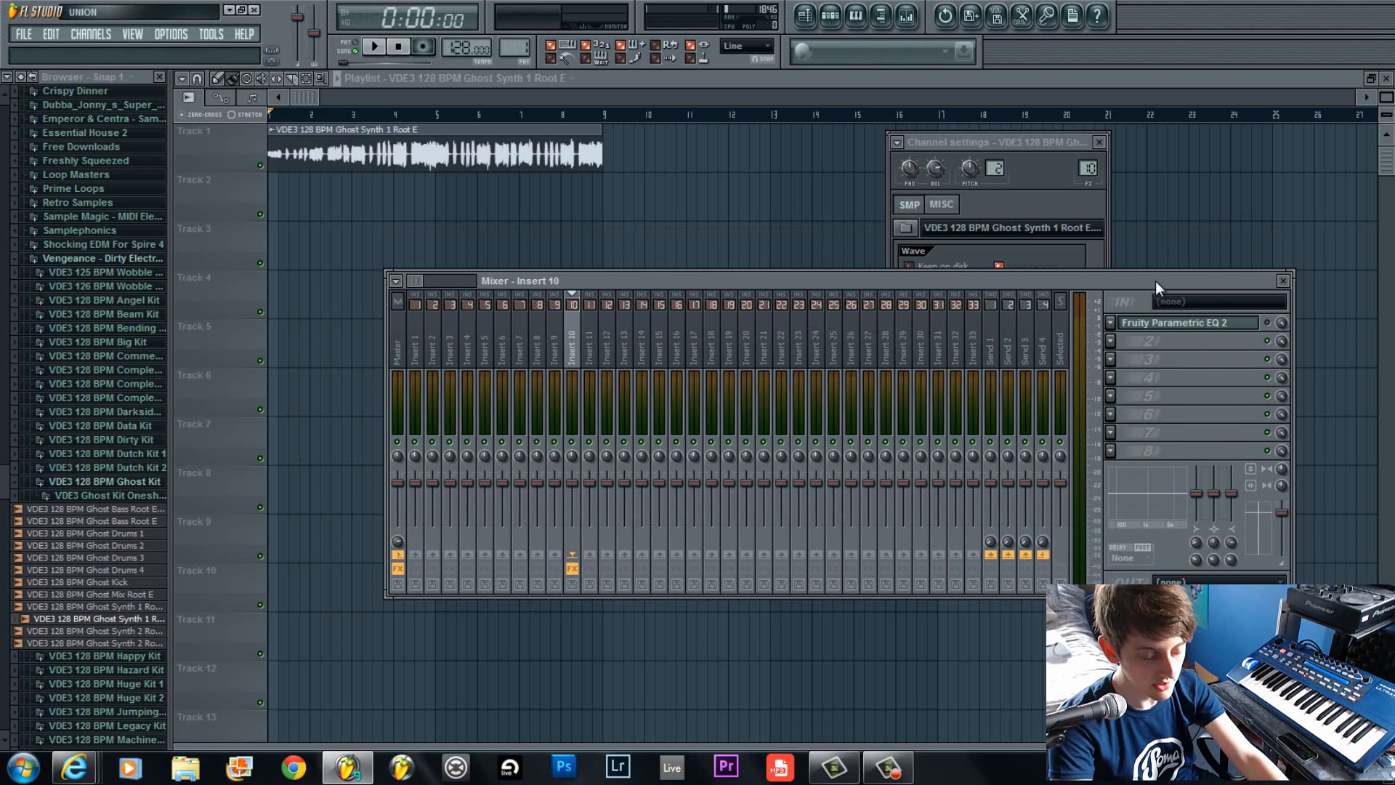
{"action": "left_click", "coordinate": [1115, 358]}
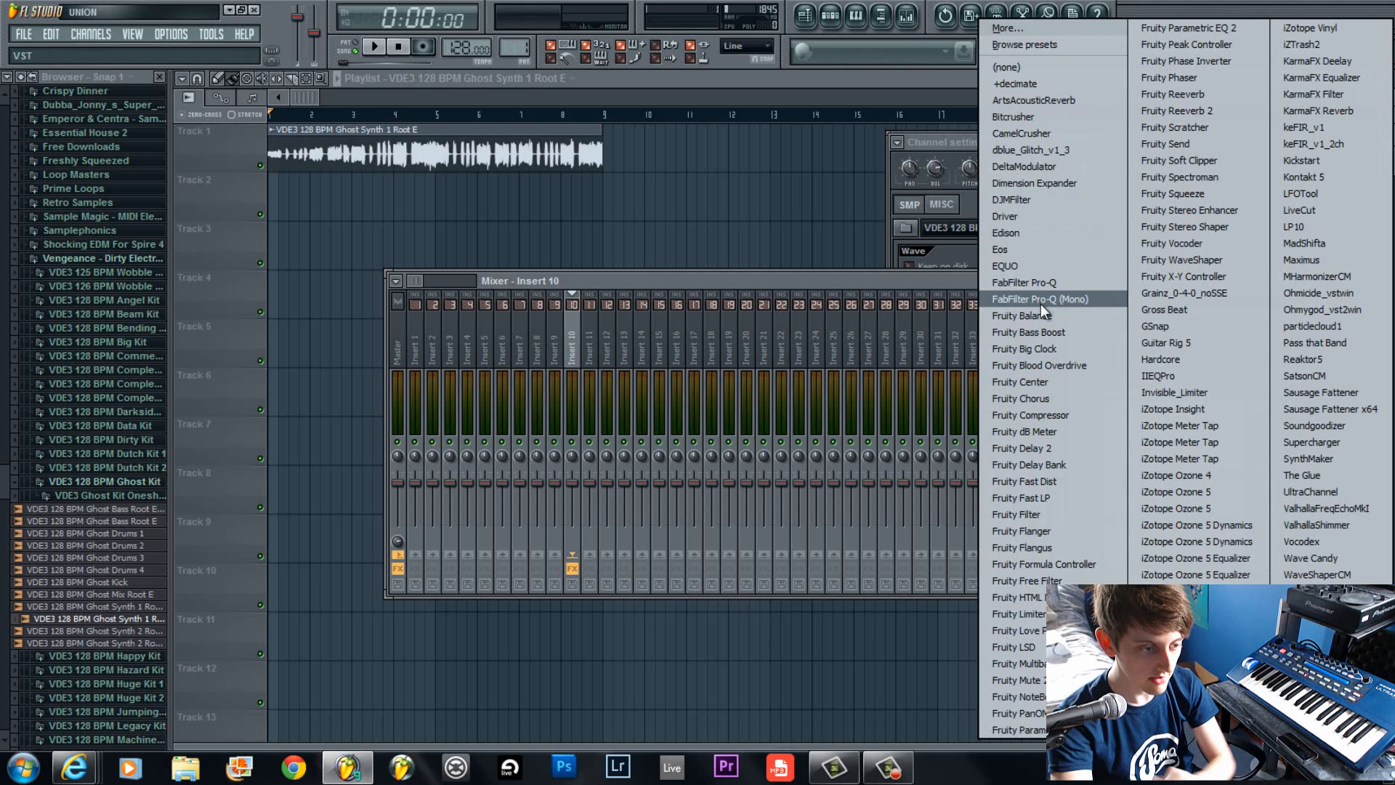
{"action": "left_click", "coordinate": [1058, 416]}
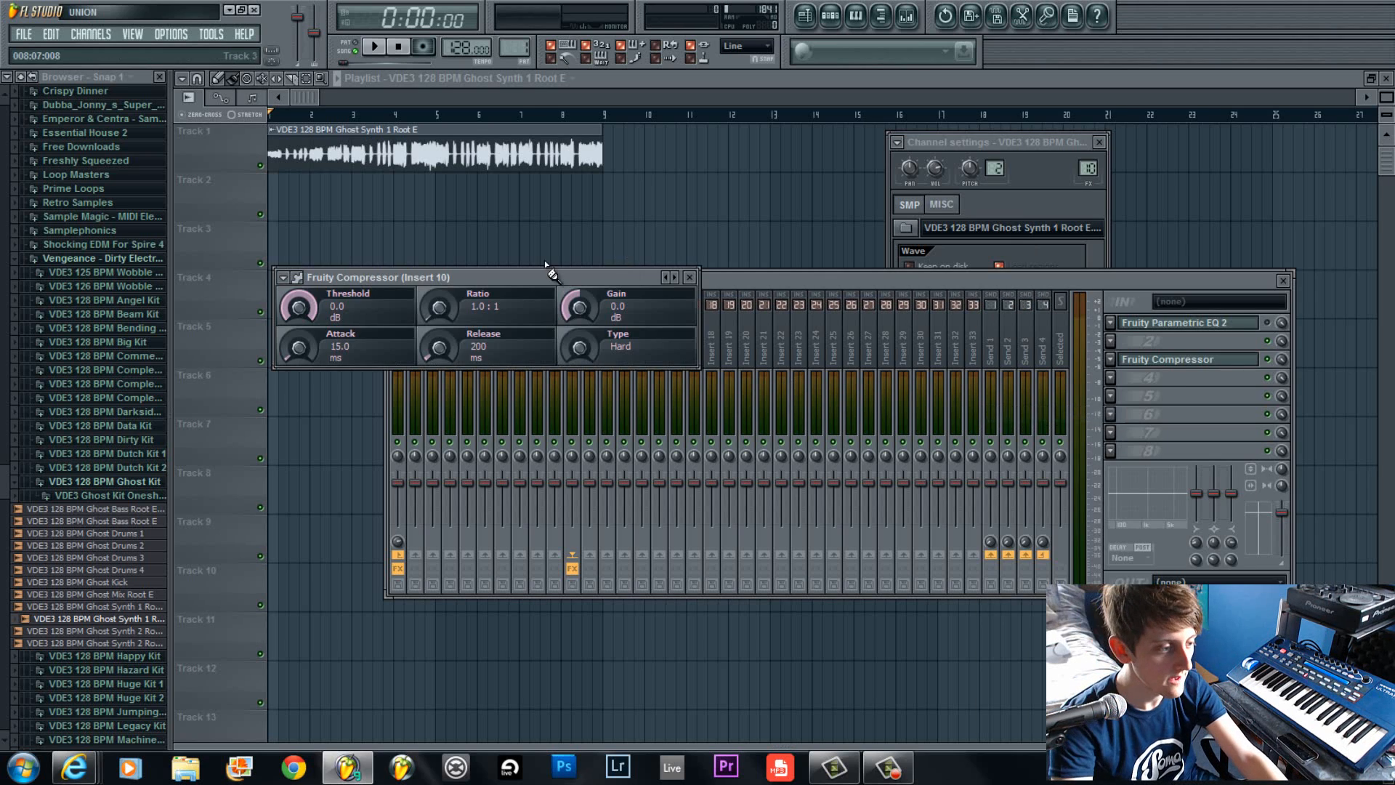
{"action": "left_click_drag", "start_coordinate": [538, 276], "coordinate": [685, 185]}
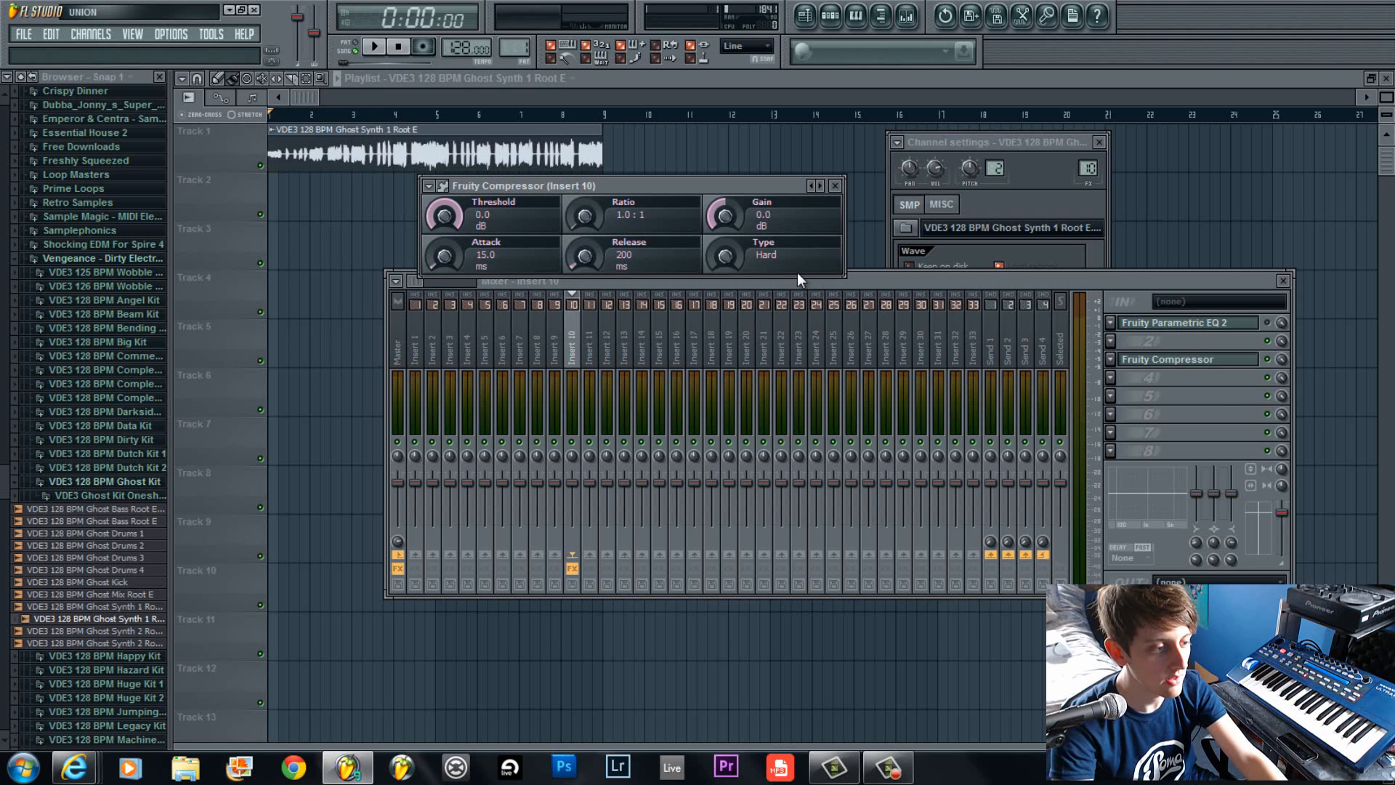
{"action": "left_click_drag", "start_coordinate": [865, 281], "coordinate": [861, 390]}
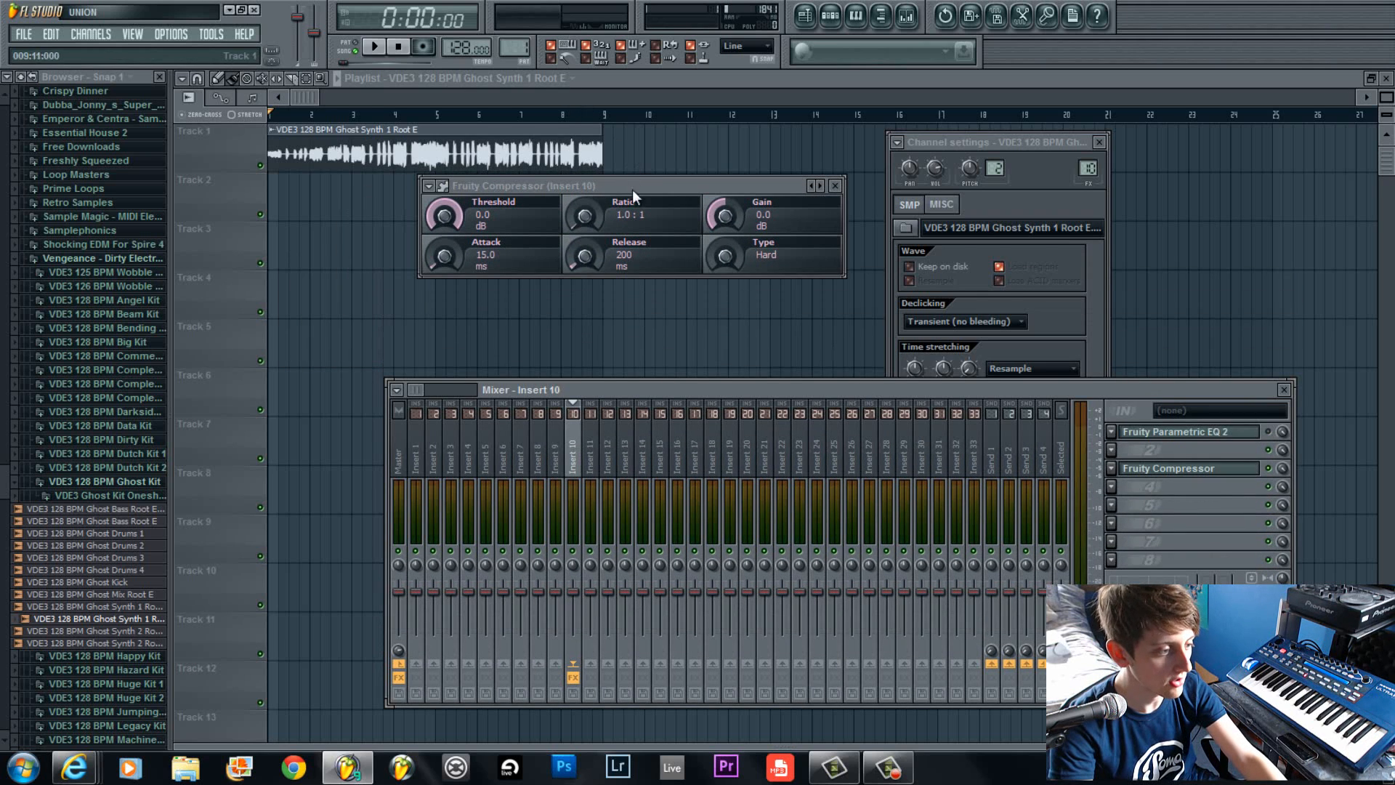
{"action": "left_click_drag", "start_coordinate": [632, 190], "coordinate": [644, 214]}
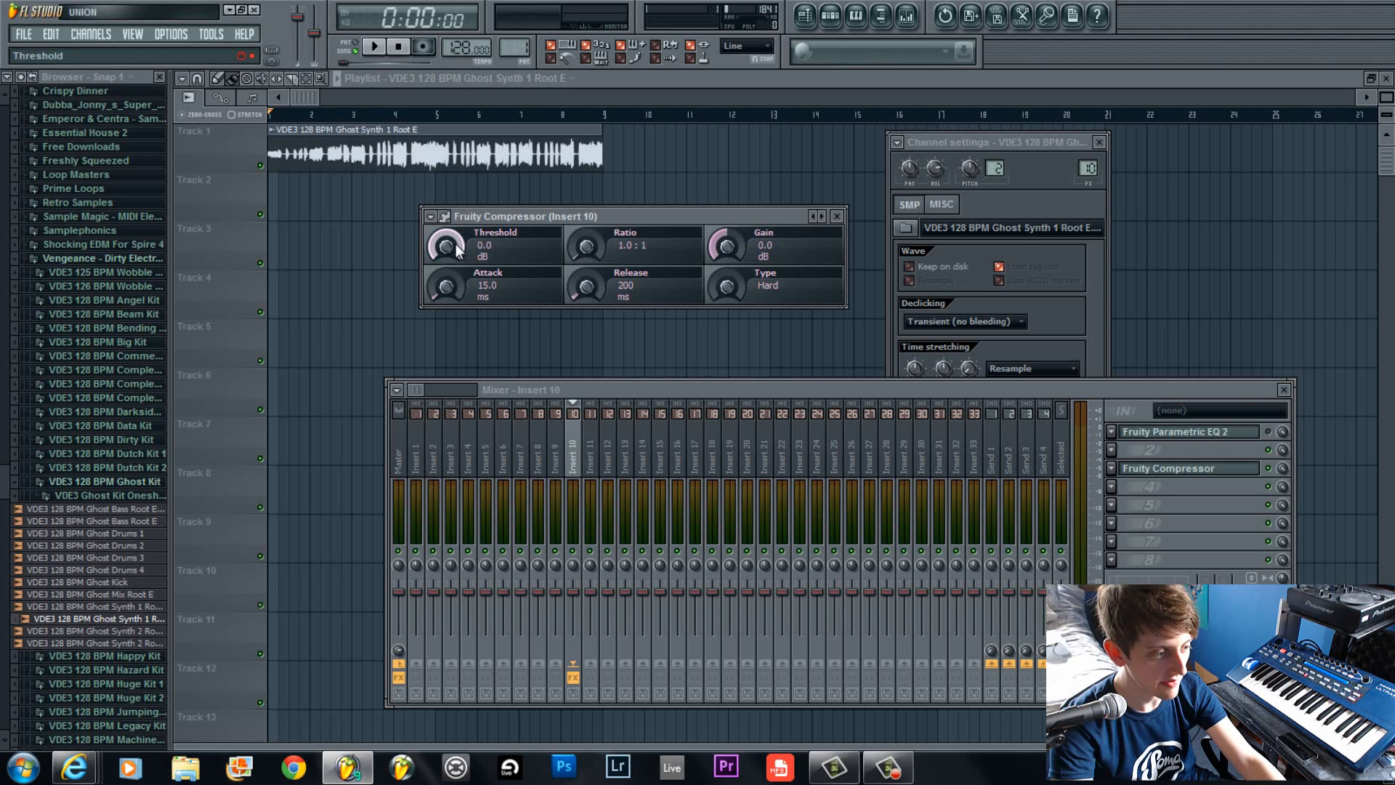
Set the compressor's ratio to 6.0:1 and turn its threshold up to 0.0 dB.
{"action": "left_click_drag", "start_coordinate": [456, 243], "coordinate": [443, 181]}
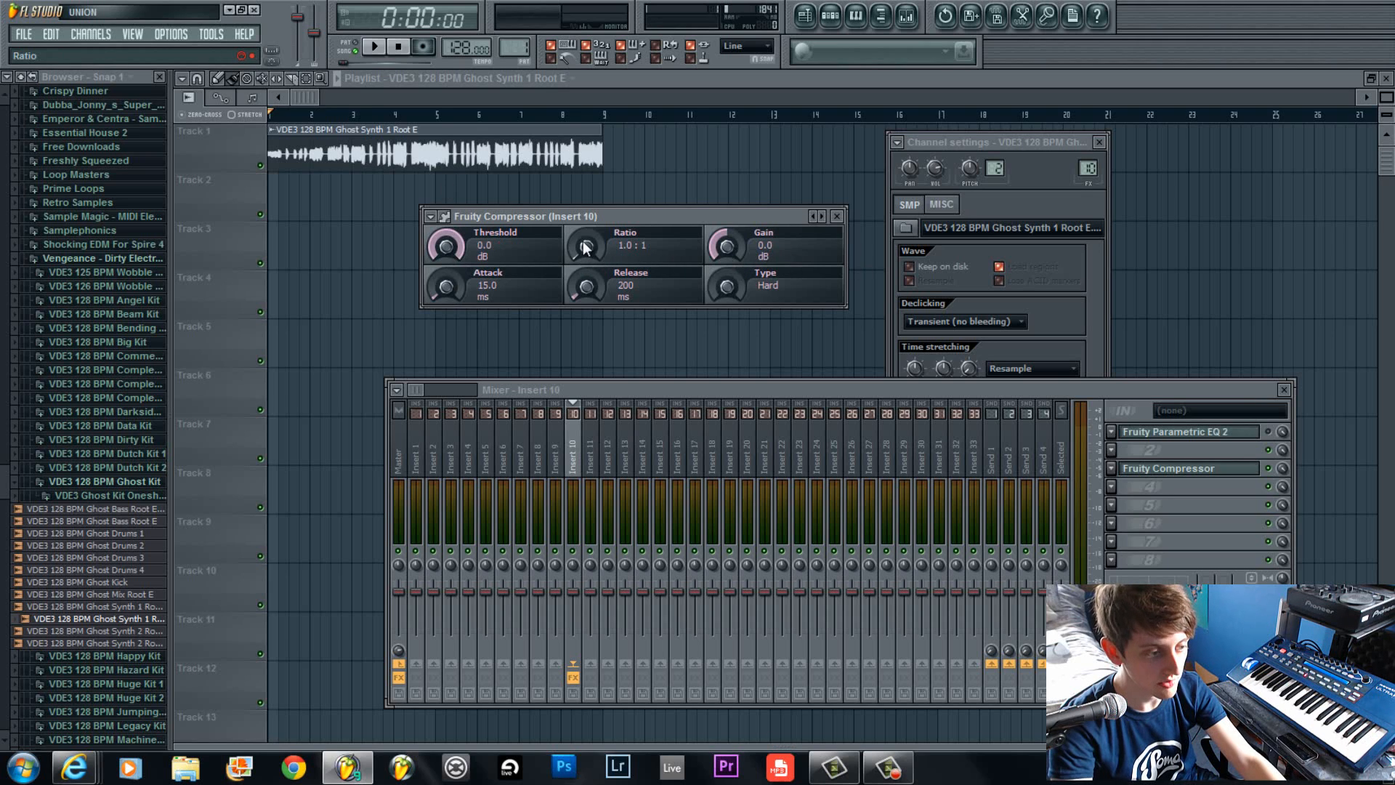
{"action": "left_click_drag", "start_coordinate": [580, 232], "coordinate": [582, 228]}
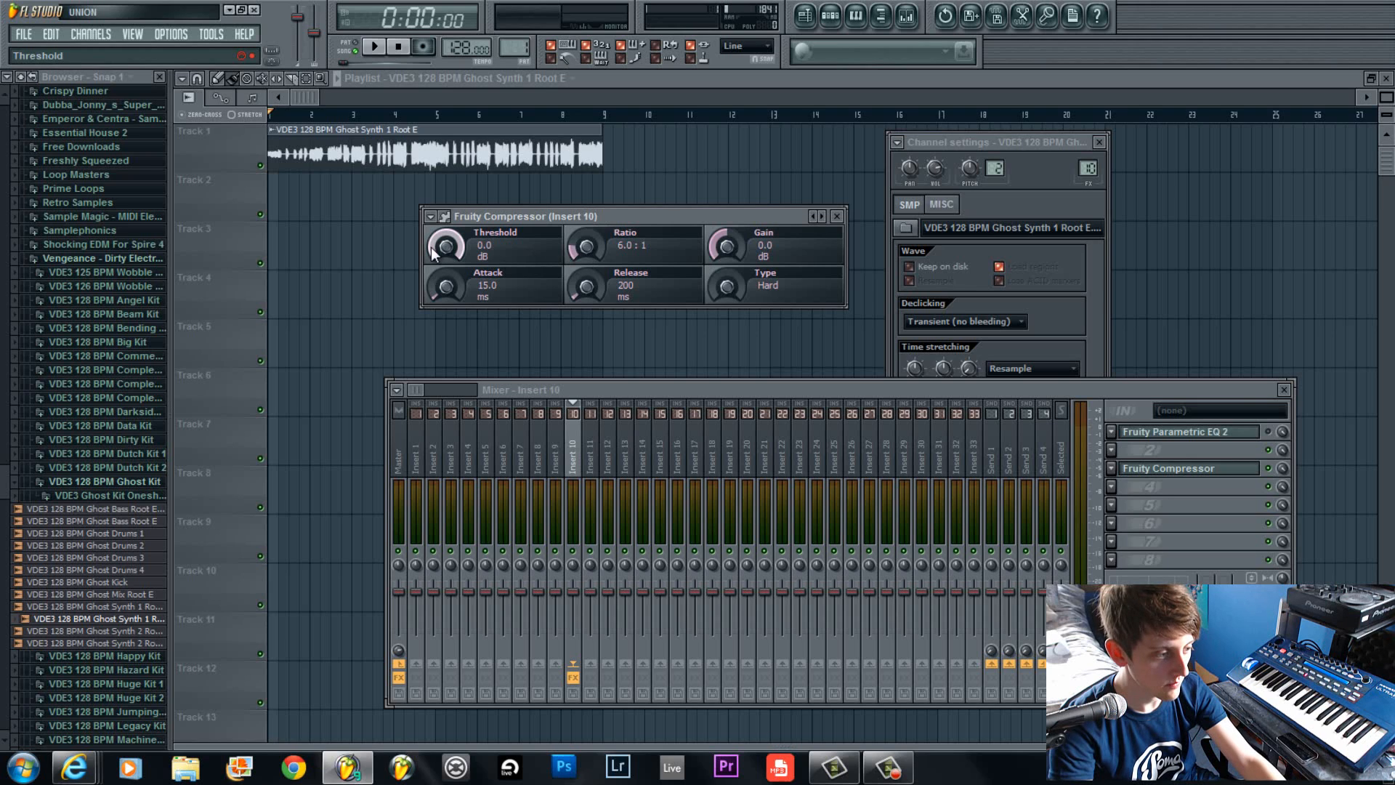
{"action": "left_click_drag", "start_coordinate": [447, 247], "coordinate": [447, 202]}
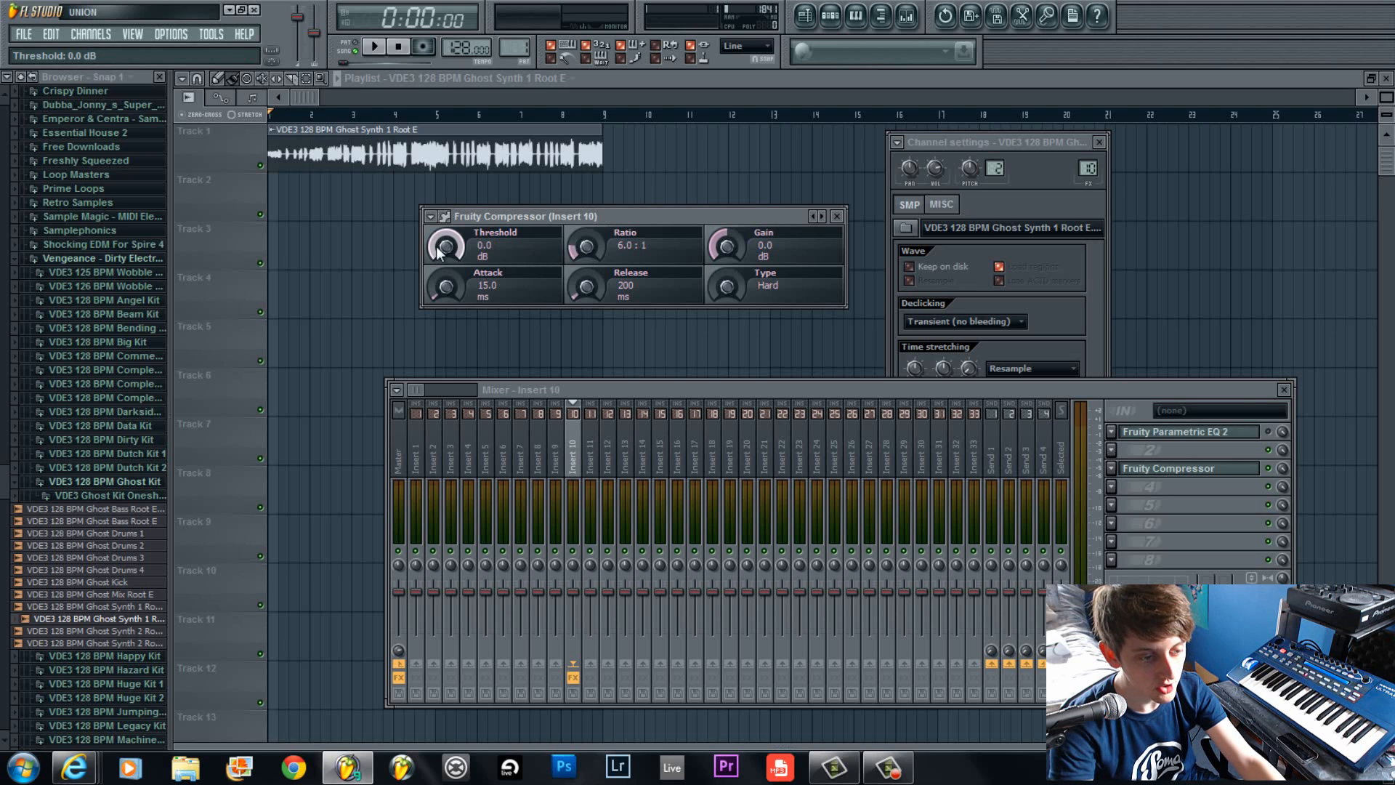
Lower the compressor's threshold to -55.3 dB while the clip plays, and raise it to -44.3 dB on a second playback.
{"action": "key", "text": "space"}
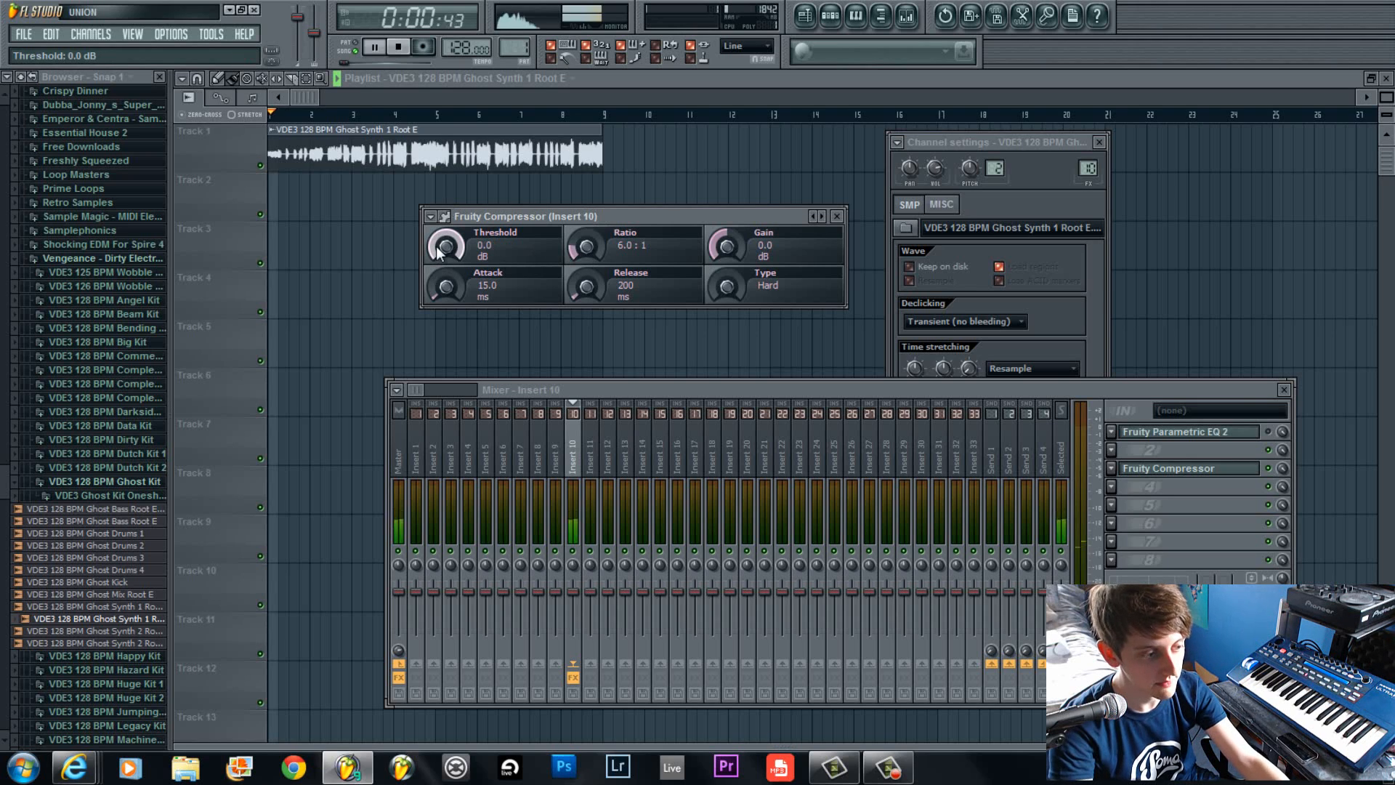
{"action": "left_click_drag", "start_coordinate": [436, 246], "coordinate": [416, 468]}
{"action": "key", "text": "space"}
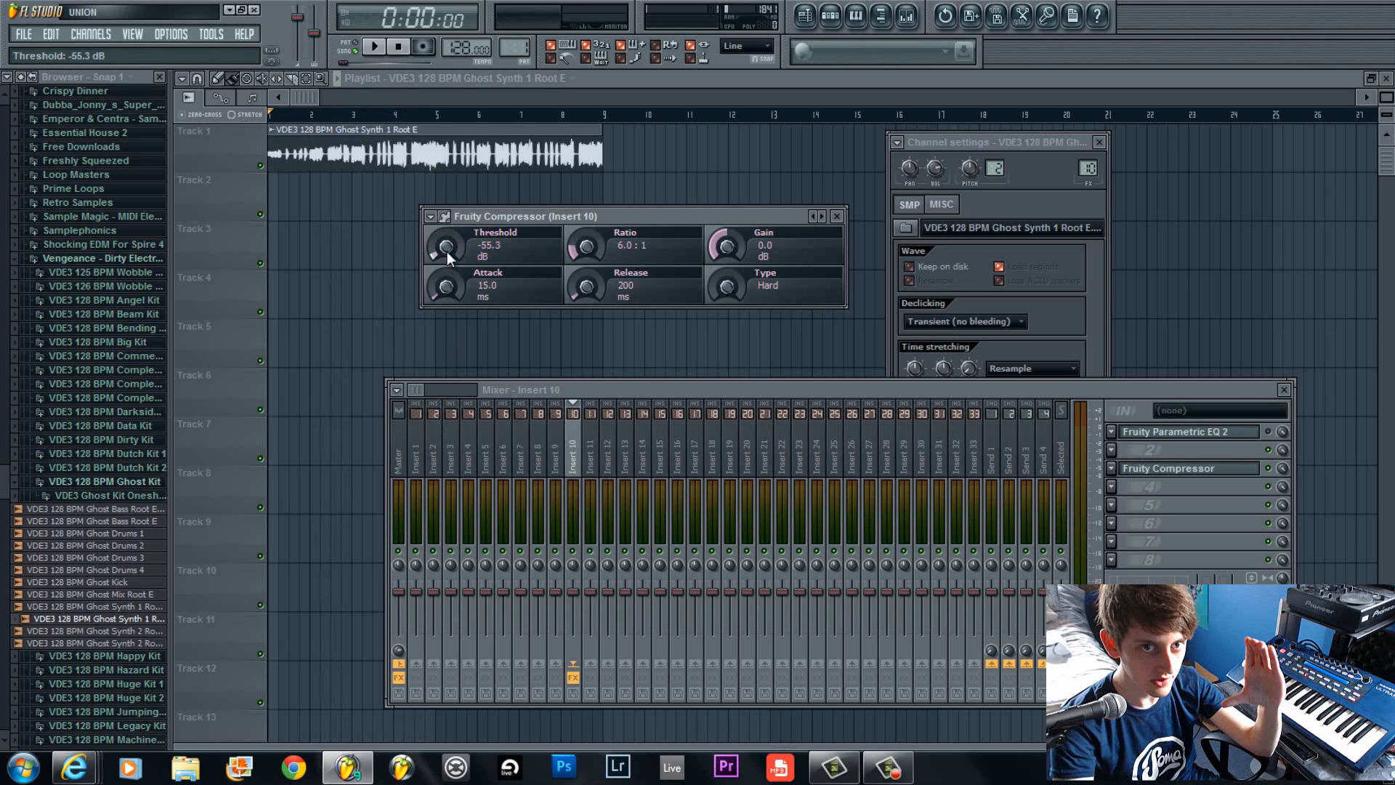
{"action": "key", "text": "space"}
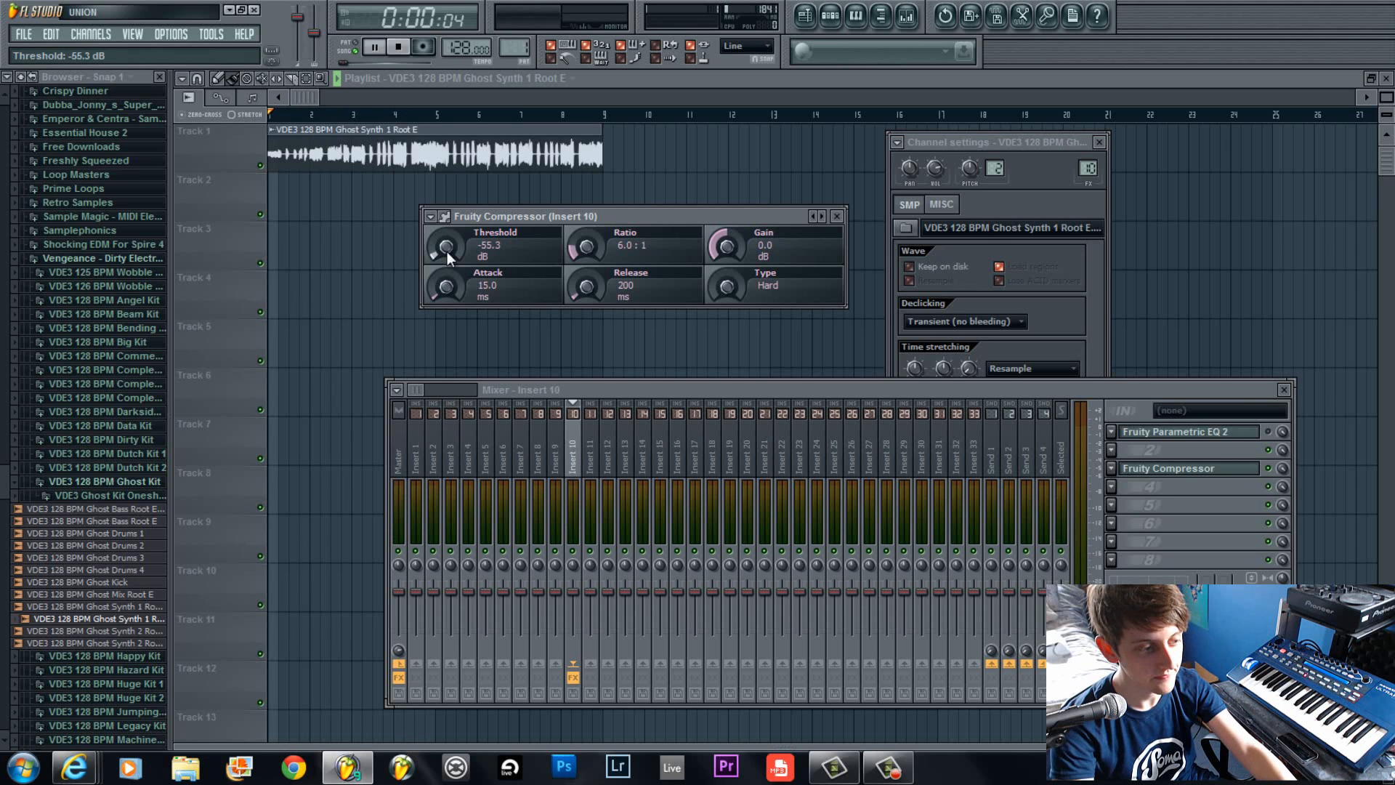
{"action": "left_click_drag", "start_coordinate": [447, 250], "coordinate": [452, 221]}
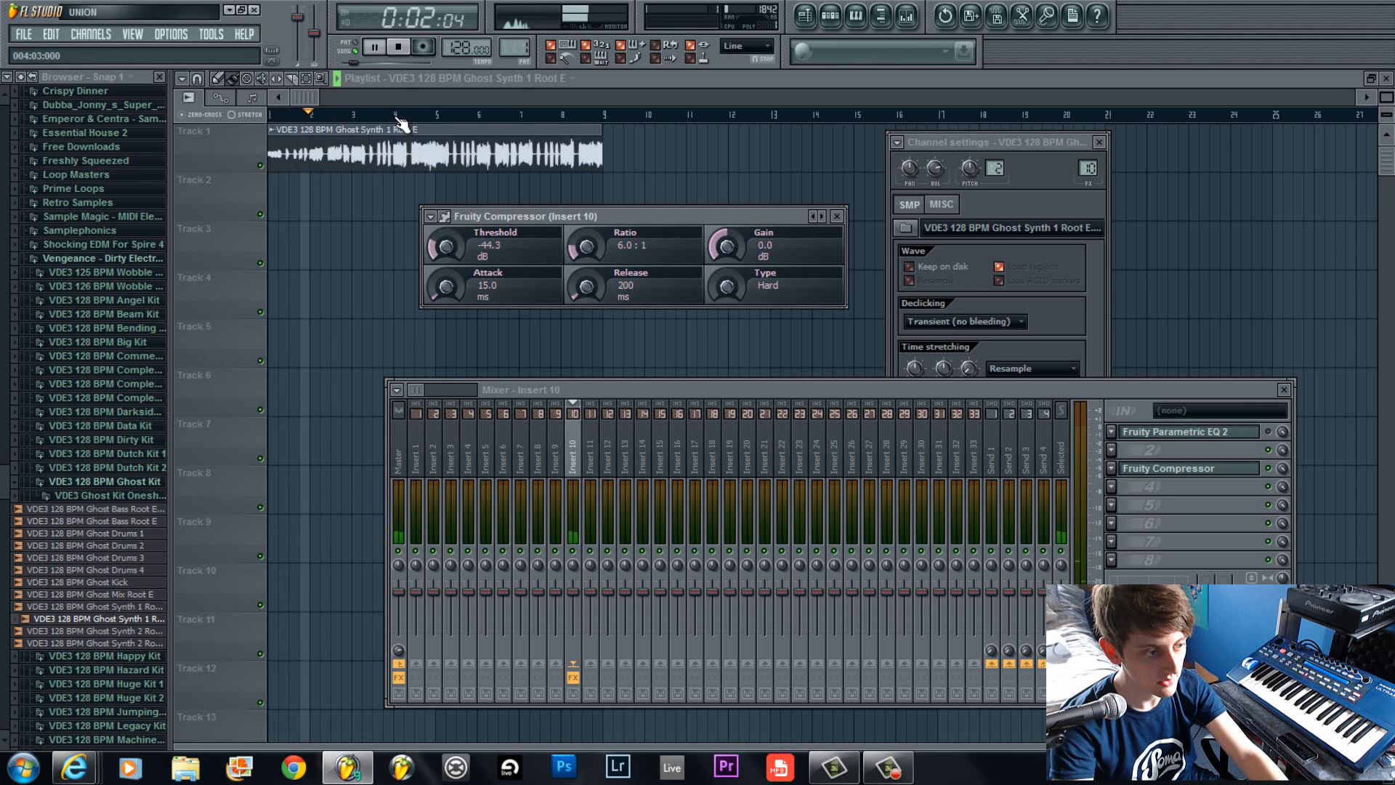
Clear the open windows, reopen the compressor on Insert 10 and raise its threshold to -12.7 dB.
{"action": "key", "text": "F12"}
{"action": "left_click", "coordinate": [906, 15]}
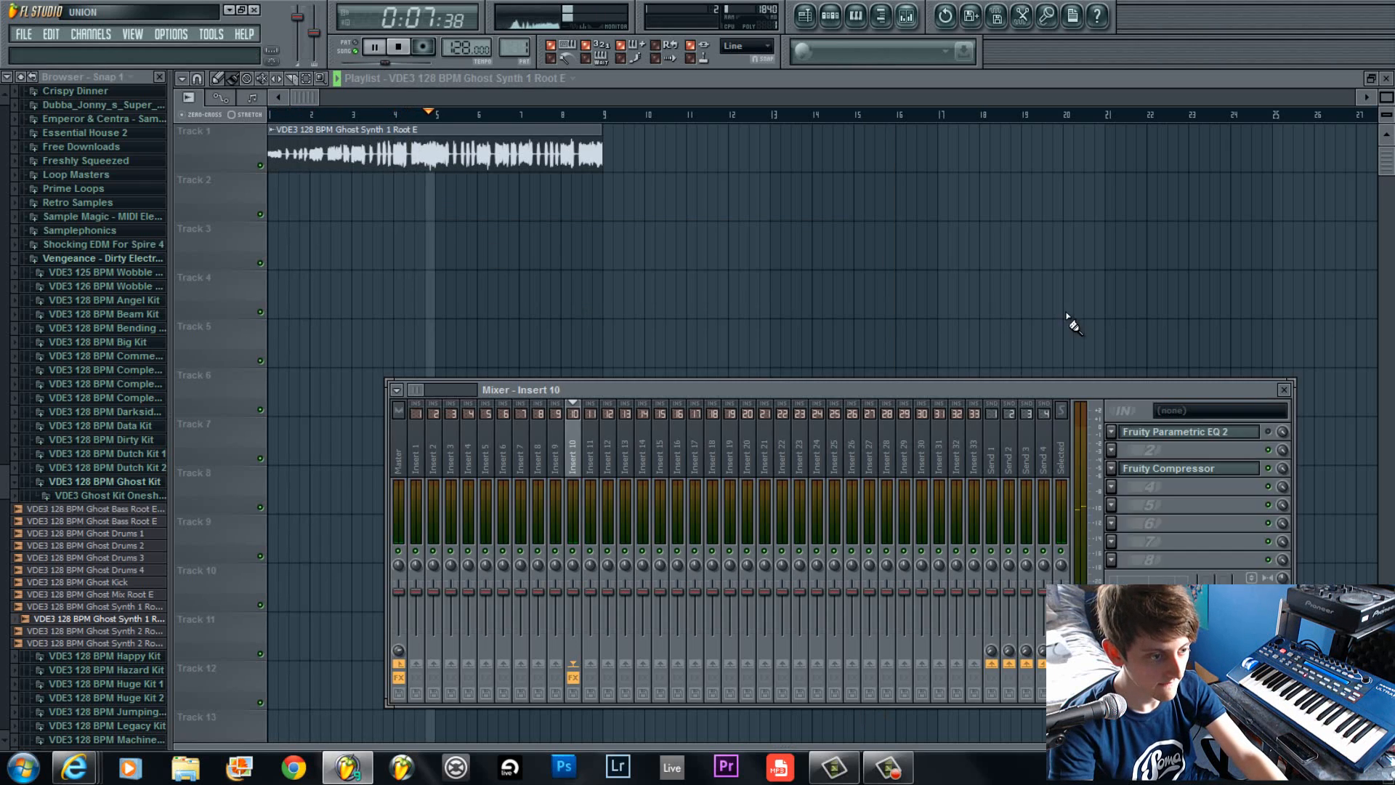
{"action": "left_click", "coordinate": [1159, 431]}
{"action": "left_click", "coordinate": [1162, 446]}
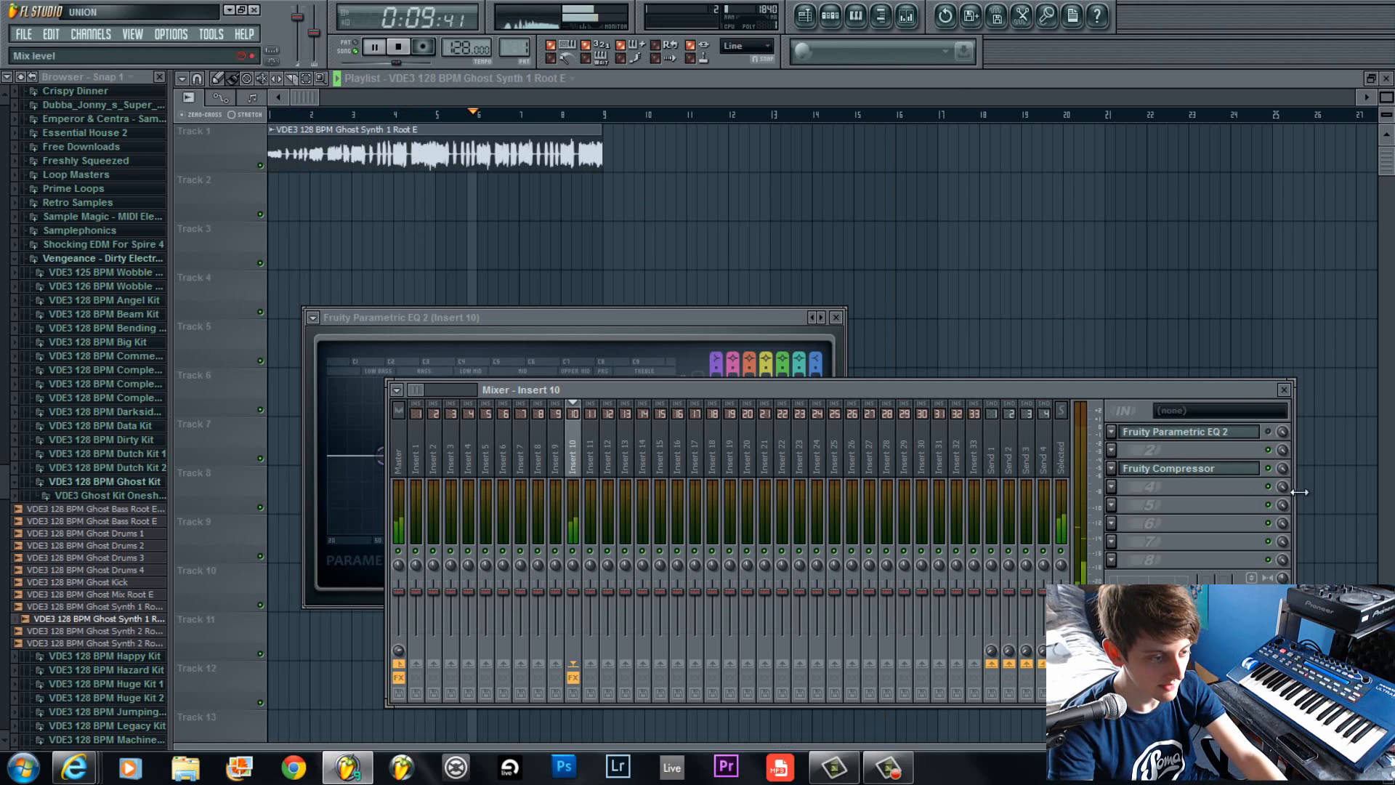
{"action": "left_click", "coordinate": [1228, 469]}
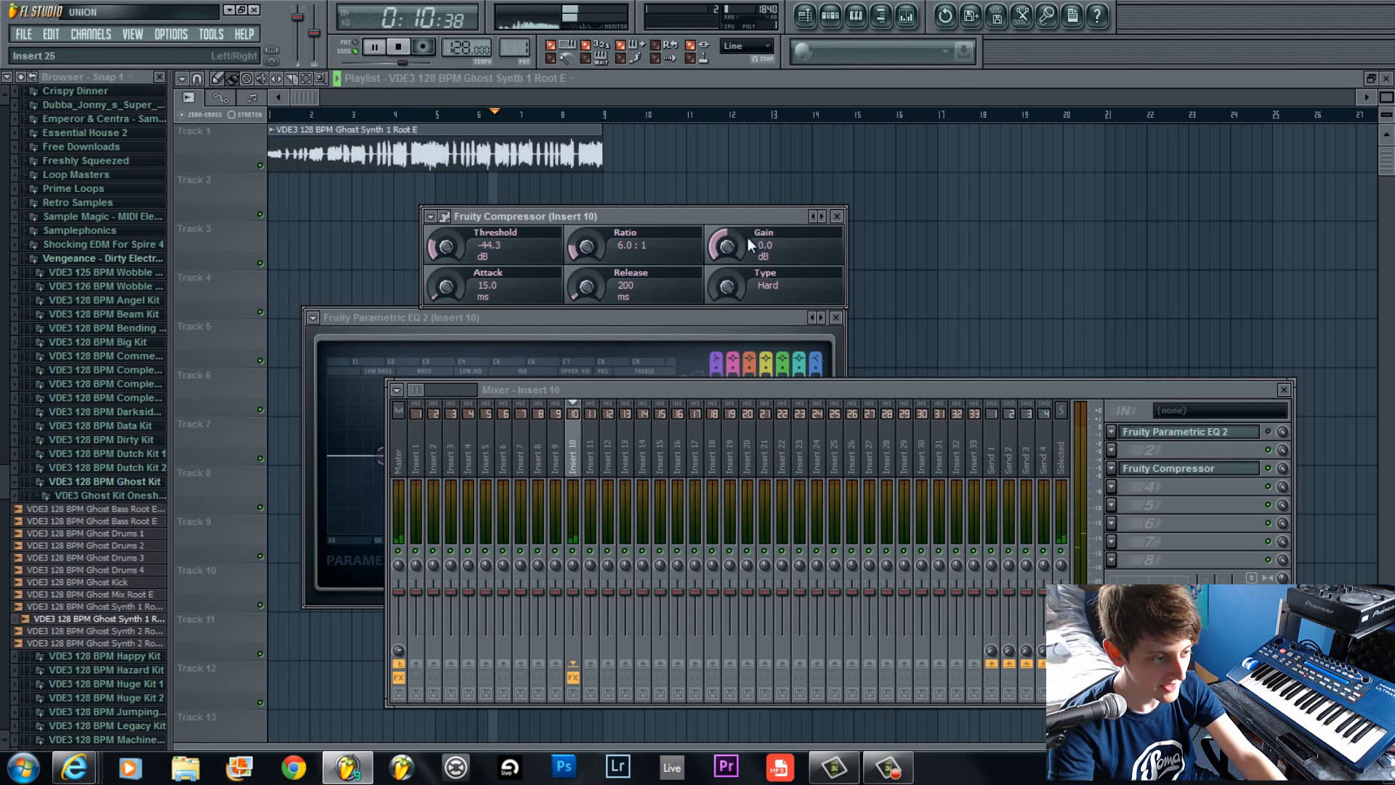
{"action": "left_click", "coordinate": [836, 318]}
{"action": "left_click_drag", "start_coordinate": [464, 236], "coordinate": [436, 129]}
Select bars 5 to 9 on the playlist timeline and play that range as a loop.
{"action": "left_click", "coordinate": [447, 115]}
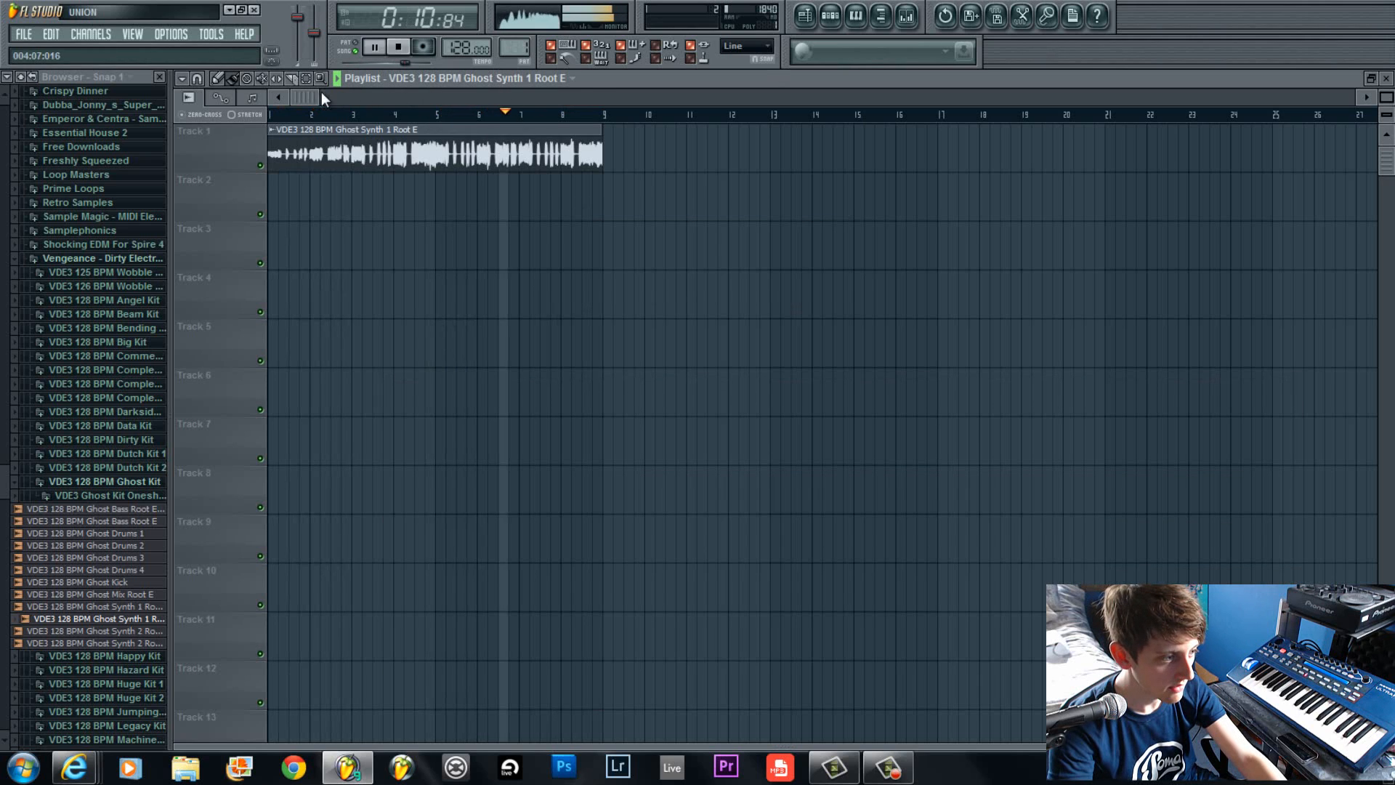
{"action": "key", "text": "space"}
{"action": "left_click_drag", "start_coordinate": [436, 116], "coordinate": [605, 130]}
{"action": "key", "text": "space"}
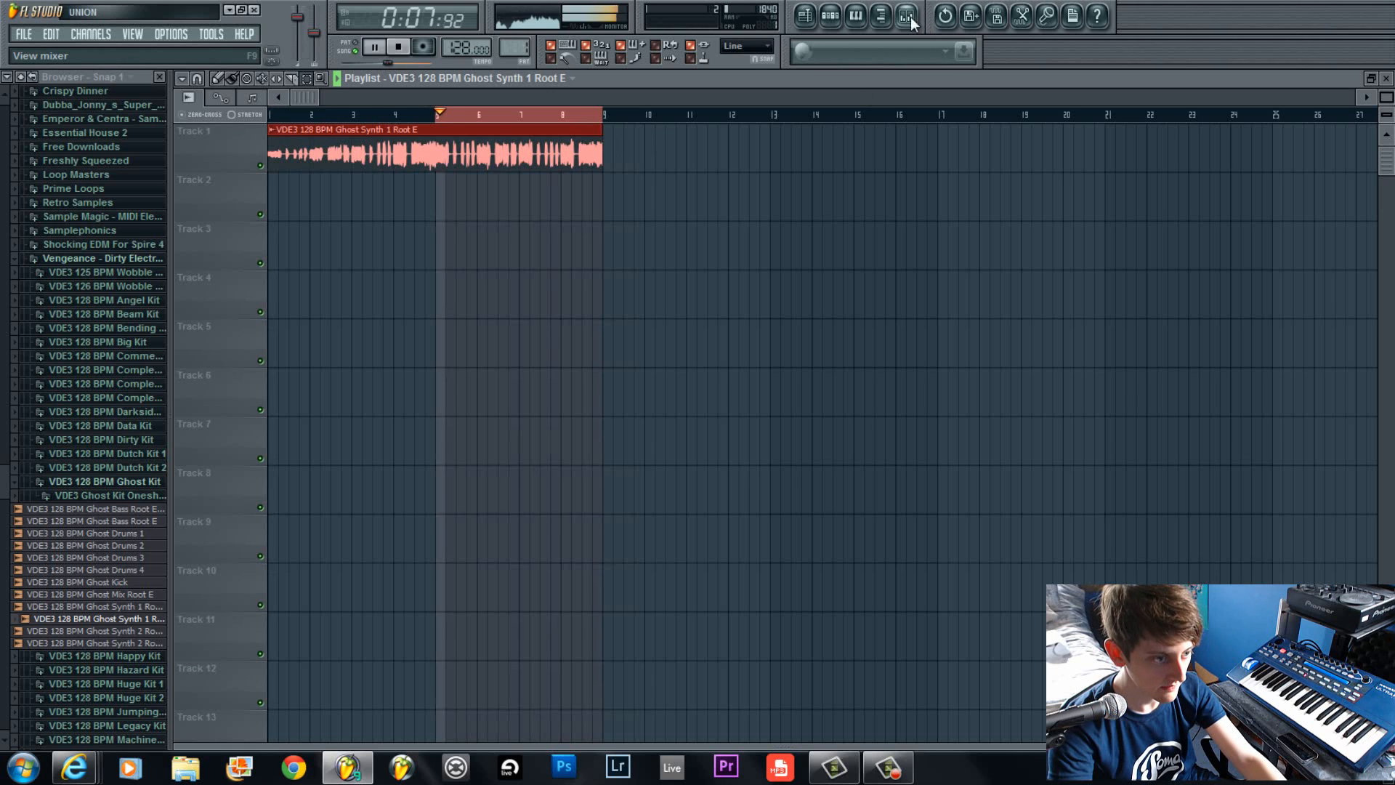
Reopen the mixer and the Insert 10 compressor, set the threshold to -17.1 dB during the loop, and stop playback.
{"action": "left_click", "coordinate": [906, 16]}
{"action": "left_click", "coordinate": [1174, 469]}
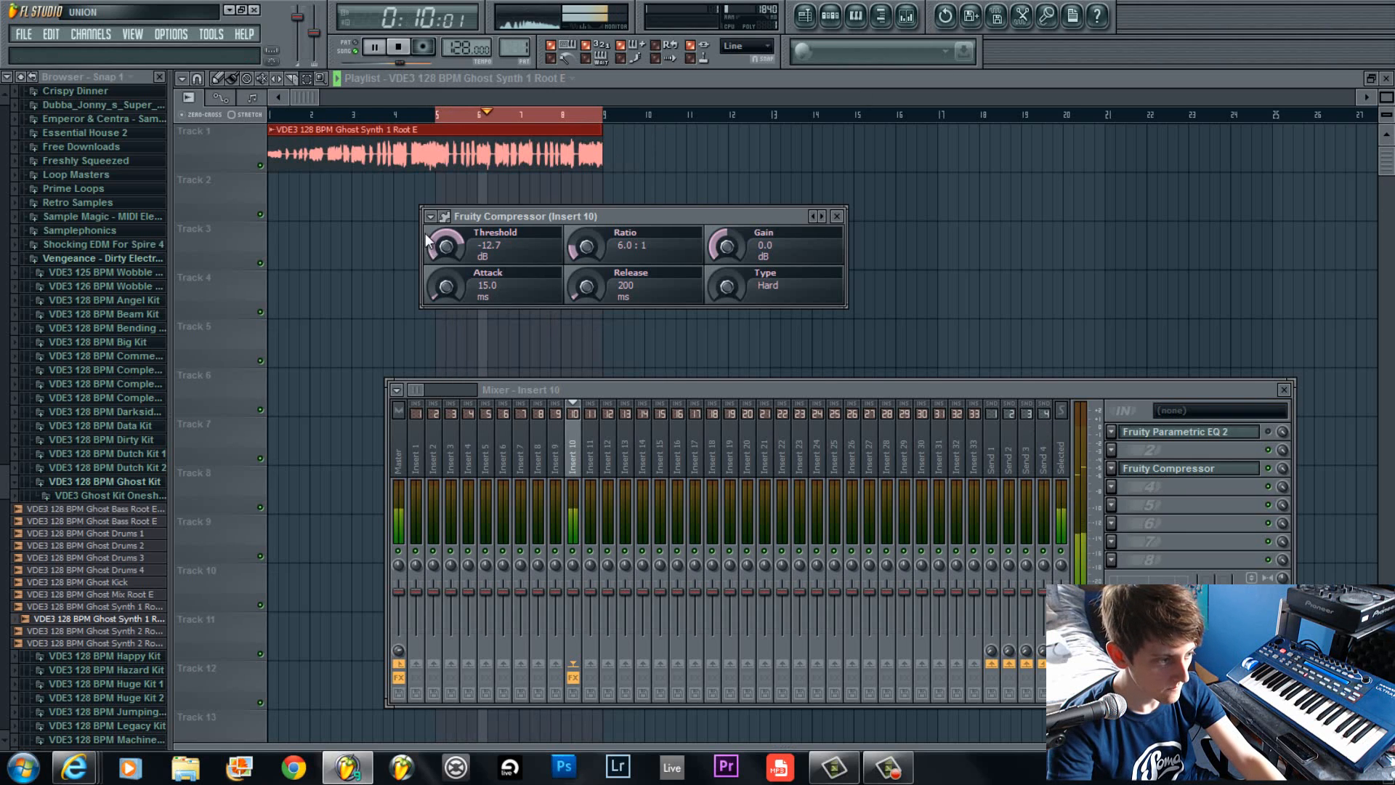
{"action": "left_click_drag", "start_coordinate": [434, 350], "coordinate": [421, 250]}
{"action": "key", "text": "space"}
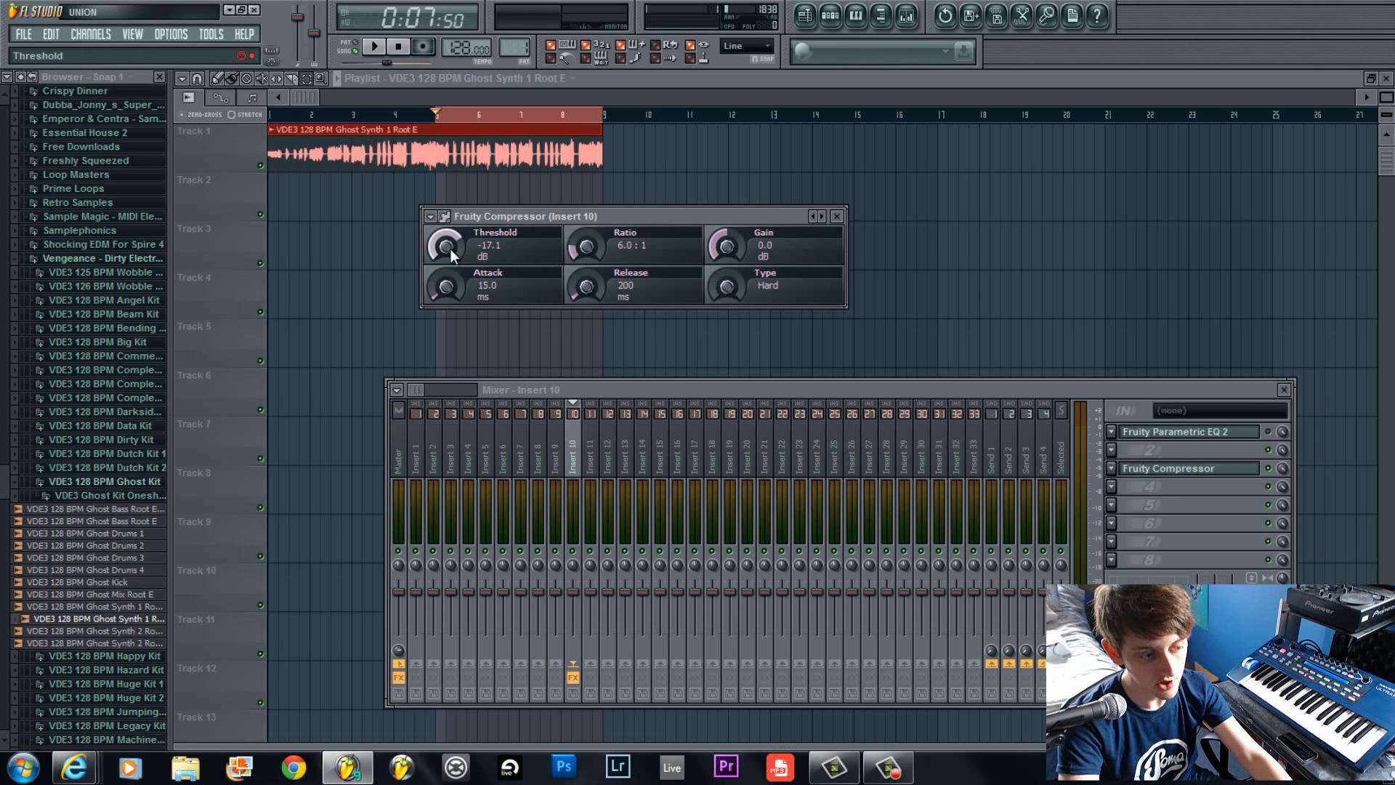
Set the compressor's threshold to -57.0 dB and its attack to 94.7 ms while the loop plays, and stop playback.
{"action": "key", "text": "space"}
{"action": "left_click_drag", "start_coordinate": [451, 249], "coordinate": [447, 265]}
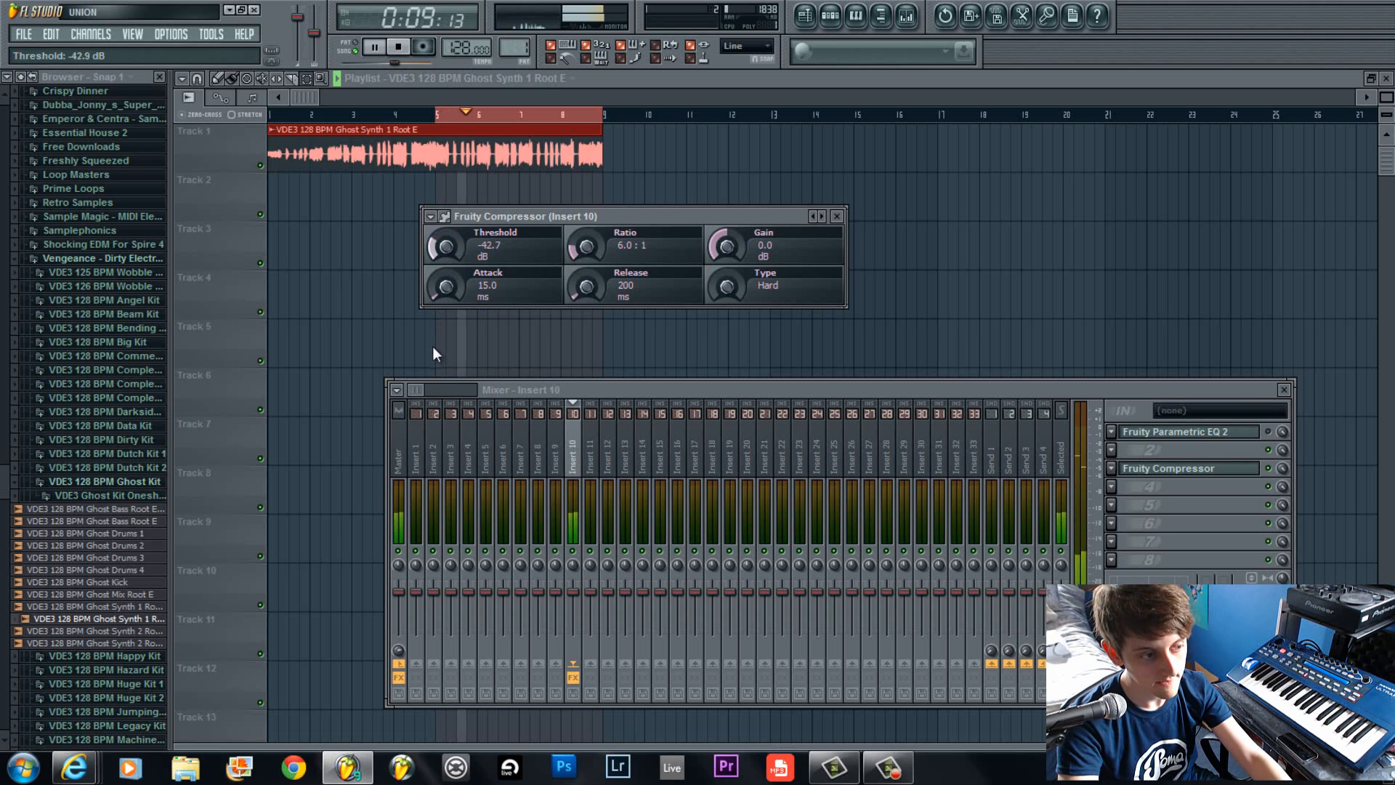
{"action": "mouse_move", "coordinate": [444, 250]}
{"action": "left_mouse_down"}
{"action": "mouse_move", "coordinate": [439, 295]}
{"action": "mouse_move", "coordinate": [444, 255]}
{"action": "left_mouse_up"}
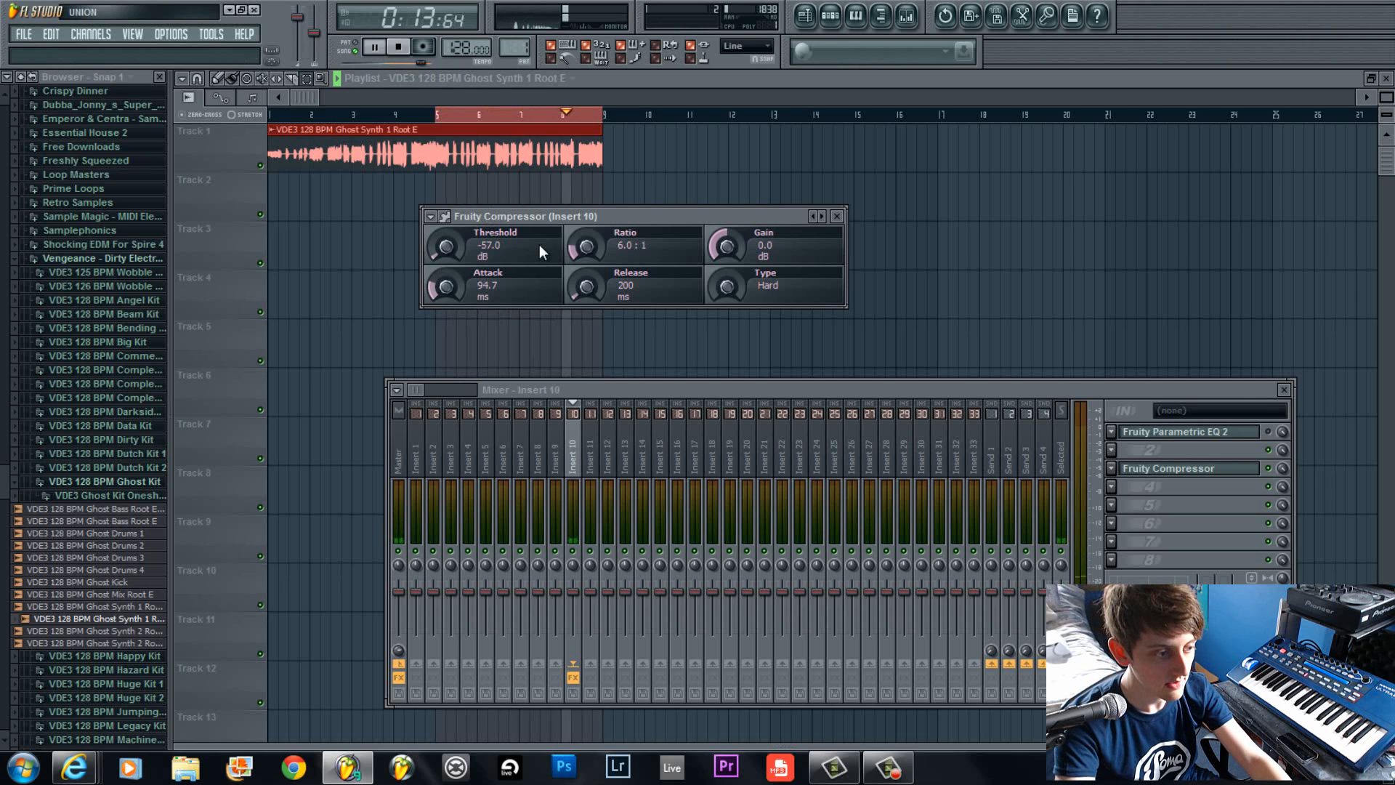
{"action": "key", "text": "space"}
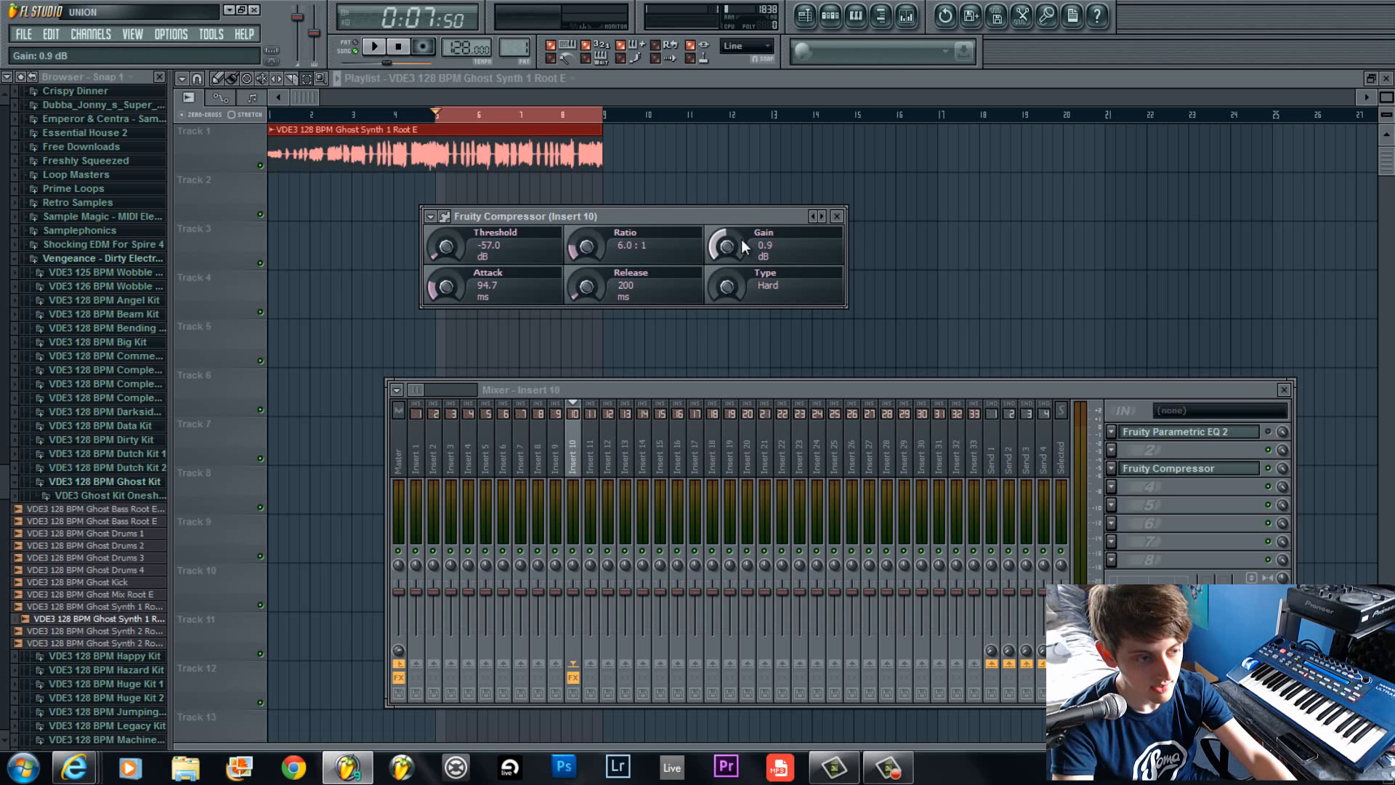
Set the compressor's gain to 0.7 dB and its threshold to 0.0 dB, and play the looped section.
{"action": "left_click_drag", "start_coordinate": [741, 238], "coordinate": [742, 239]}
{"action": "left_click_drag", "start_coordinate": [446, 244], "coordinate": [465, 37]}
{"action": "key", "text": "space"}
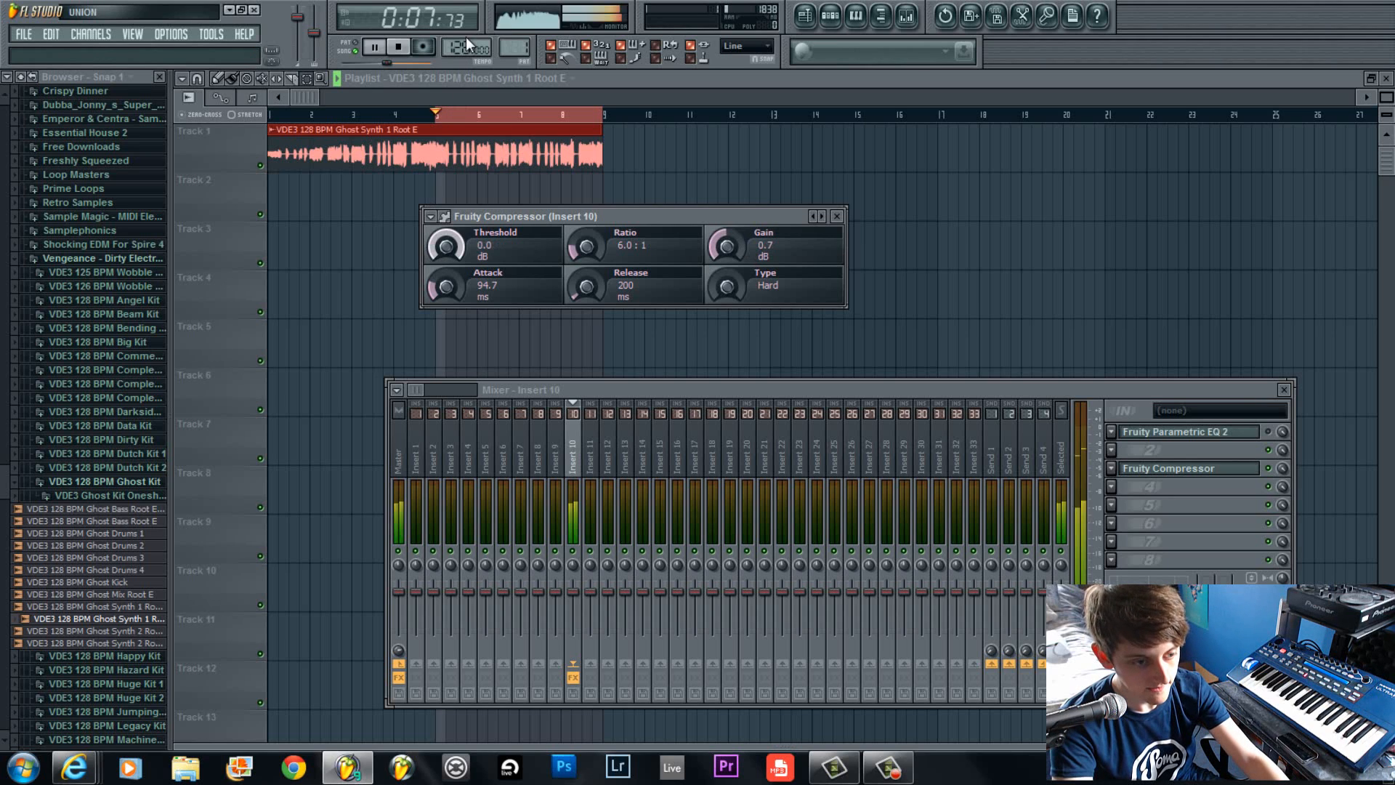
Stop playback, set the compressor's threshold to -50.2 dB, and raise its gain to 14.5 dB while the loop plays.
{"action": "key", "text": "space"}
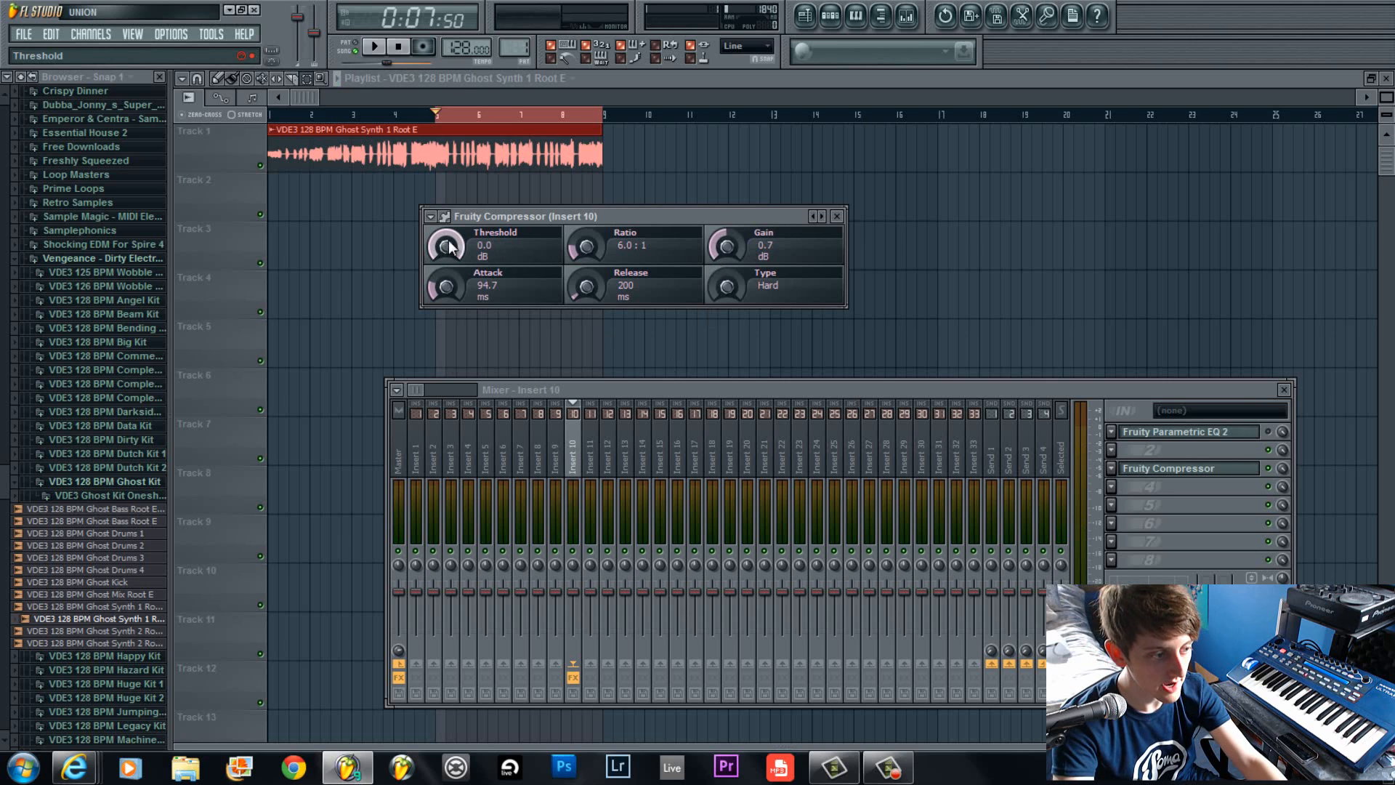
{"action": "left_click_drag", "start_coordinate": [451, 416], "coordinate": [451, 468]}
{"action": "key", "text": "space"}
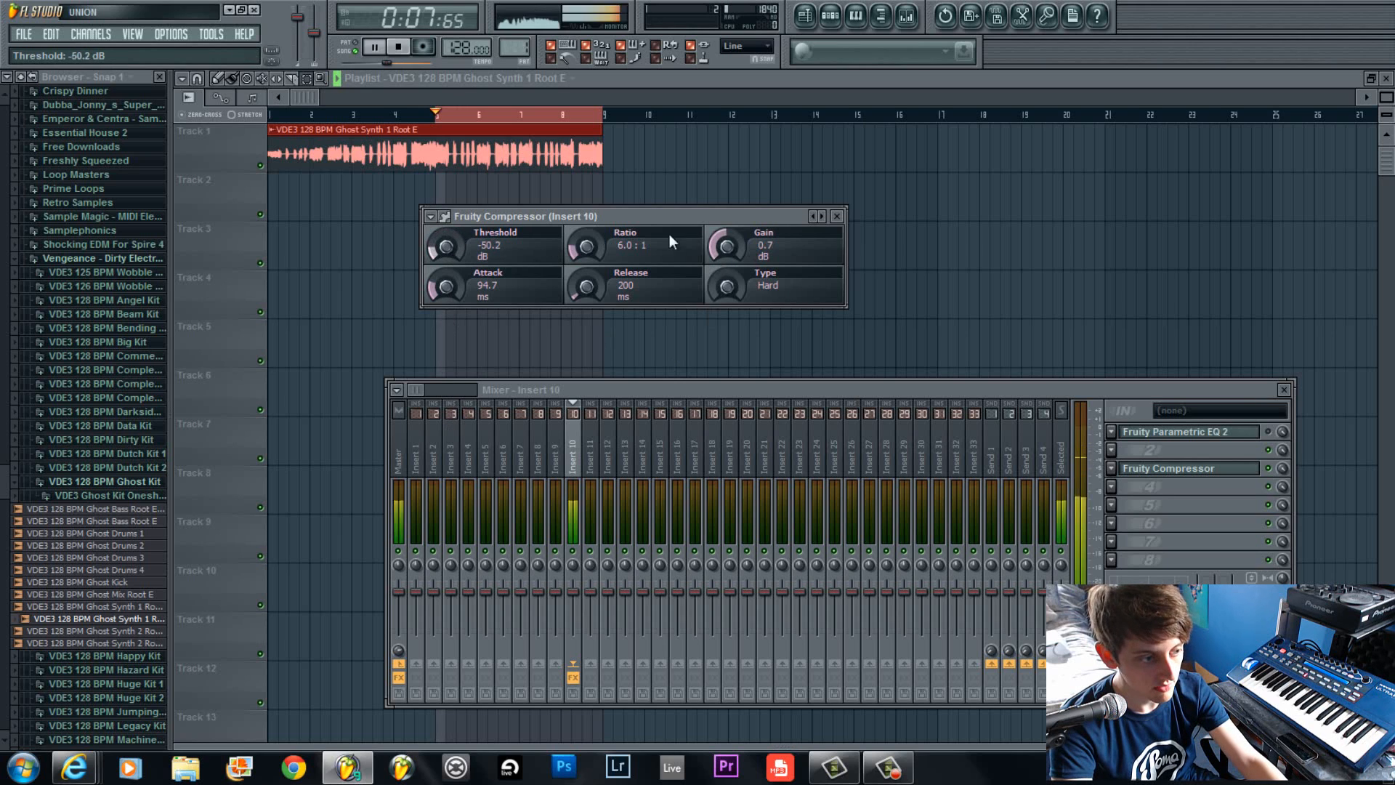
{"action": "left_click_drag", "start_coordinate": [730, 243], "coordinate": [750, 186]}
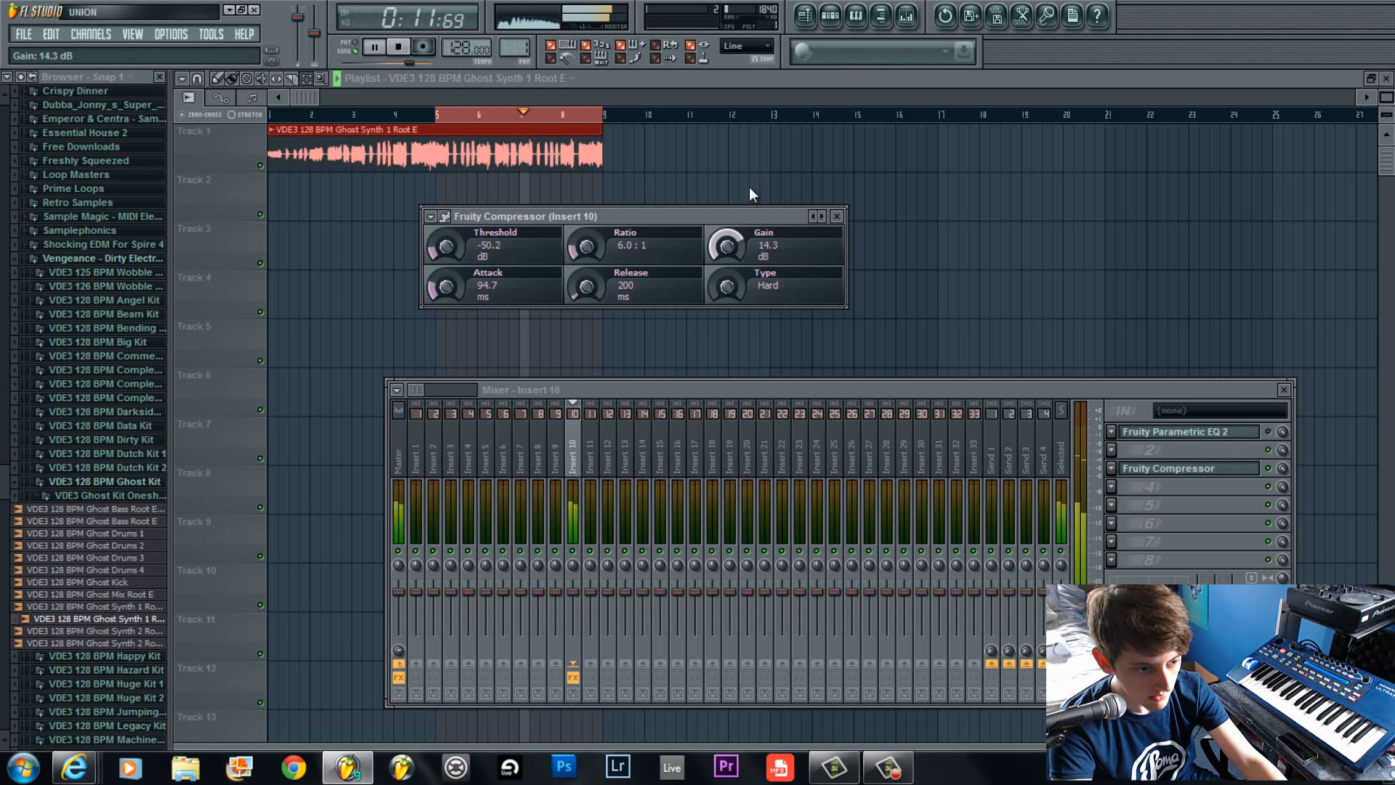
{"action": "key", "text": "space"}
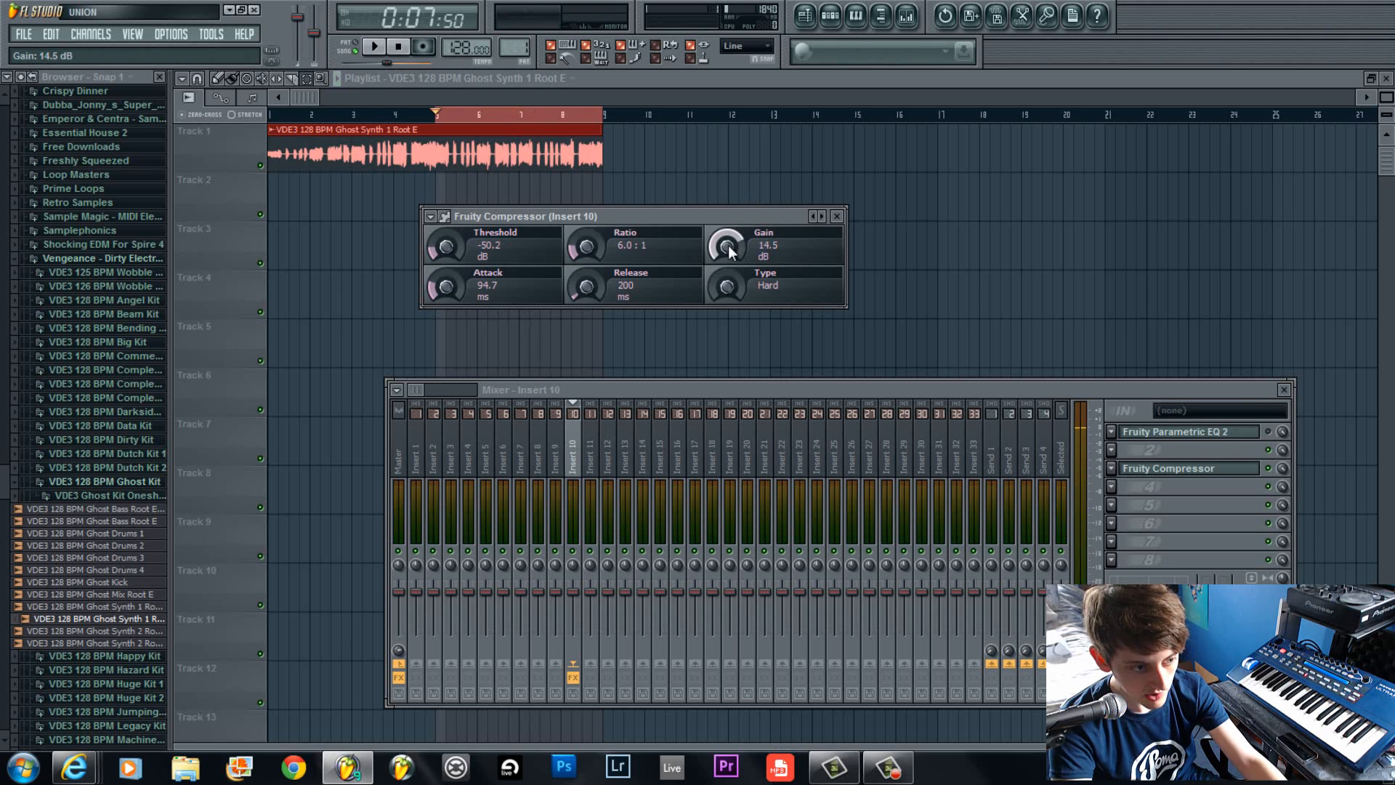
Replay the loop while setting the compressor's threshold to -53.9 dB and its gain to 13.8 dB, and stop playback.
{"action": "key", "text": "space"}
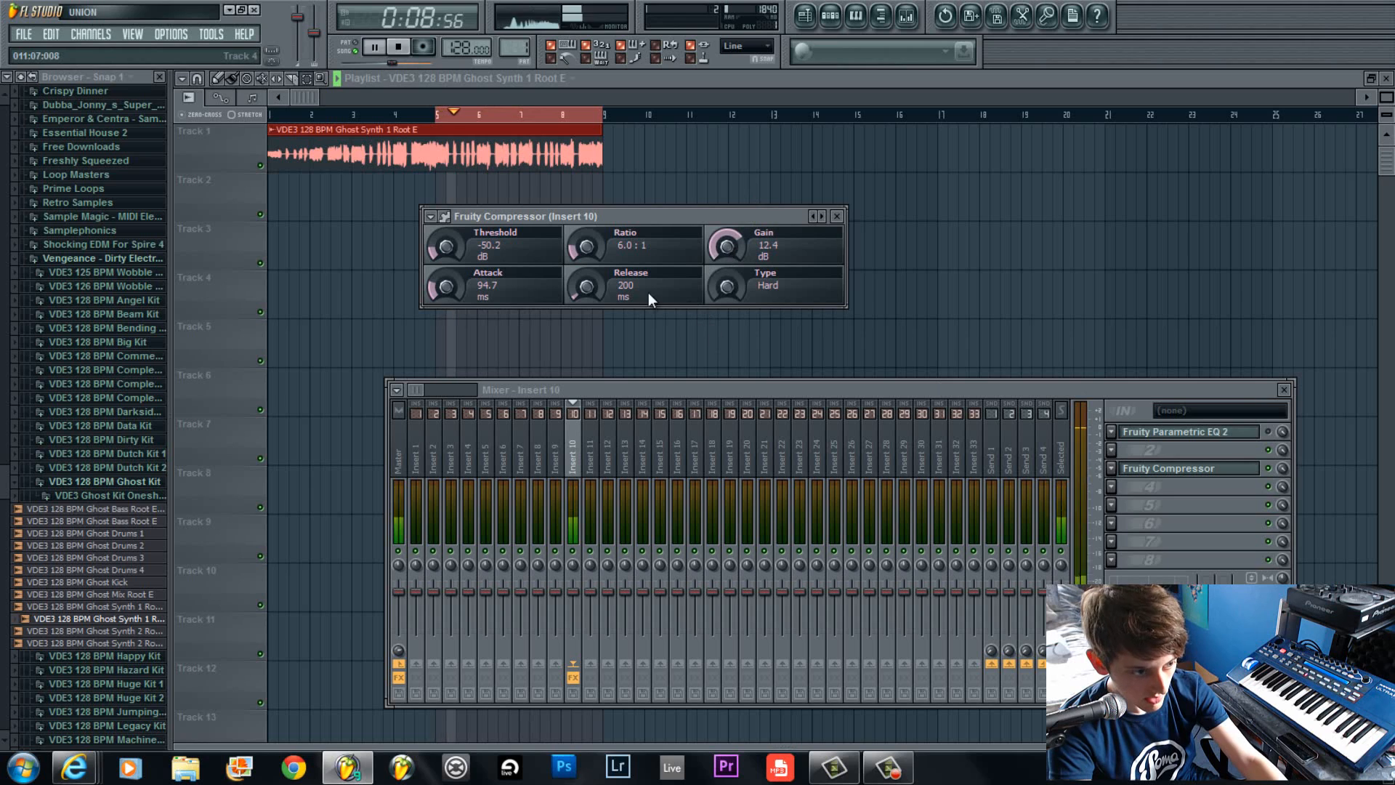
{"action": "left_click_drag", "start_coordinate": [456, 249], "coordinate": [448, 260]}
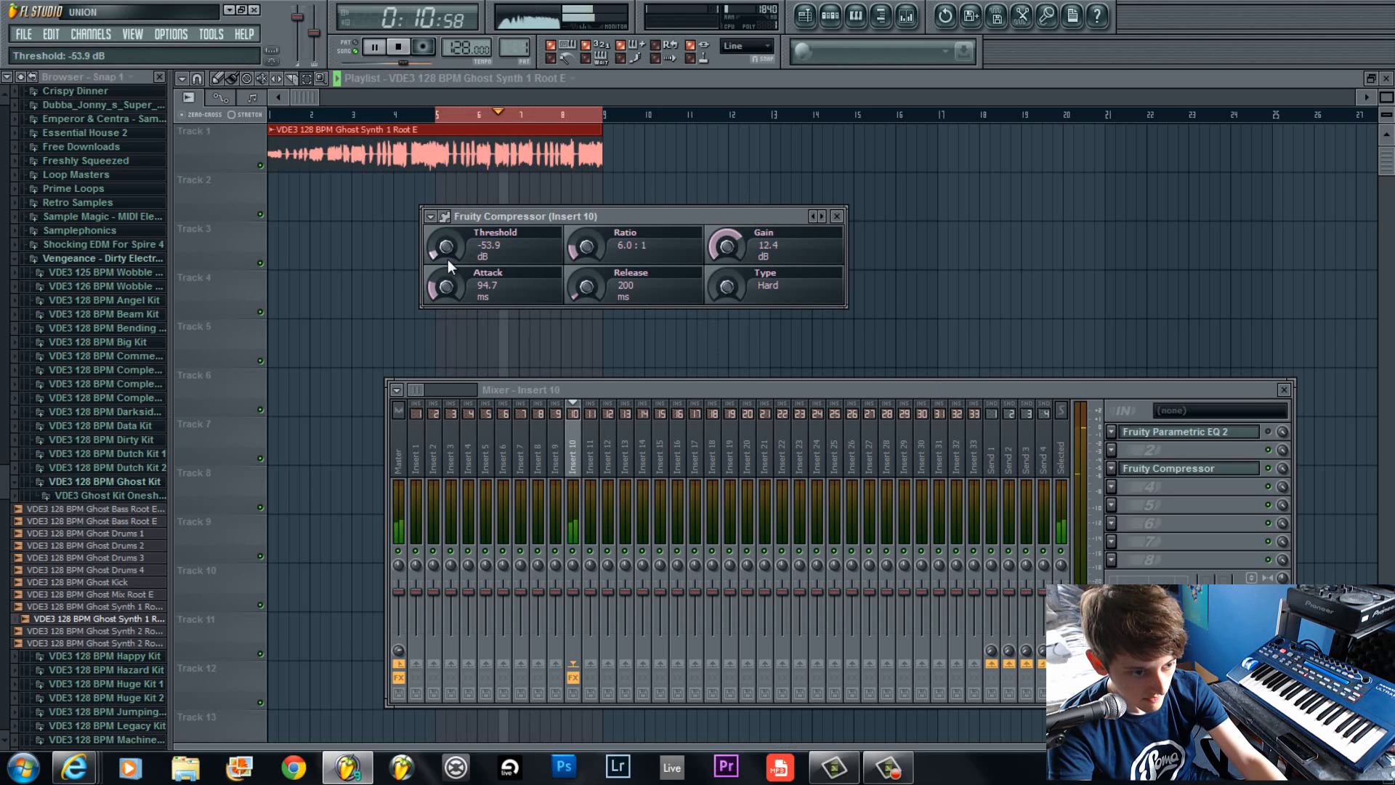
{"action": "left_click_drag", "start_coordinate": [729, 251], "coordinate": [730, 247]}
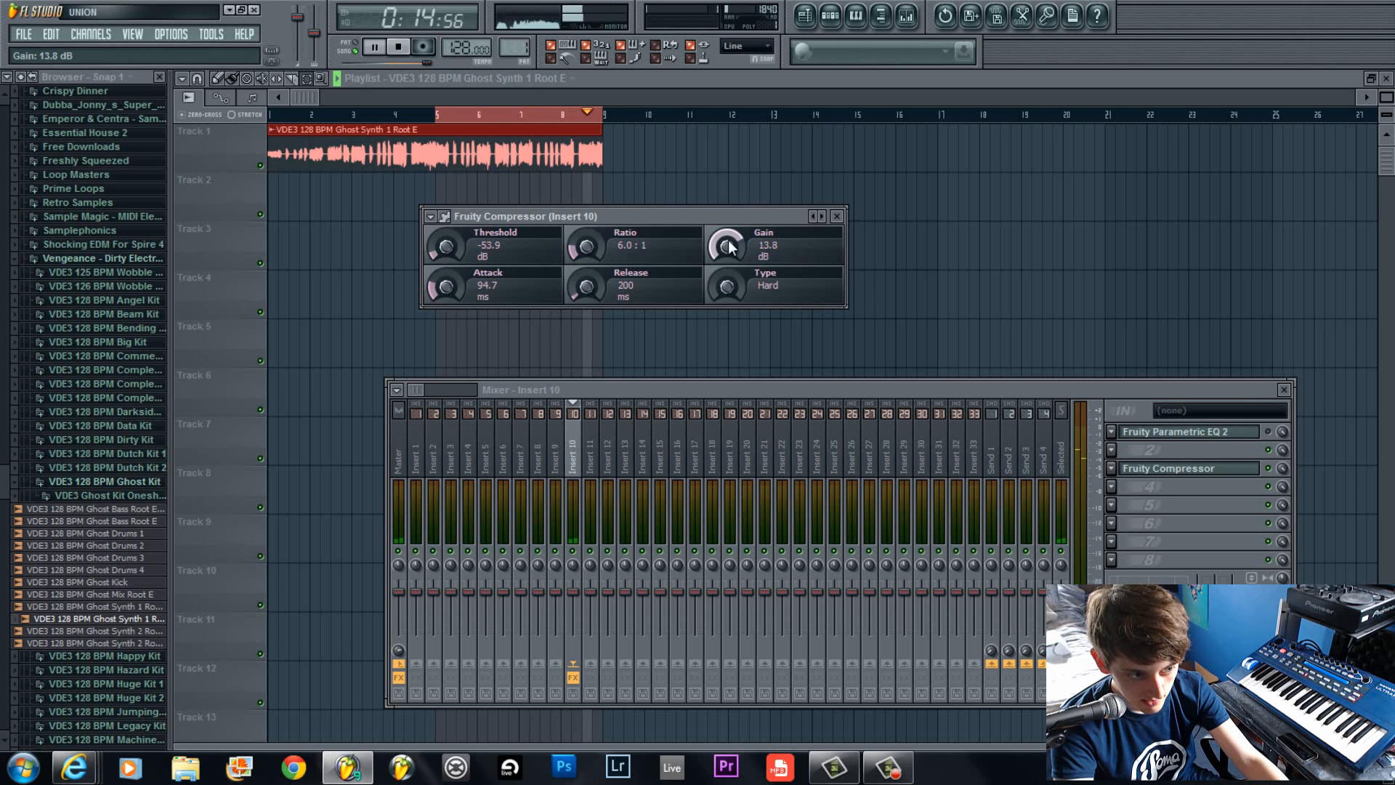
{"action": "key", "text": "space"}
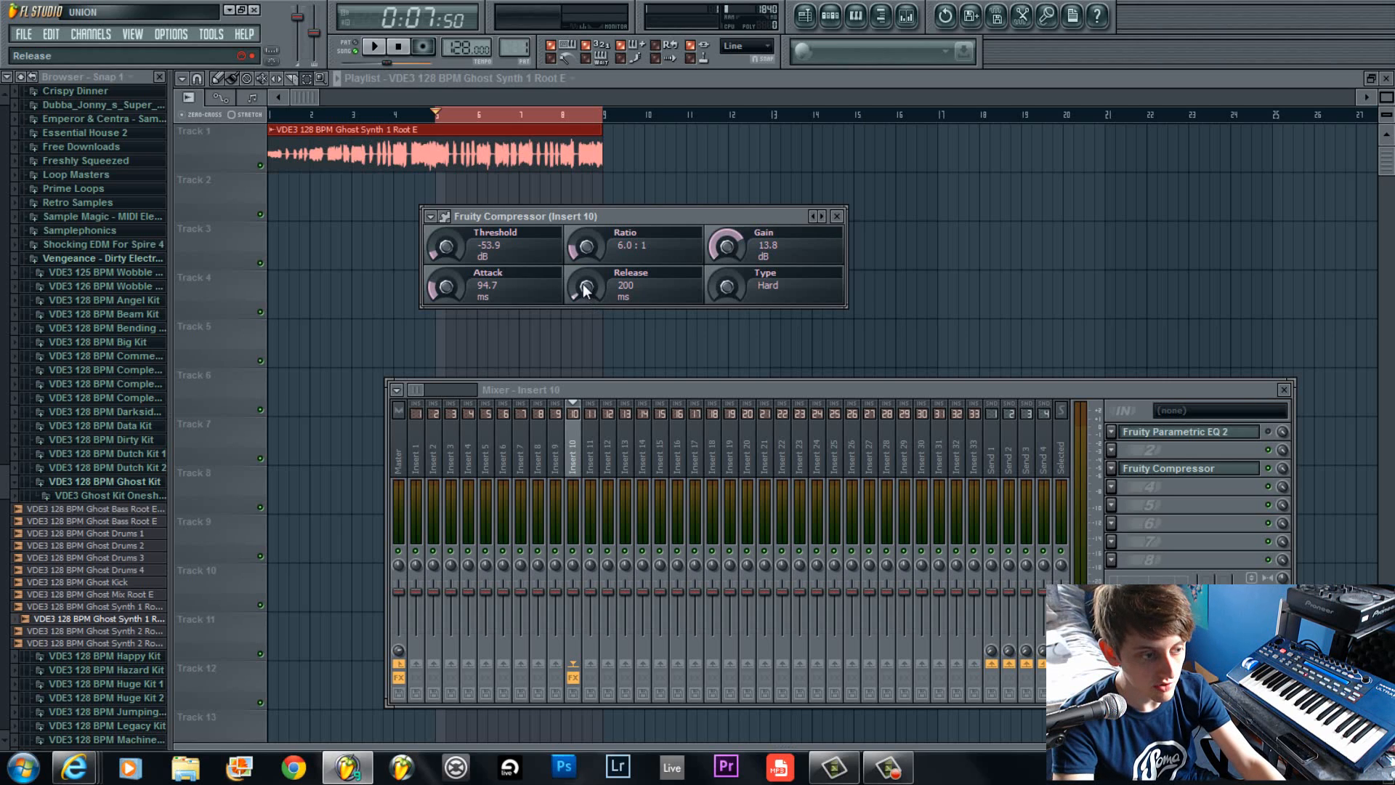
Set the compressor's release to 138 ms, listen to the loop, and stop playback.
{"action": "mouse_move", "coordinate": [582, 282]}
{"action": "left_mouse_down"}
{"action": "mouse_move", "coordinate": [592, 273]}
{"action": "mouse_move", "coordinate": [578, 290]}
{"action": "left_mouse_up"}
{"action": "scroll", "coordinate": [584, 279], "scroll_direction": "up", "scroll_amount": 2}
{"action": "key", "text": "space"}
{"action": "scroll", "coordinate": [578, 291], "scroll_direction": "down", "scroll_amount": 2}
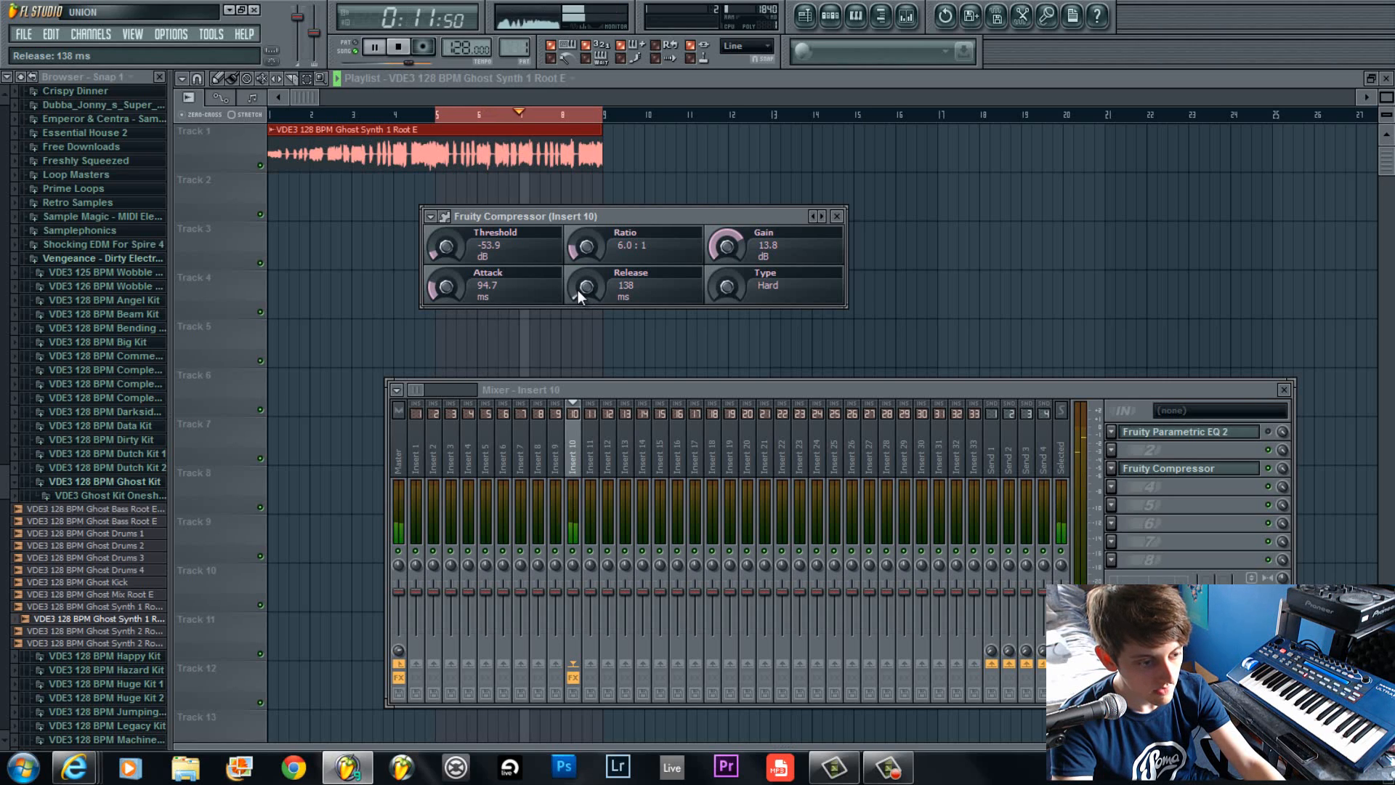
{"action": "key", "text": "space"}
Raise the compressor's release to 1668 ms, play the loop to hear the change, and stop playback.
{"action": "left_click_drag", "start_coordinate": [582, 288], "coordinate": [583, 261]}
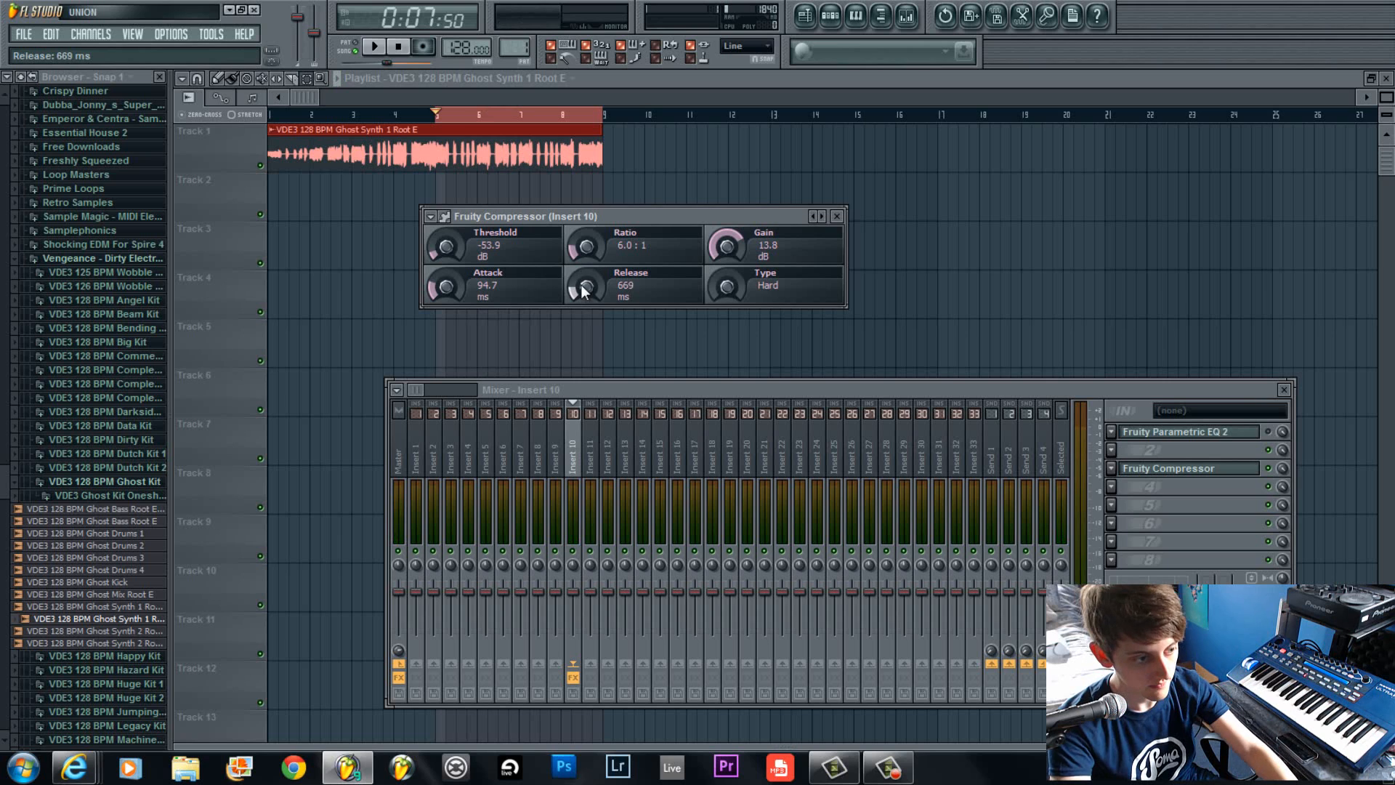
{"action": "left_click_drag", "start_coordinate": [582, 285], "coordinate": [587, 260]}
{"action": "key", "text": "space"}
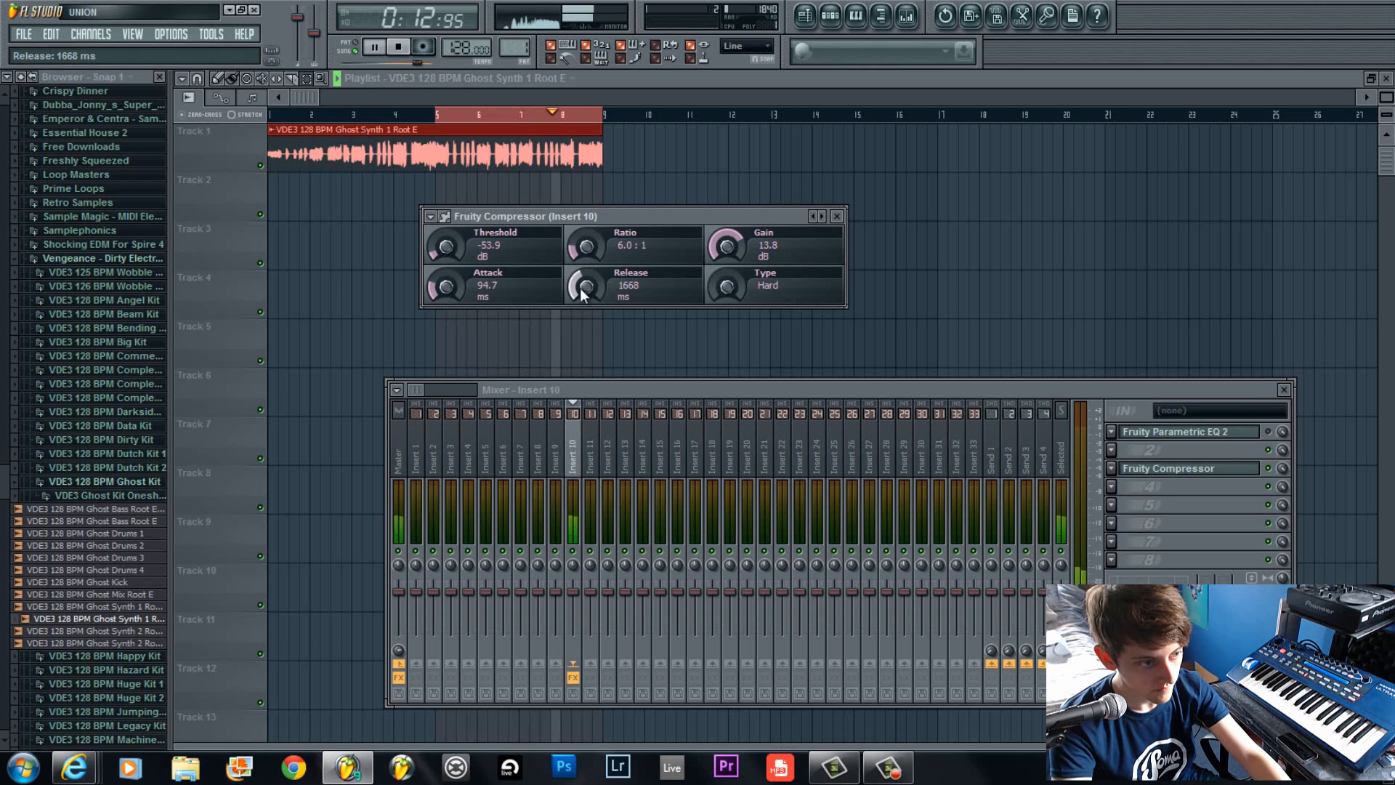
{"action": "key", "text": "space"}
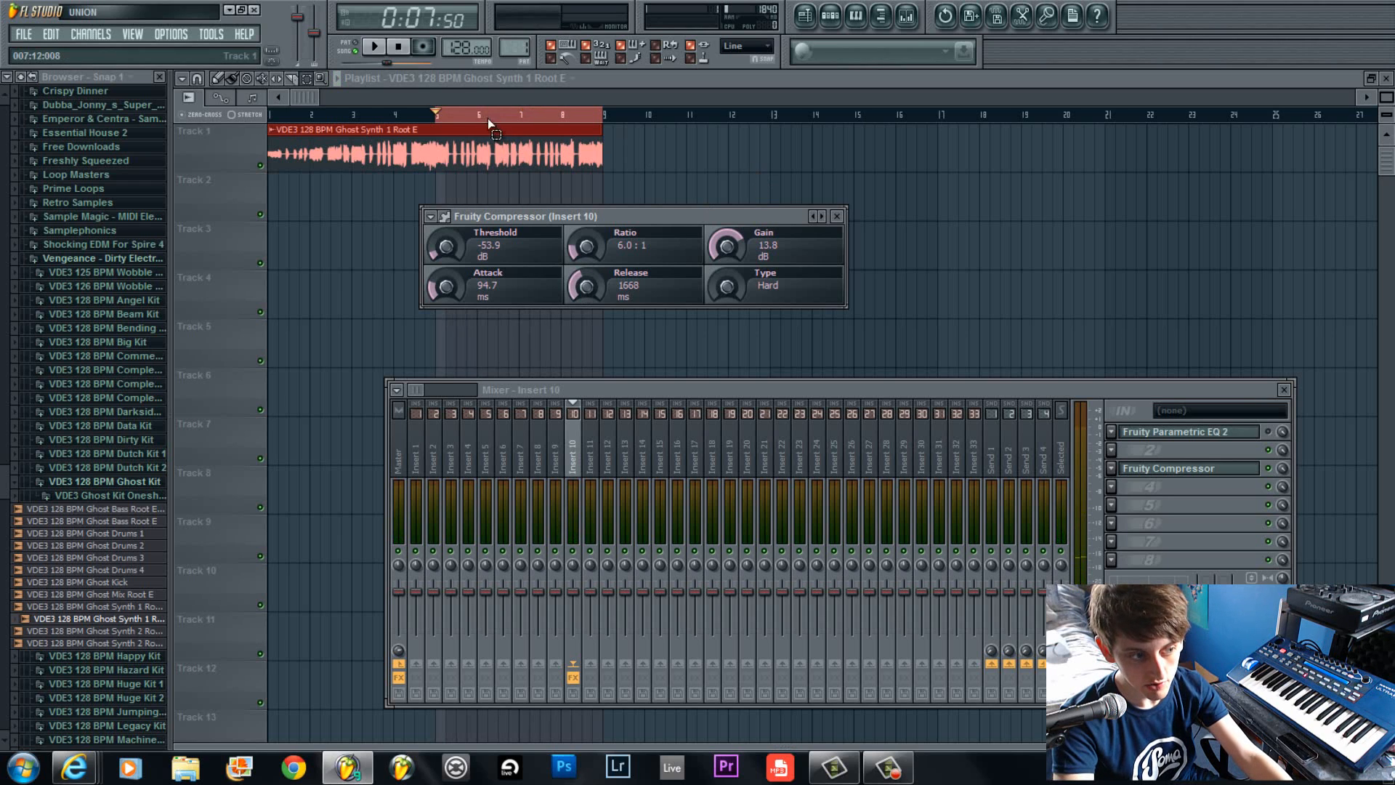
Clear the loop range on the playlist timeline, reset the playhead to the start, and play the clip from the beginning.
{"action": "right_click", "coordinate": [459, 115]}
{"action": "left_click", "coordinate": [406, 48]}
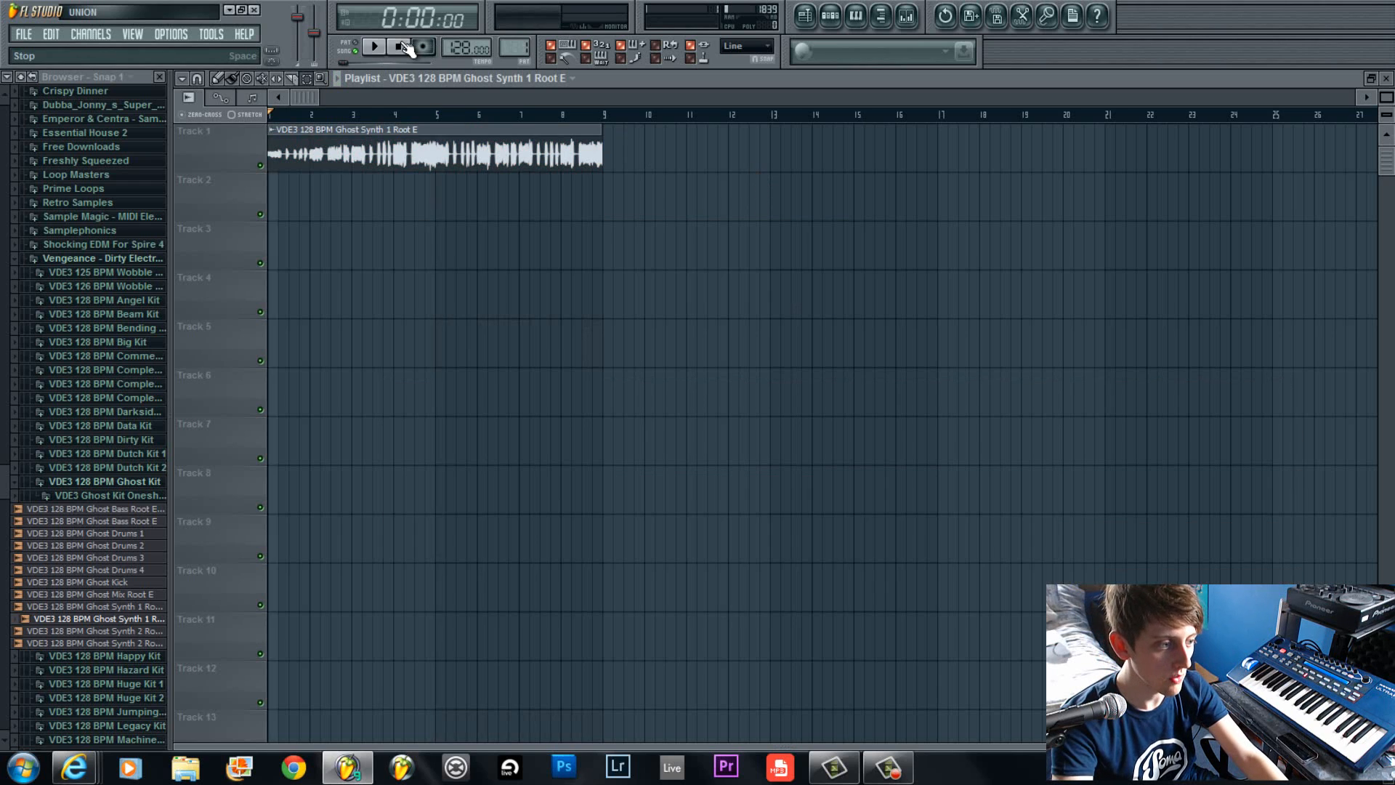
{"action": "key", "text": "space"}
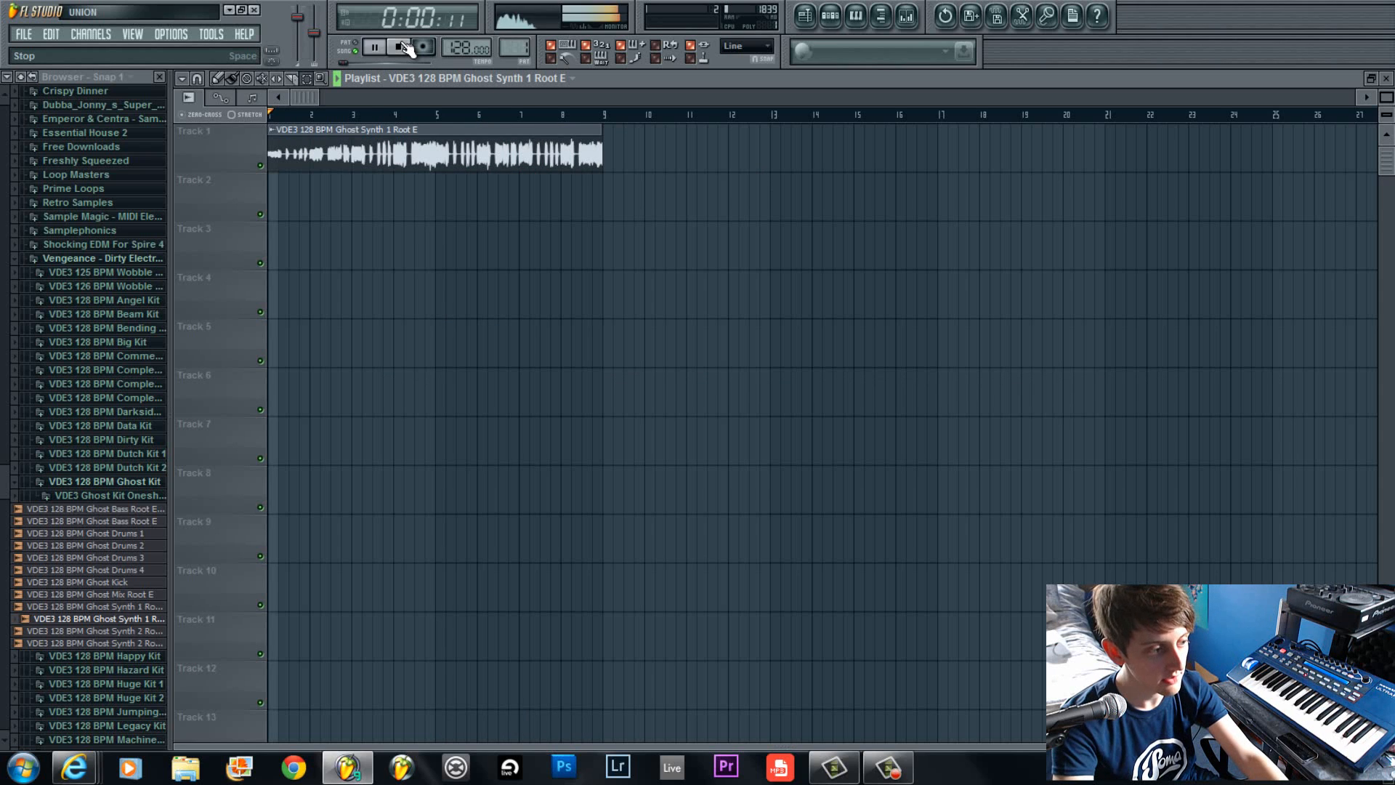
{"action": "key", "text": "space"}
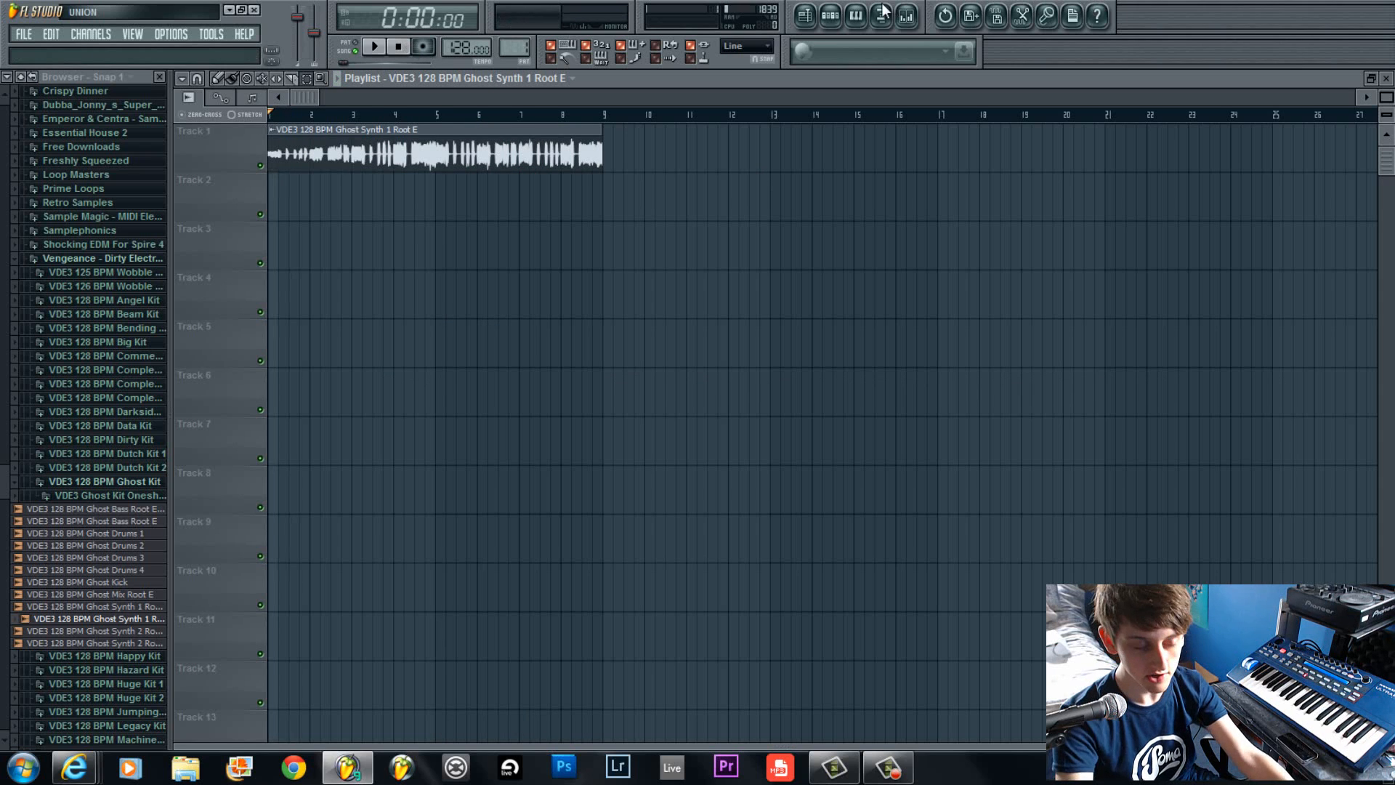
{"action": "key", "text": "space"}
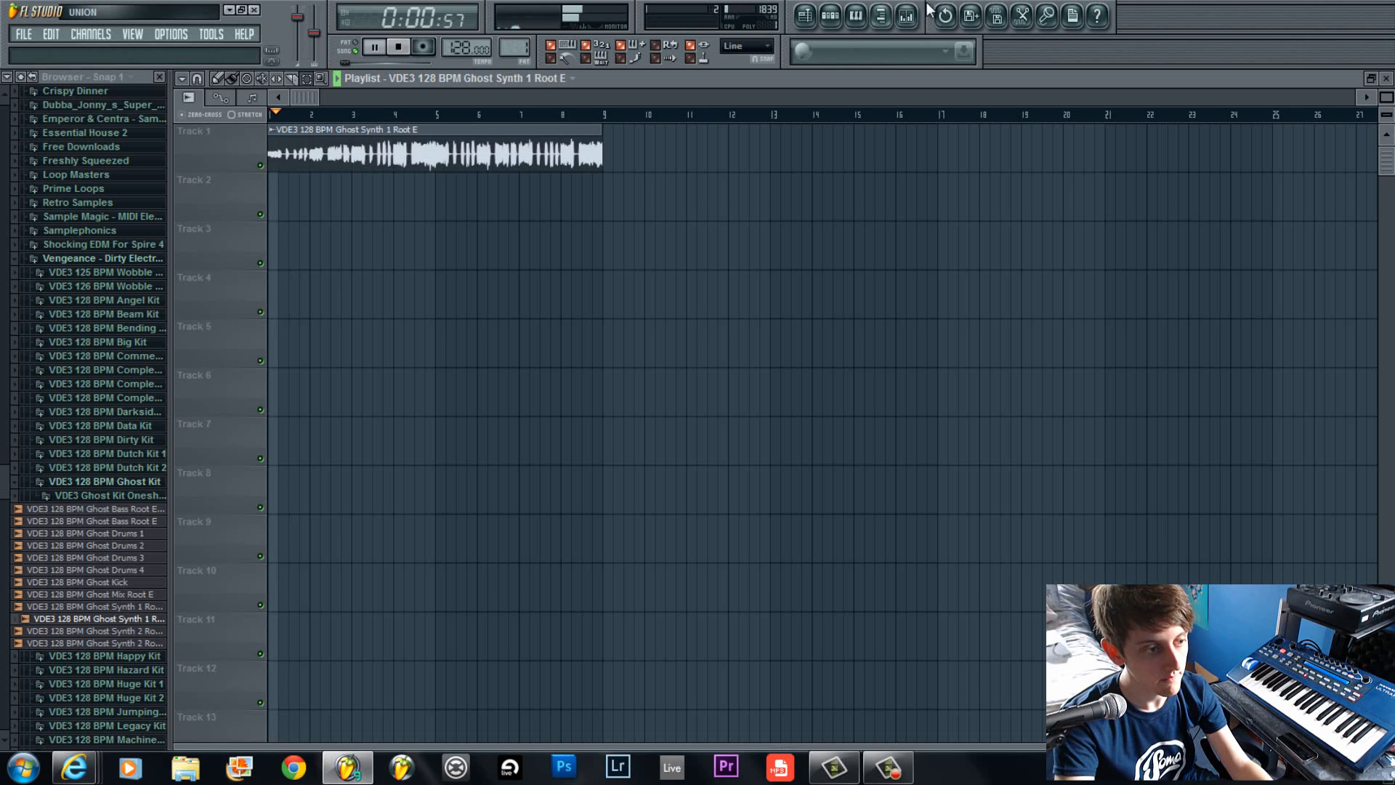
Reopen the mixer and the Insert 10 compressor, stop playback, and change the compression type to Soft.
{"action": "left_click", "coordinate": [906, 15]}
{"action": "left_click", "coordinate": [1170, 469]}
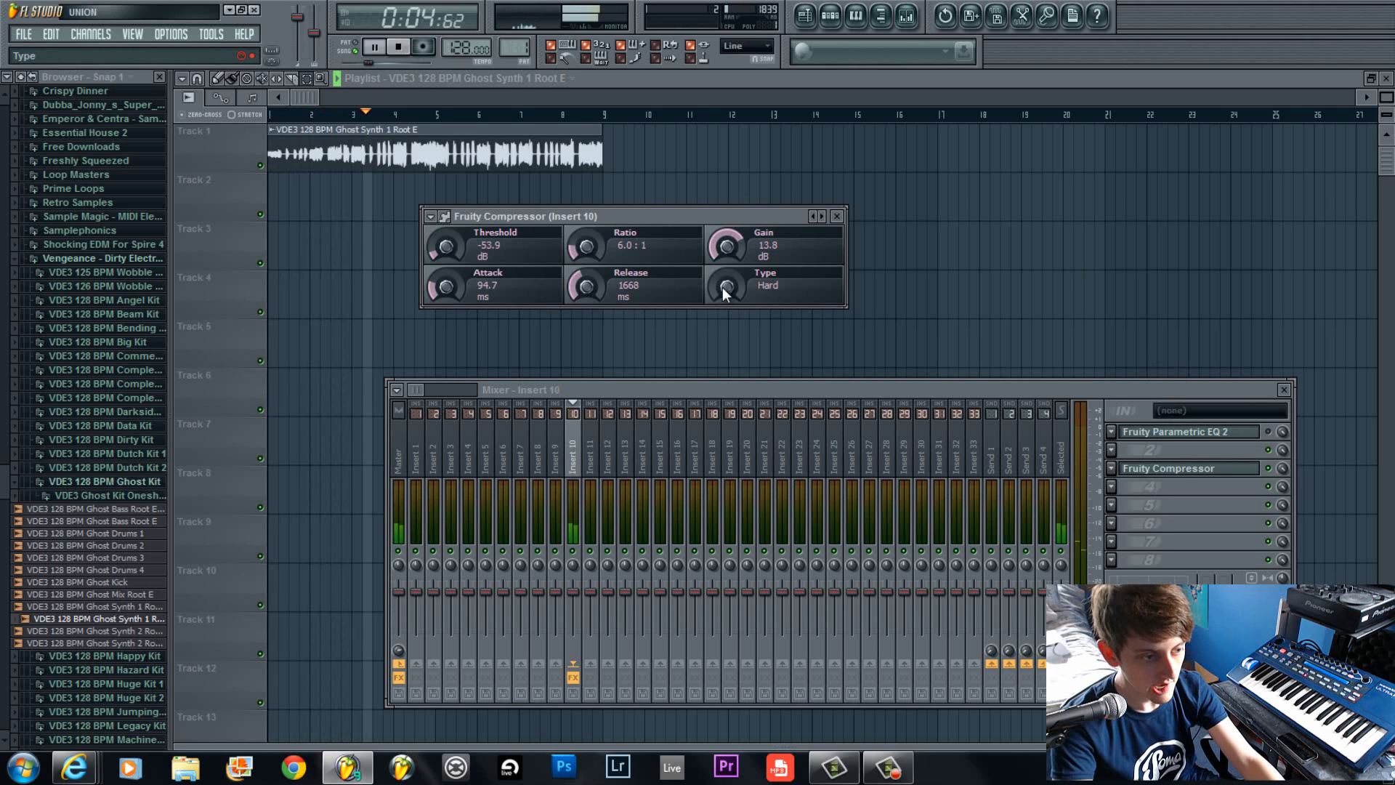
{"action": "mouse_move", "coordinate": [723, 286]}
{"action": "left_mouse_down"}
{"action": "mouse_move", "coordinate": [717, 253]}
{"action": "mouse_move", "coordinate": [722, 292]}
{"action": "left_mouse_up"}
{"action": "key", "text": "space"}
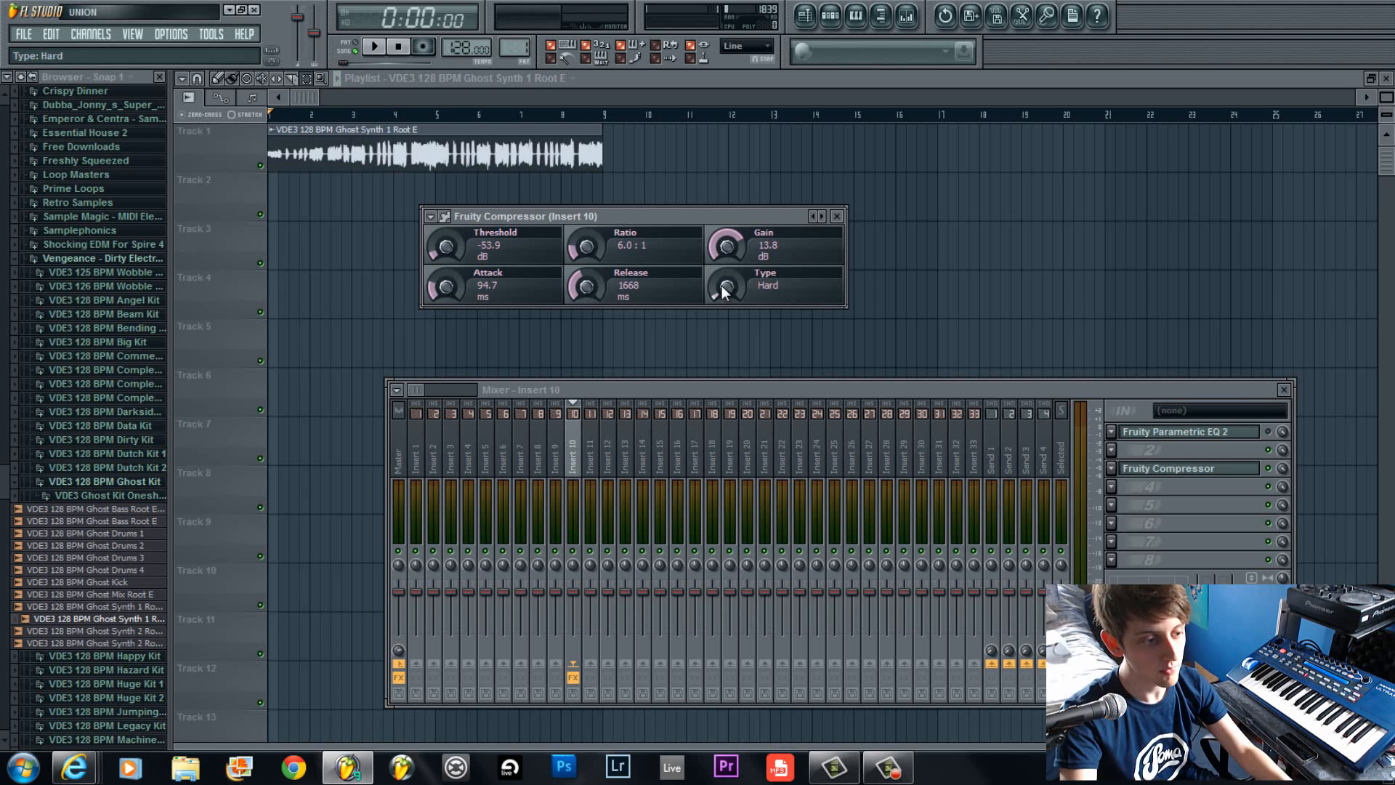
{"action": "left_click_drag", "start_coordinate": [722, 286], "coordinate": [701, 199]}
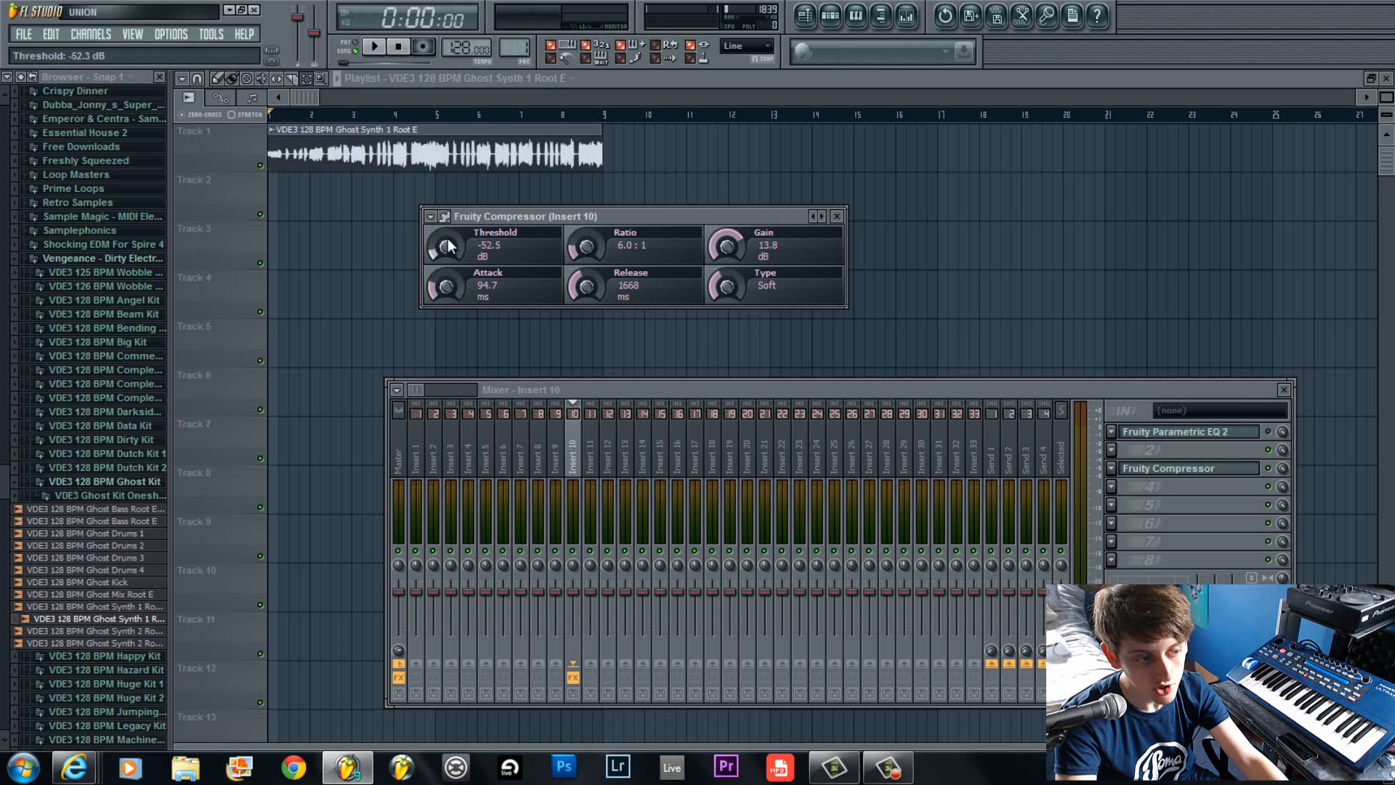
Play the clip from the start and set the compressor's threshold to -50.9 dB.
{"action": "mouse_move", "coordinate": [449, 247]}
{"action": "left_mouse_down"}
{"action": "mouse_move", "coordinate": [458, 223]}
{"action": "mouse_move", "coordinate": [447, 252]}
{"action": "left_mouse_up"}
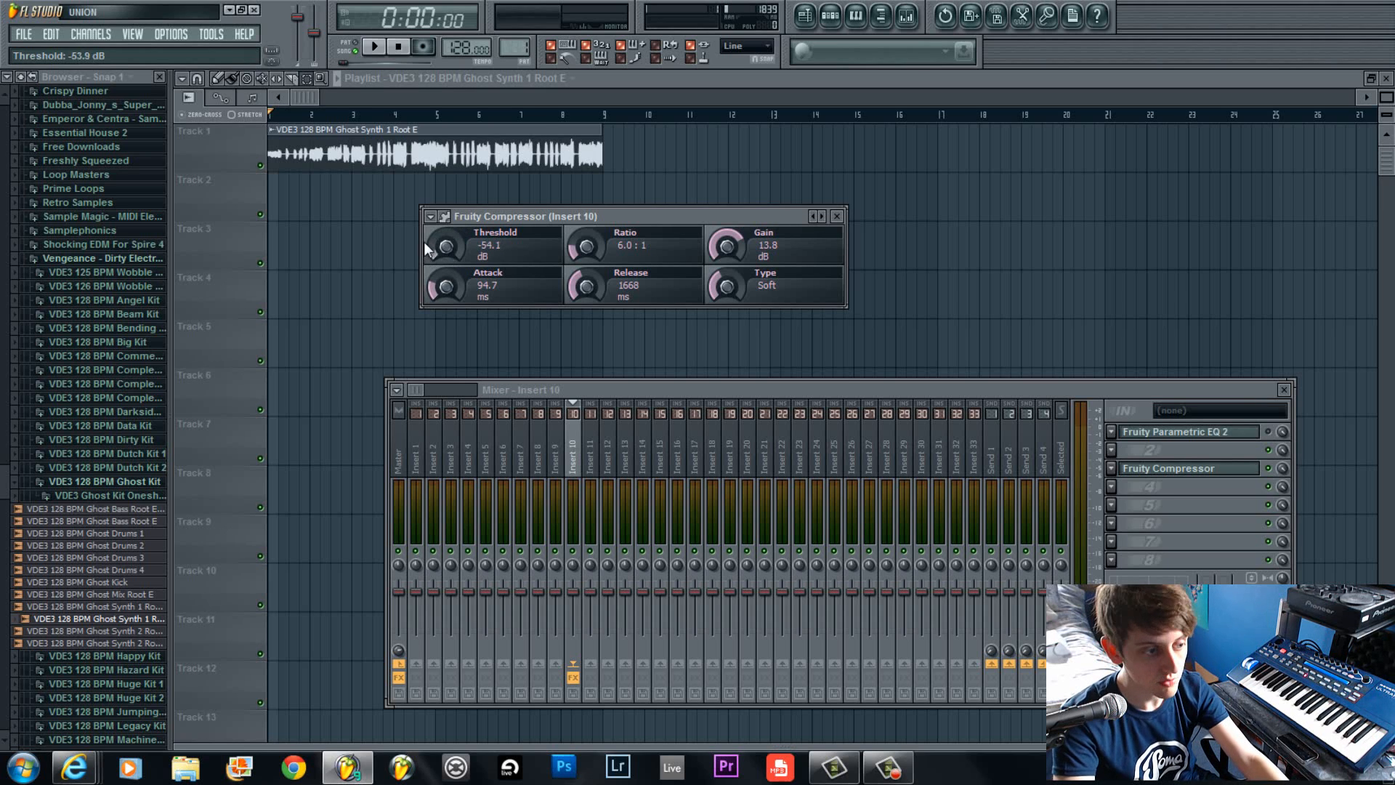
{"action": "key", "text": "space"}
{"action": "left_click_drag", "start_coordinate": [424, 241], "coordinate": [455, 249]}
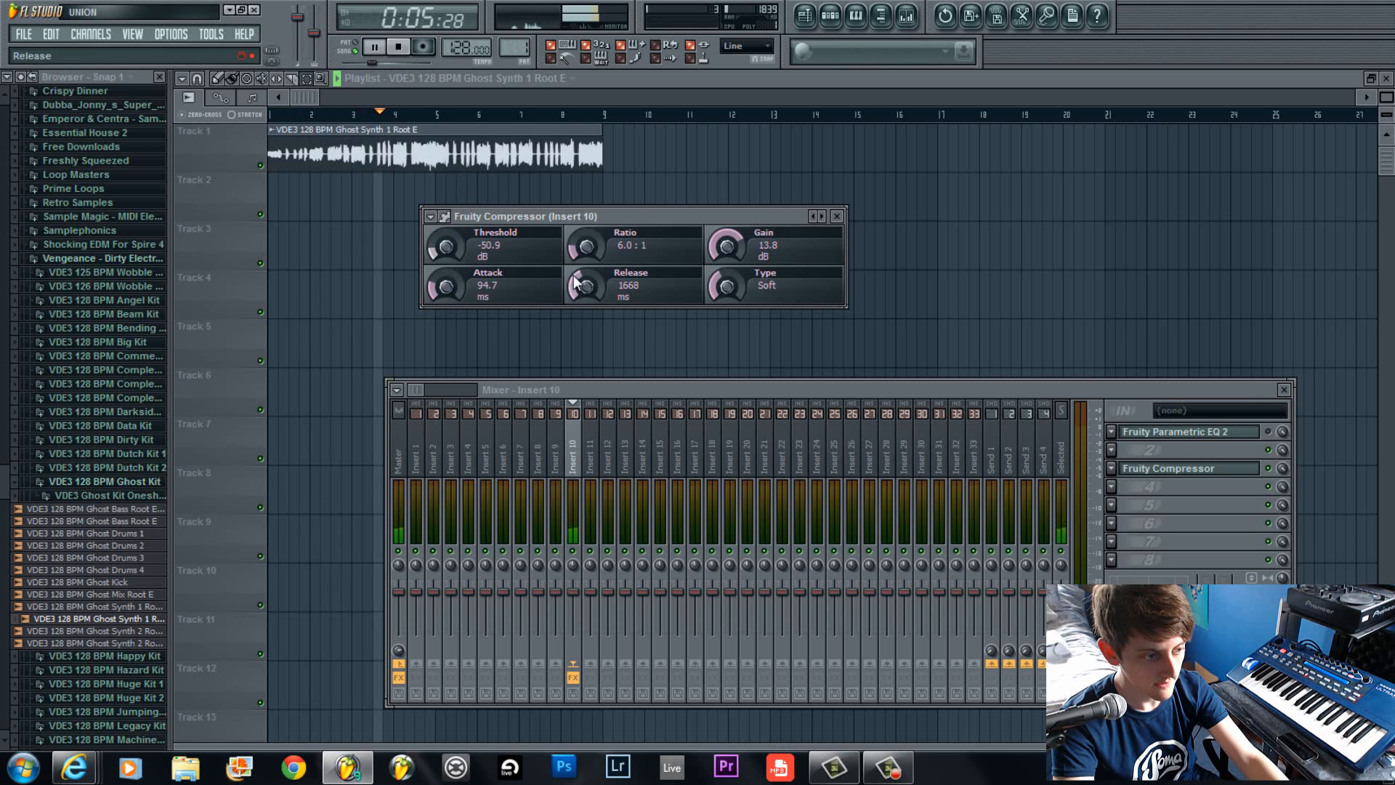
Set the compressor's release to 2028 ms and its gain to 21.1 dB during playback, and stop.
{"action": "left_click_drag", "start_coordinate": [578, 282], "coordinate": [575, 260]}
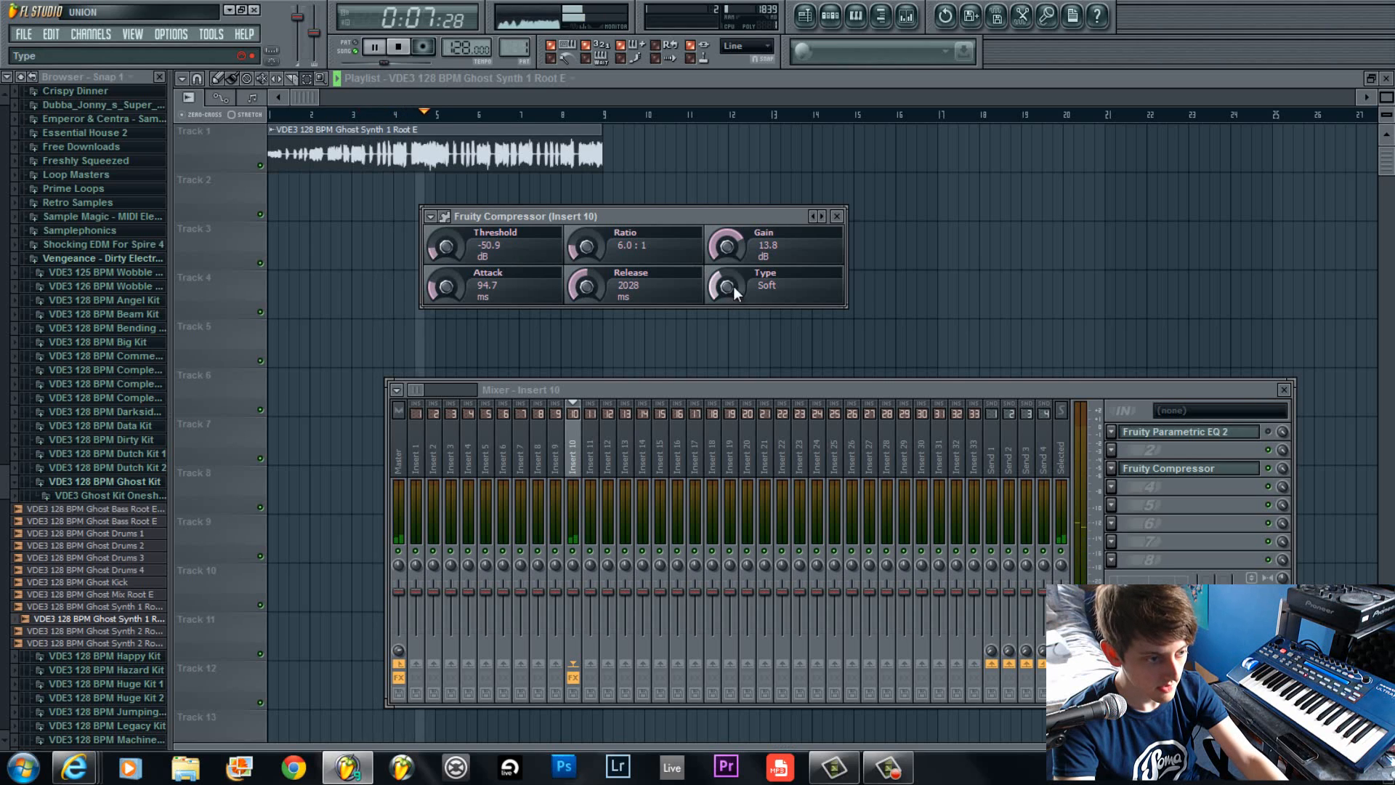
{"action": "left_click_drag", "start_coordinate": [722, 234], "coordinate": [735, 205]}
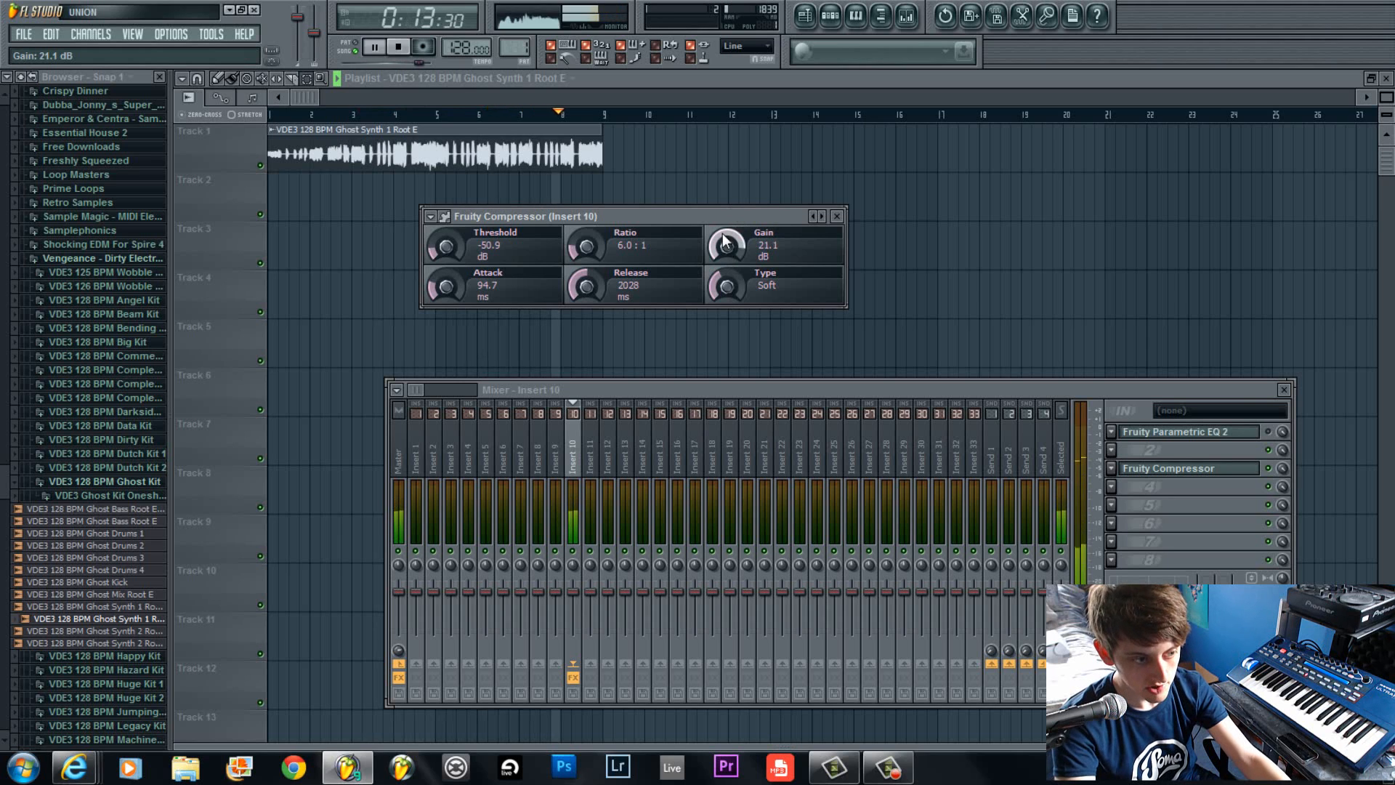
{"action": "key", "text": "space"}
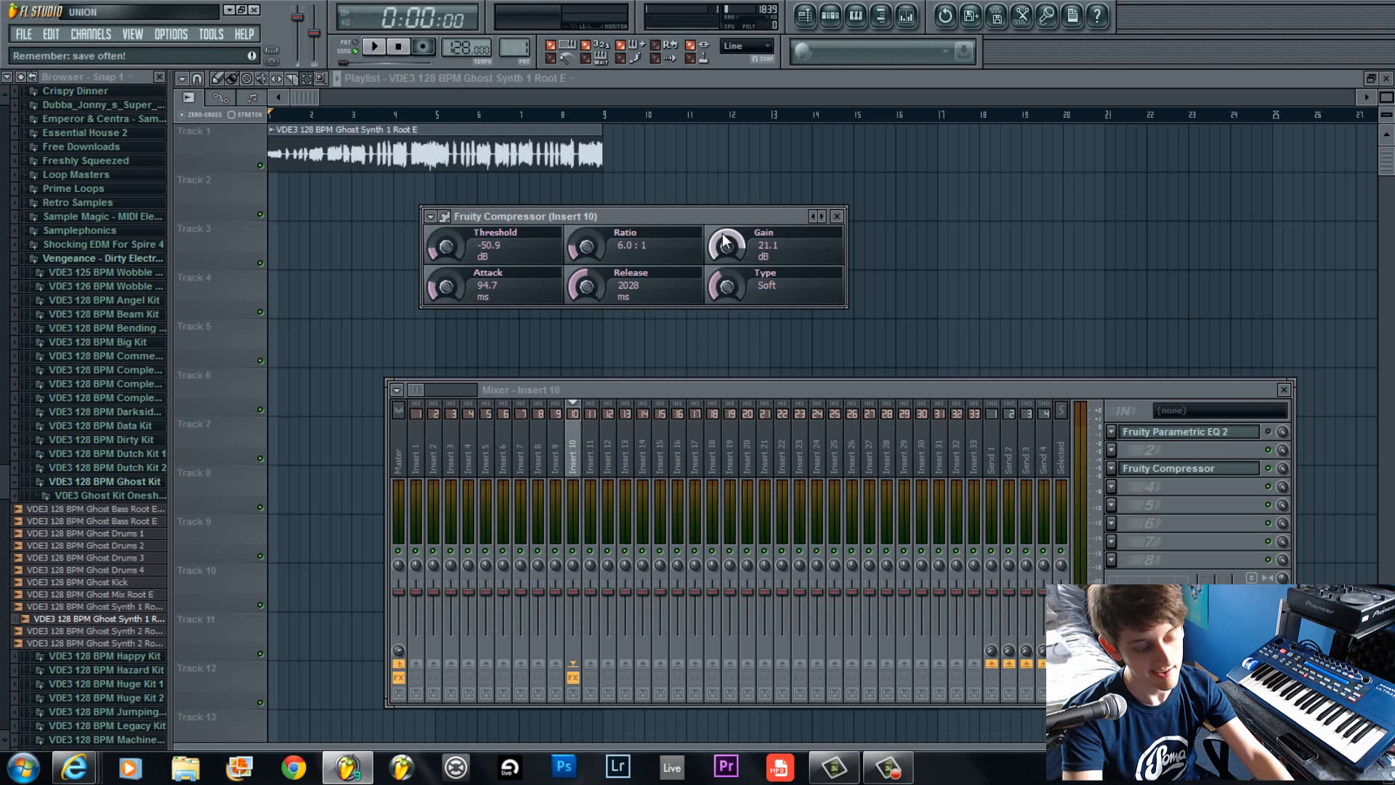
Listen to the clip with the soft compression, stop playback, and set the compressor's attack to 52.5 ms.
{"action": "key", "text": "space"}
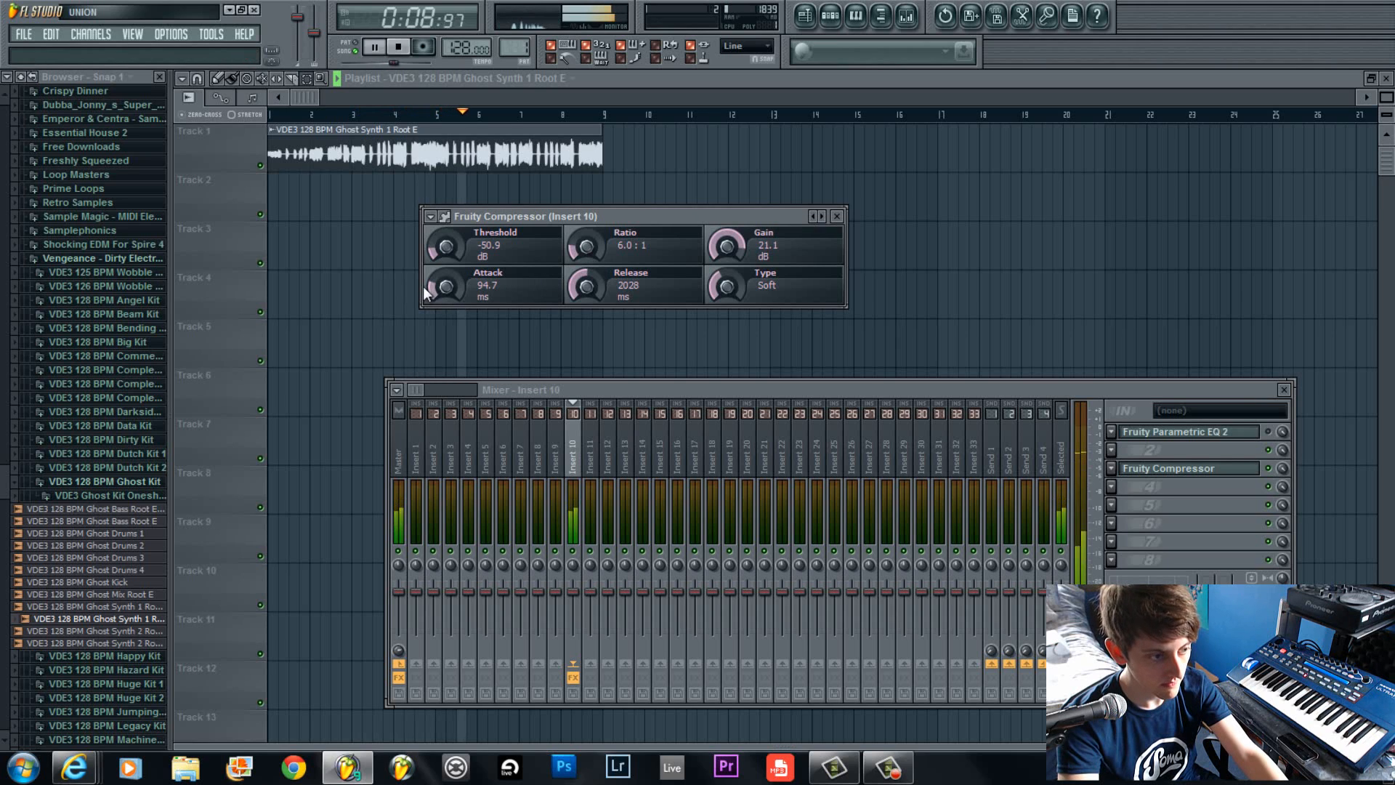
{"action": "key", "text": "space"}
{"action": "left_click_drag", "start_coordinate": [432, 284], "coordinate": [447, 291]}
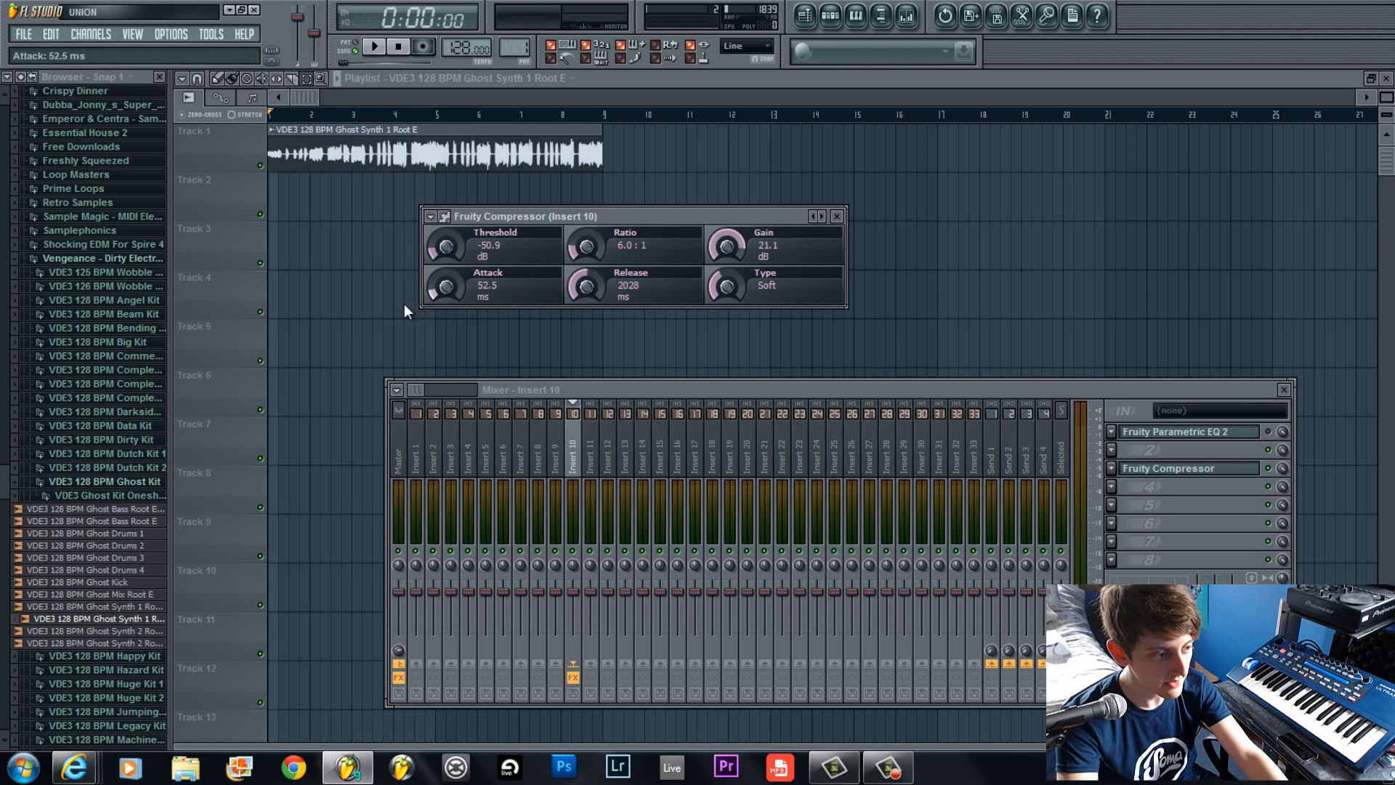
{"action": "left_click_drag", "start_coordinate": [404, 304], "coordinate": [400, 325]}
Set the compressor's attack to 8.8 ms and its gain to 27.4 dB while the clip plays, and stop playback.
{"action": "key", "text": "space"}
{"action": "left_click_drag", "start_coordinate": [444, 282], "coordinate": [444, 282]}
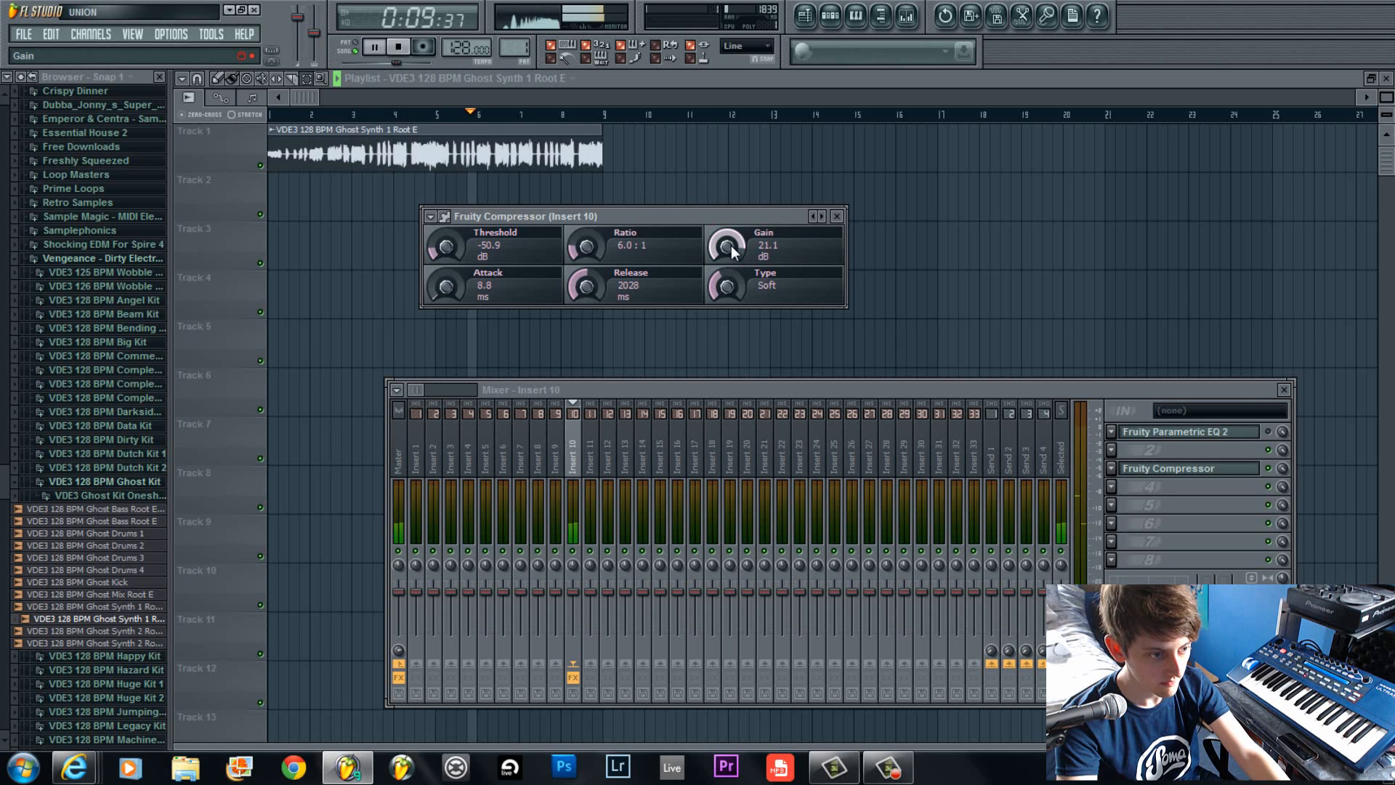
{"action": "left_click_drag", "start_coordinate": [731, 245], "coordinate": [746, 221]}
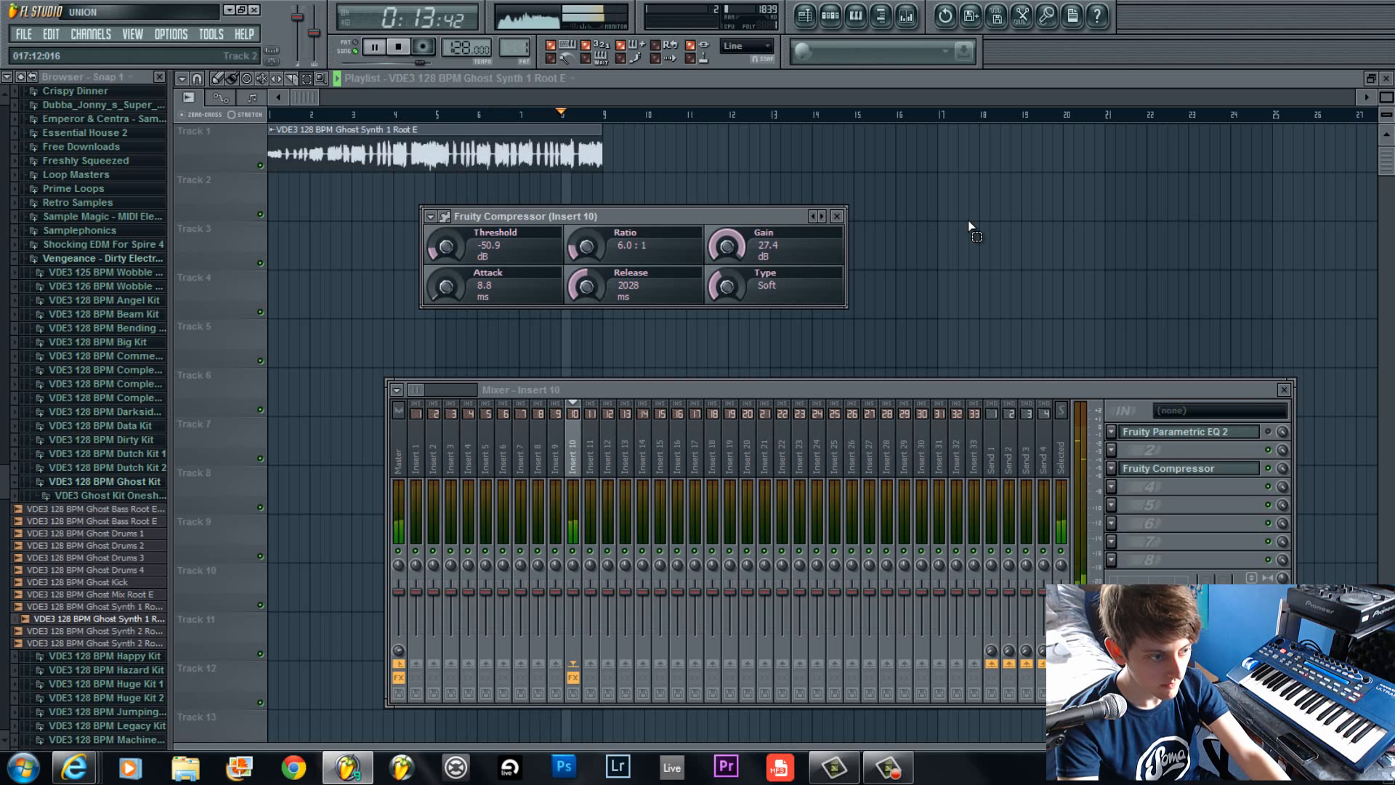
{"action": "key", "text": "space"}
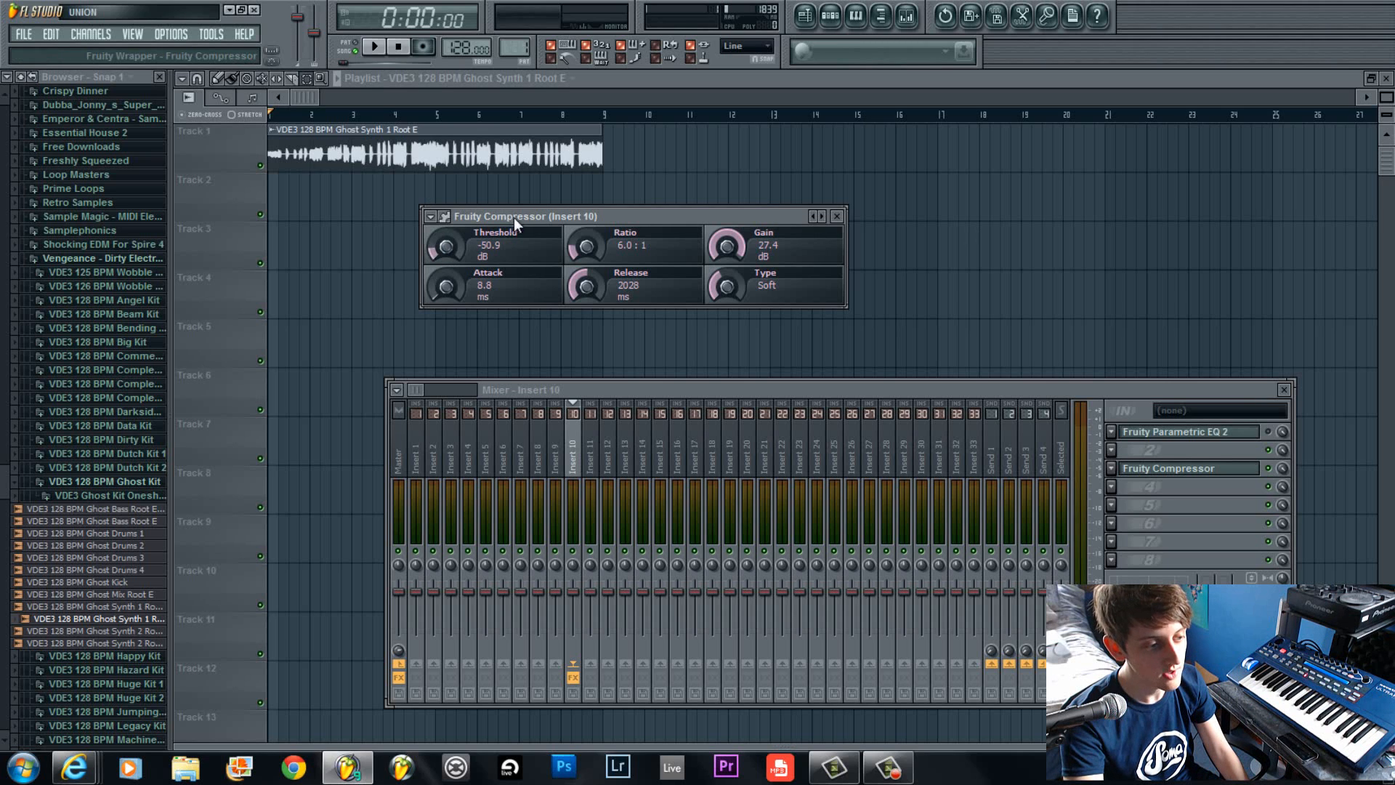
{"action": "left_click_drag", "start_coordinate": [513, 217], "coordinate": [590, 241]}
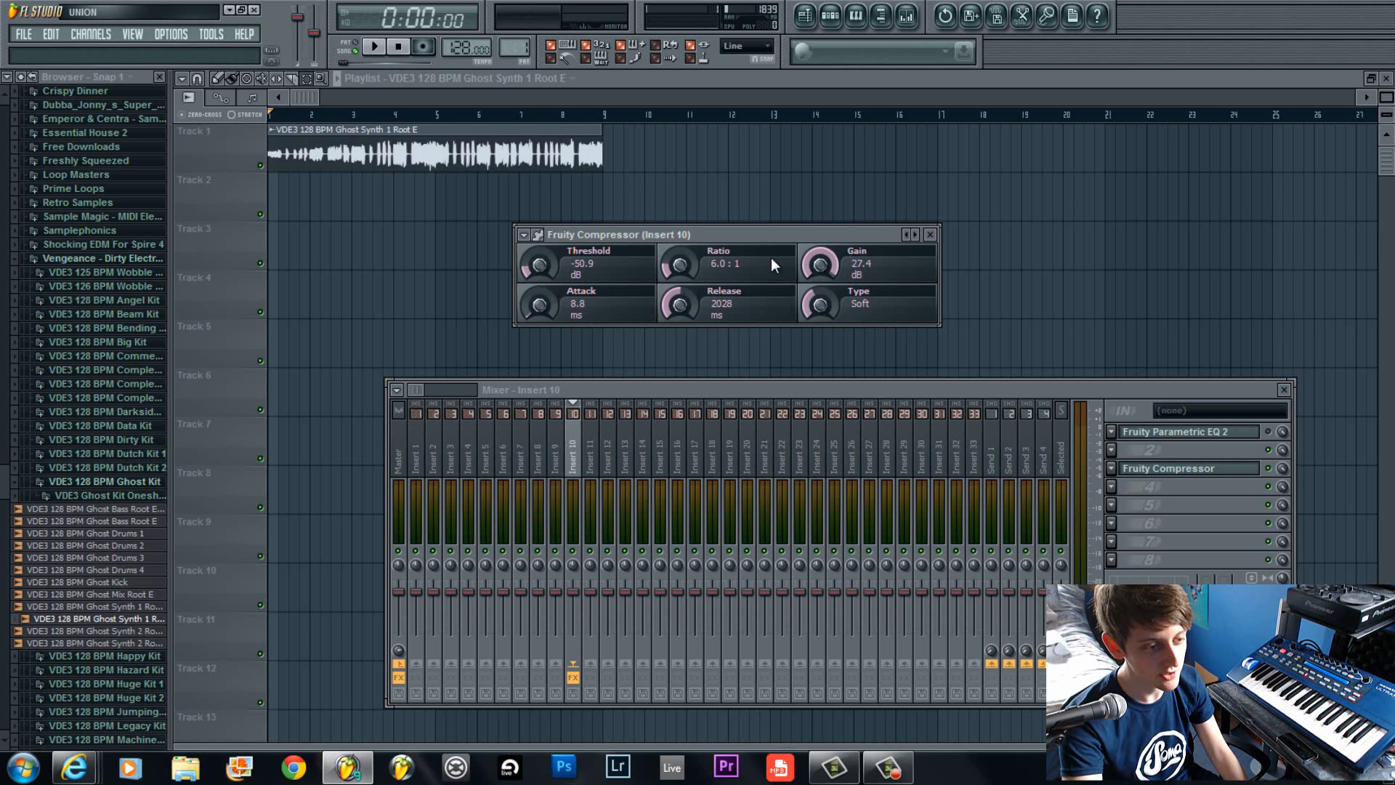
{"action": "left_click_drag", "start_coordinate": [772, 238], "coordinate": [791, 239]}
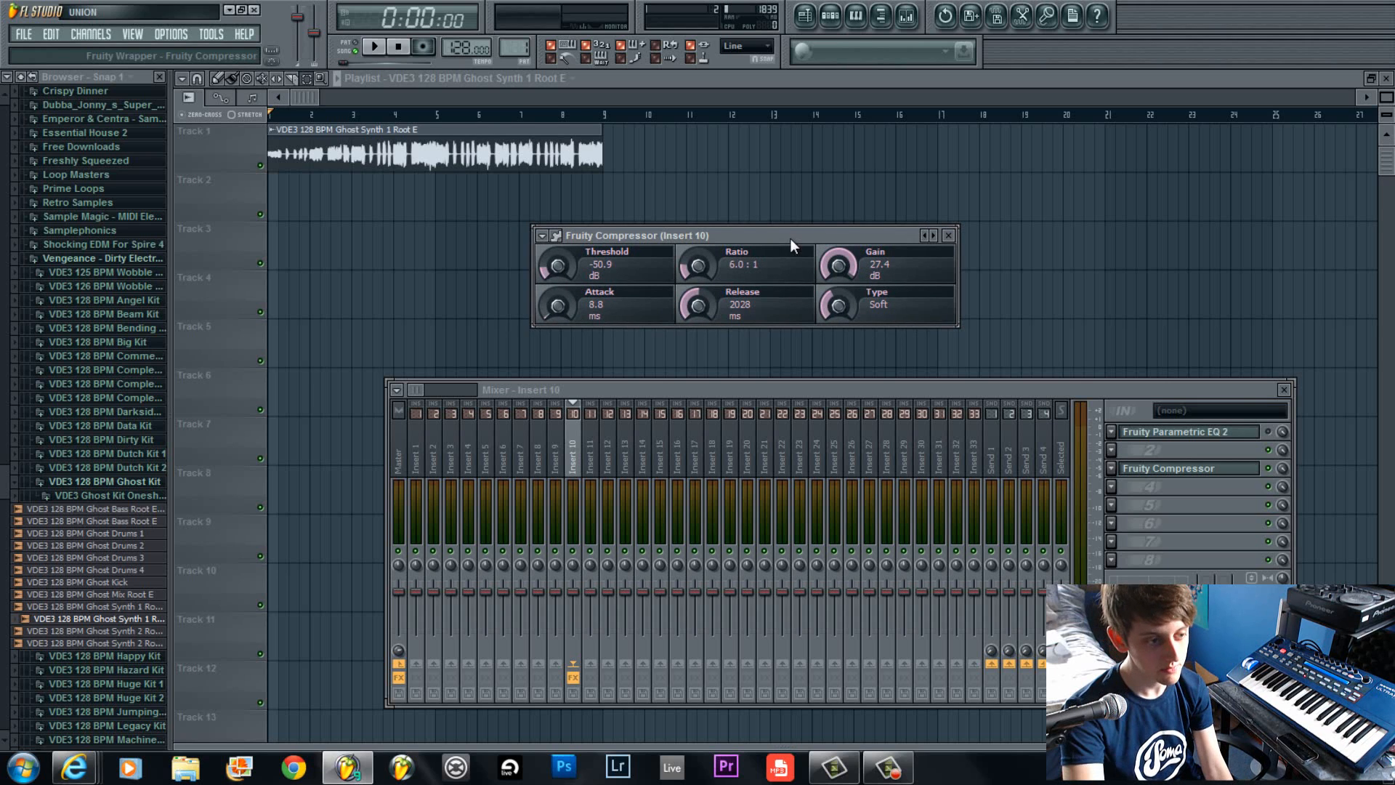
{"action": "mouse_move", "coordinate": [676, 230]}
{"action": "left_mouse_down"}
{"action": "mouse_move", "coordinate": [702, 216]}
{"action": "mouse_move", "coordinate": [657, 225]}
{"action": "left_mouse_up"}
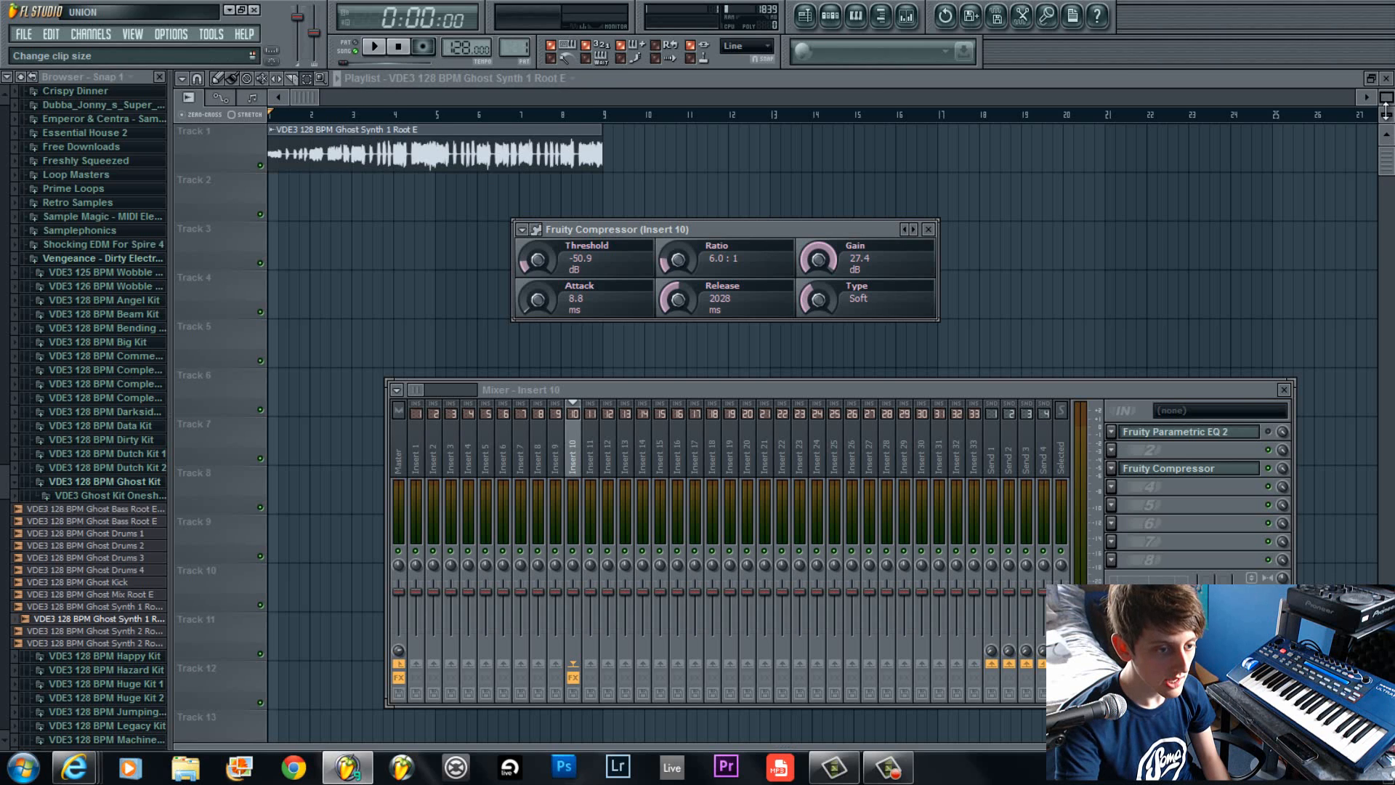
Enlarge the playlist view, reopen the Fruity Compressor on Insert 10, and set its gain and threshold to 0.0 dB.
{"action": "left_click_drag", "start_coordinate": [1386, 113], "coordinate": [970, 17]}
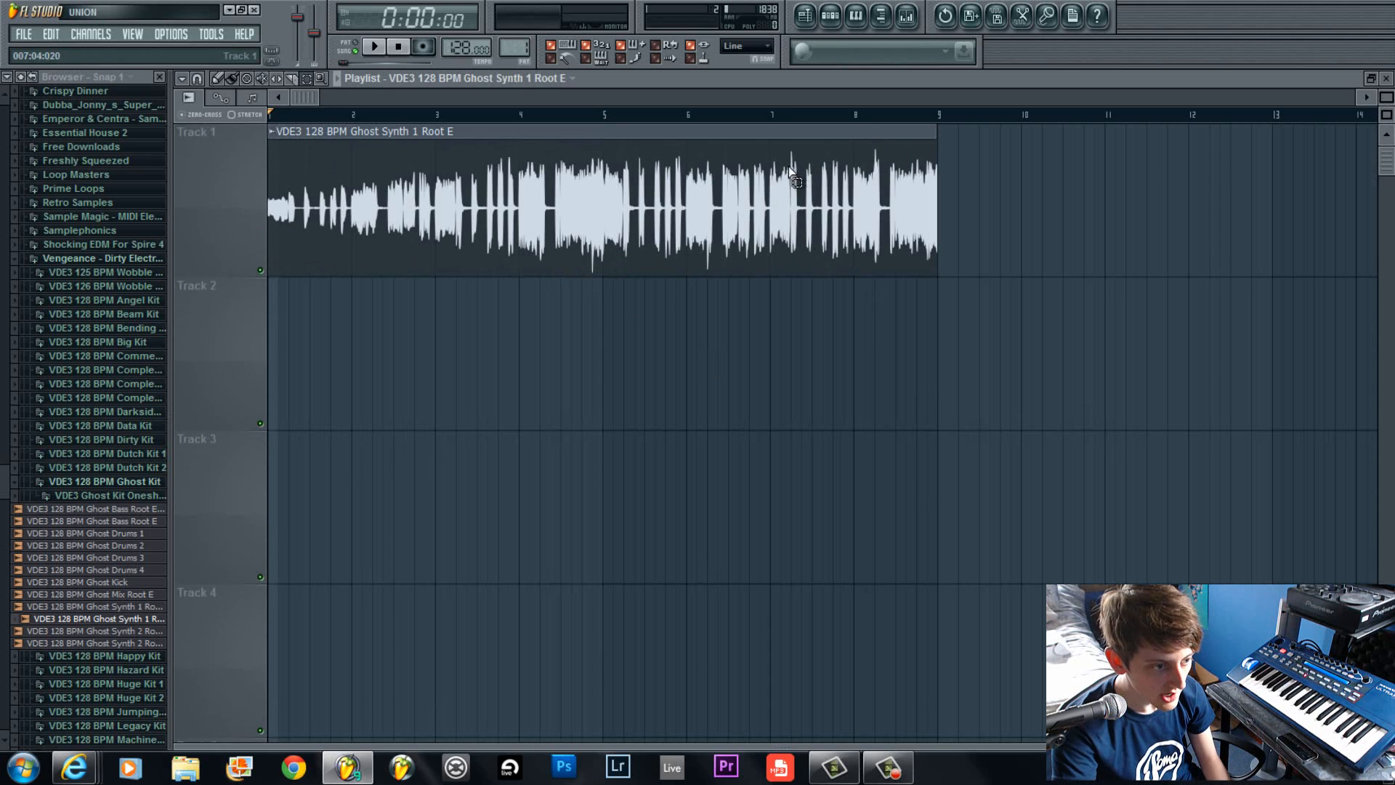
{"action": "left_click", "coordinate": [907, 15]}
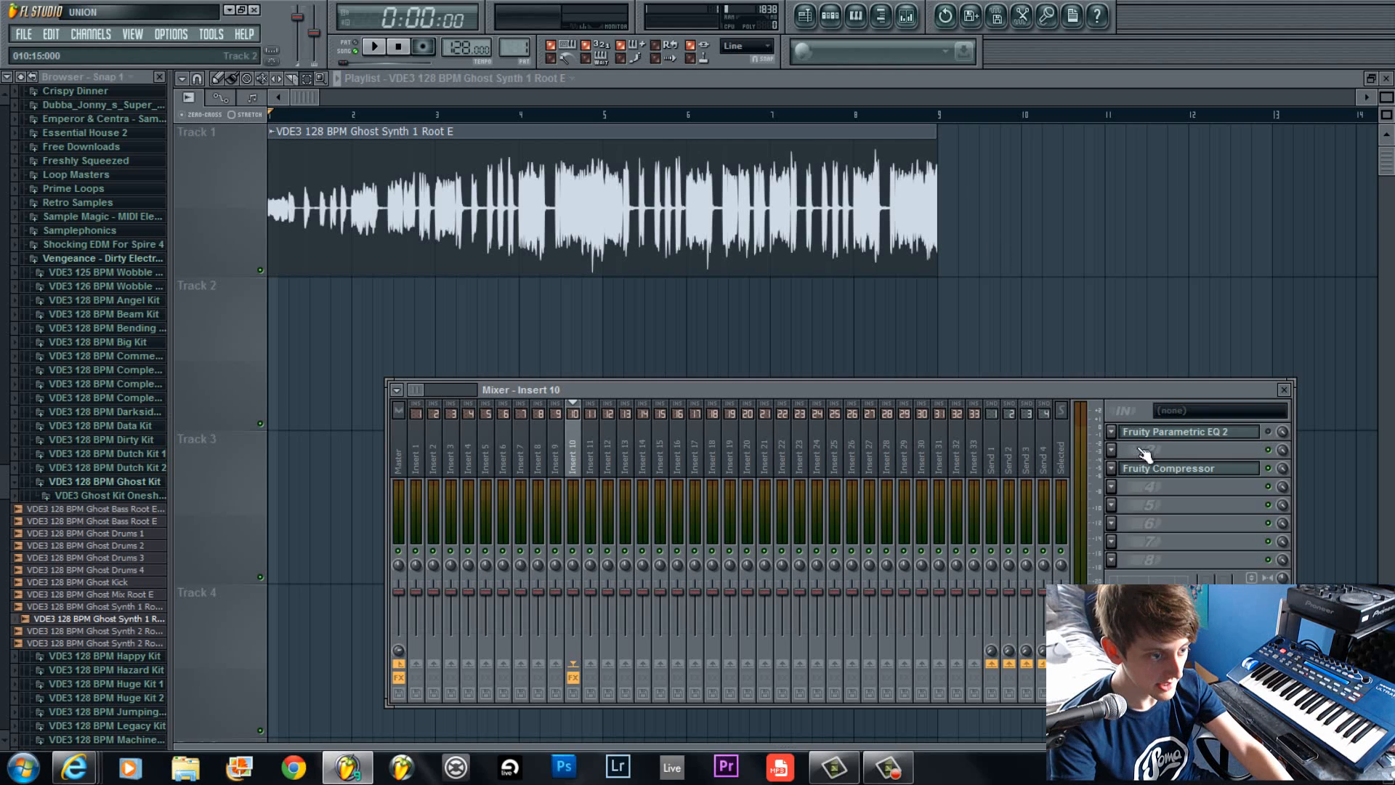
{"action": "left_click", "coordinate": [1209, 474]}
{"action": "left_click_drag", "start_coordinate": [759, 229], "coordinate": [840, 302]}
{"action": "right_click", "coordinate": [894, 321]}
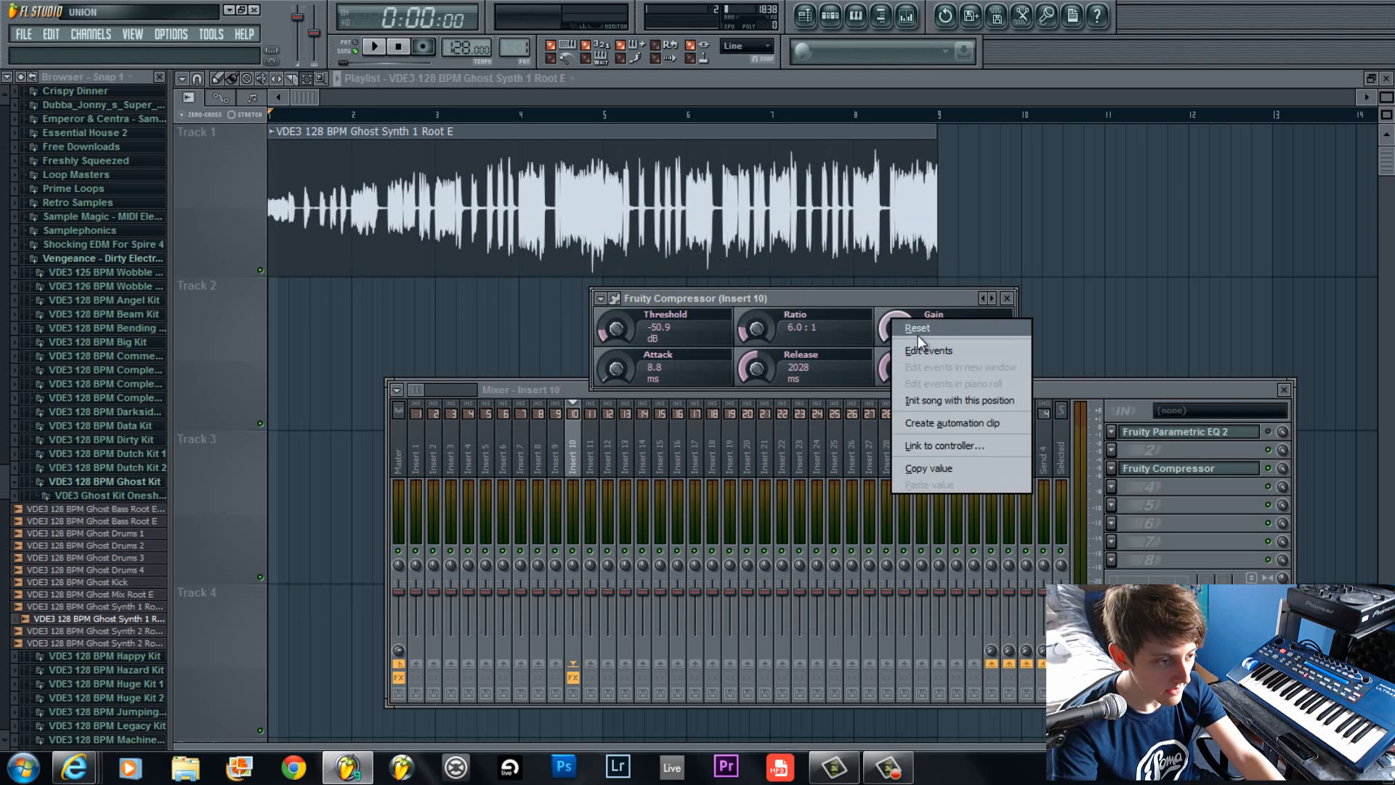
{"action": "left_click", "coordinate": [931, 332]}
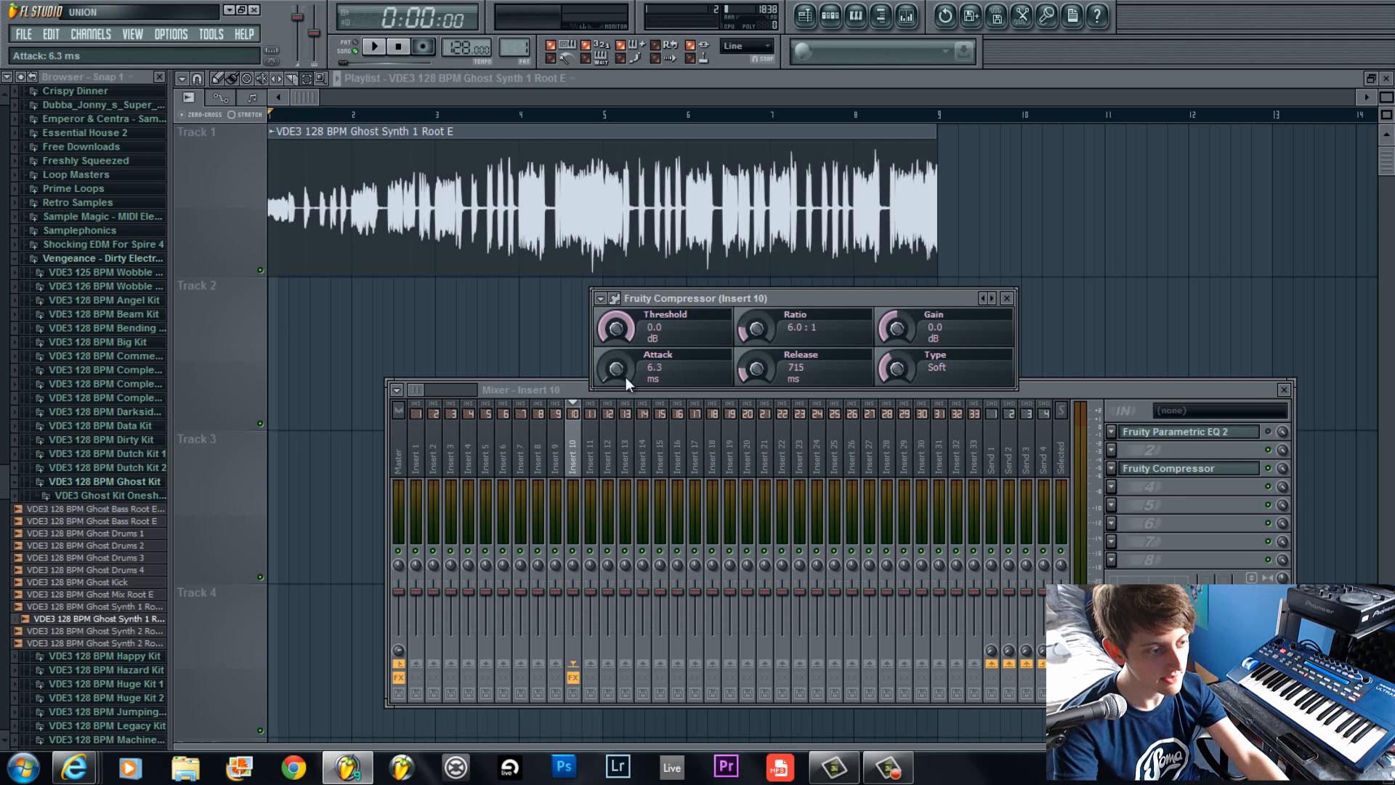
Set the compressor's attack to 10.9 ms, its release to 434 ms and its type to Hard.
{"action": "scroll", "coordinate": [615, 370], "scroll_direction": "up", "scroll_amount": 2}
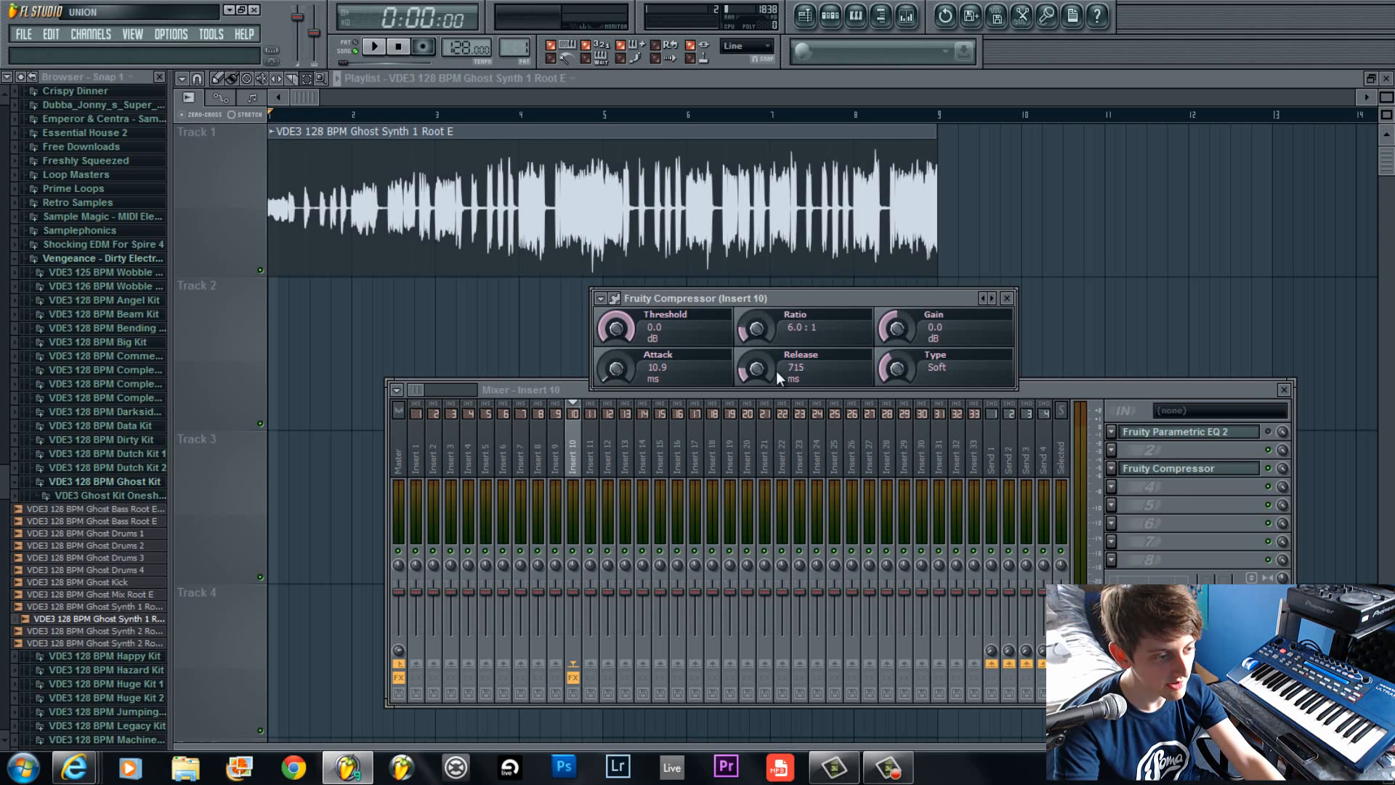
{"action": "scroll", "coordinate": [759, 371], "scroll_direction": "down", "scroll_amount": 2}
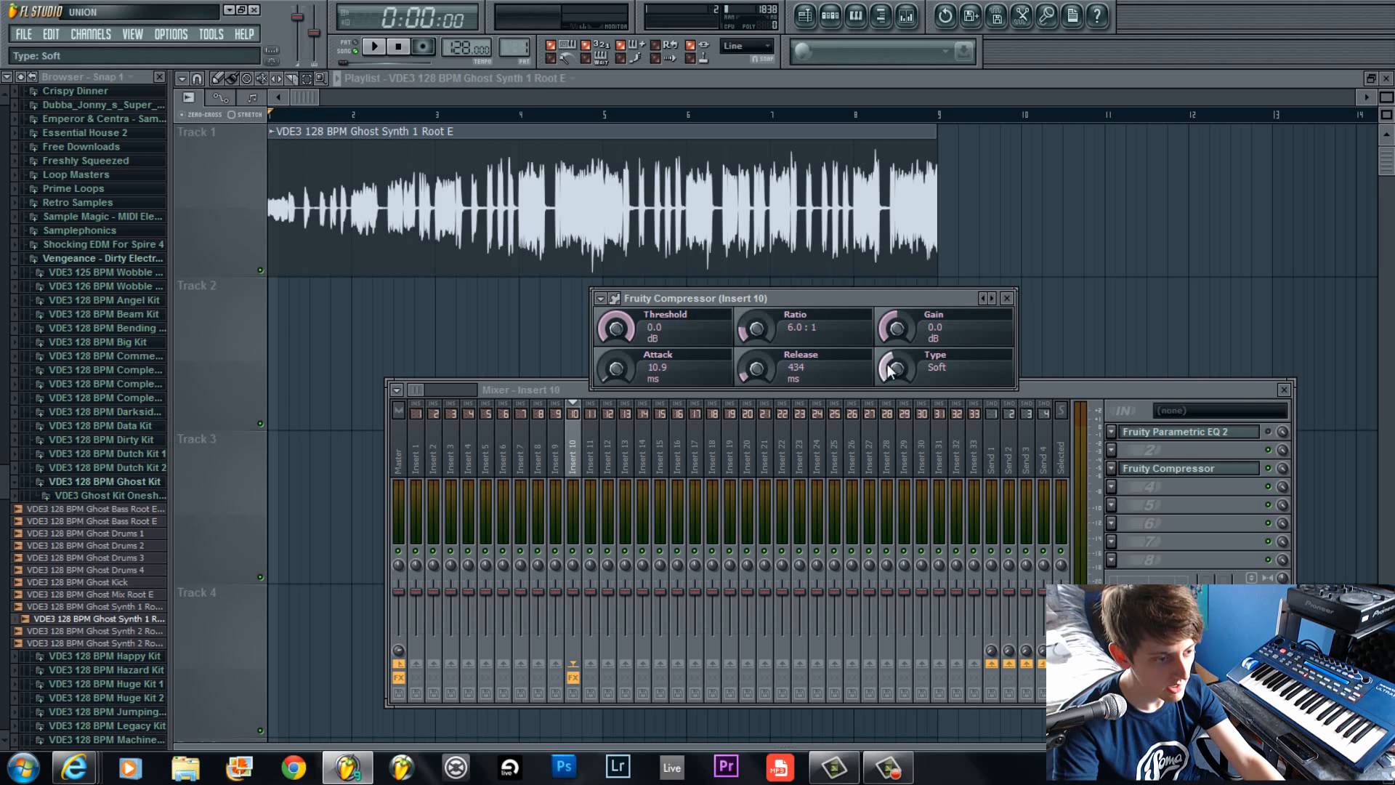
{"action": "scroll", "coordinate": [891, 369], "scroll_direction": "down", "scroll_amount": 1}
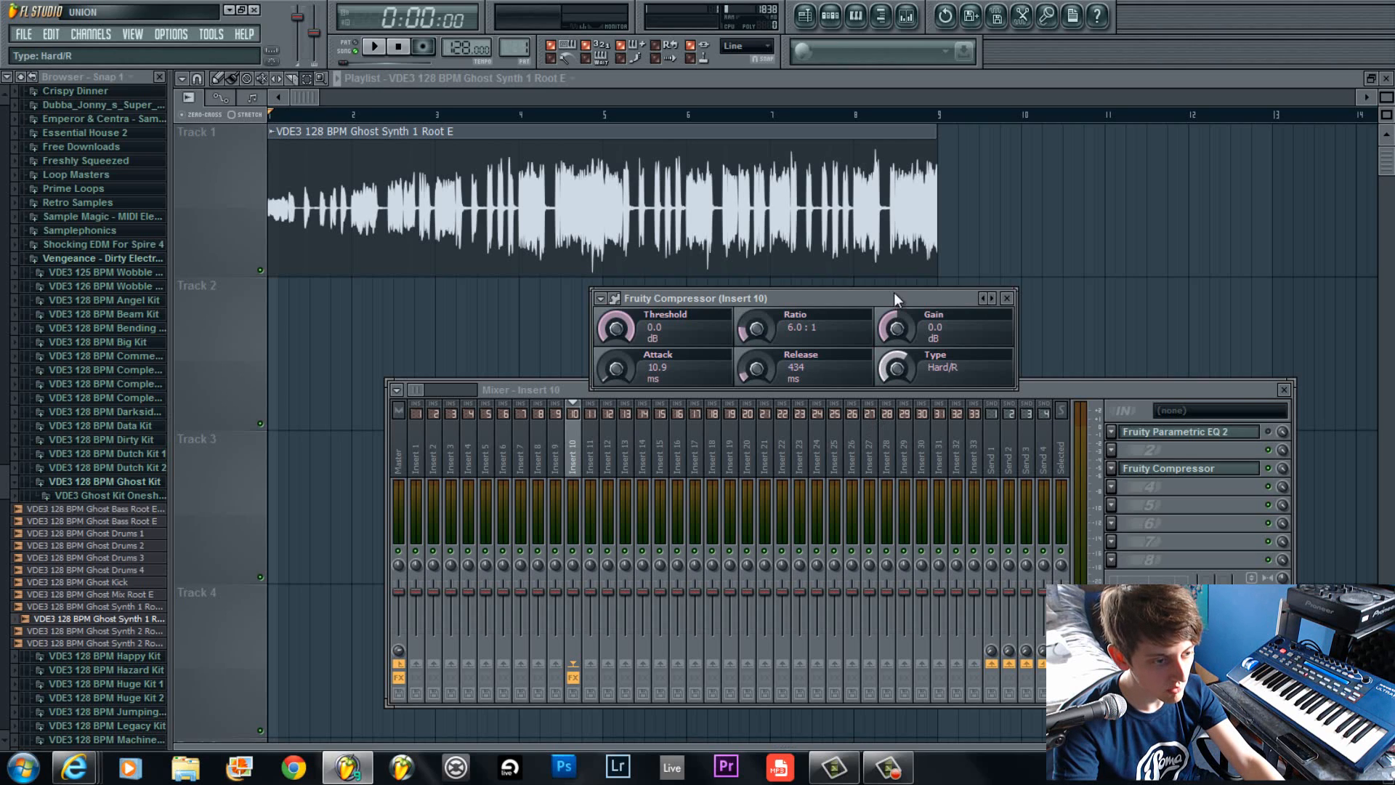
{"action": "scroll", "coordinate": [899, 371], "scroll_direction": "down", "scroll_amount": 2}
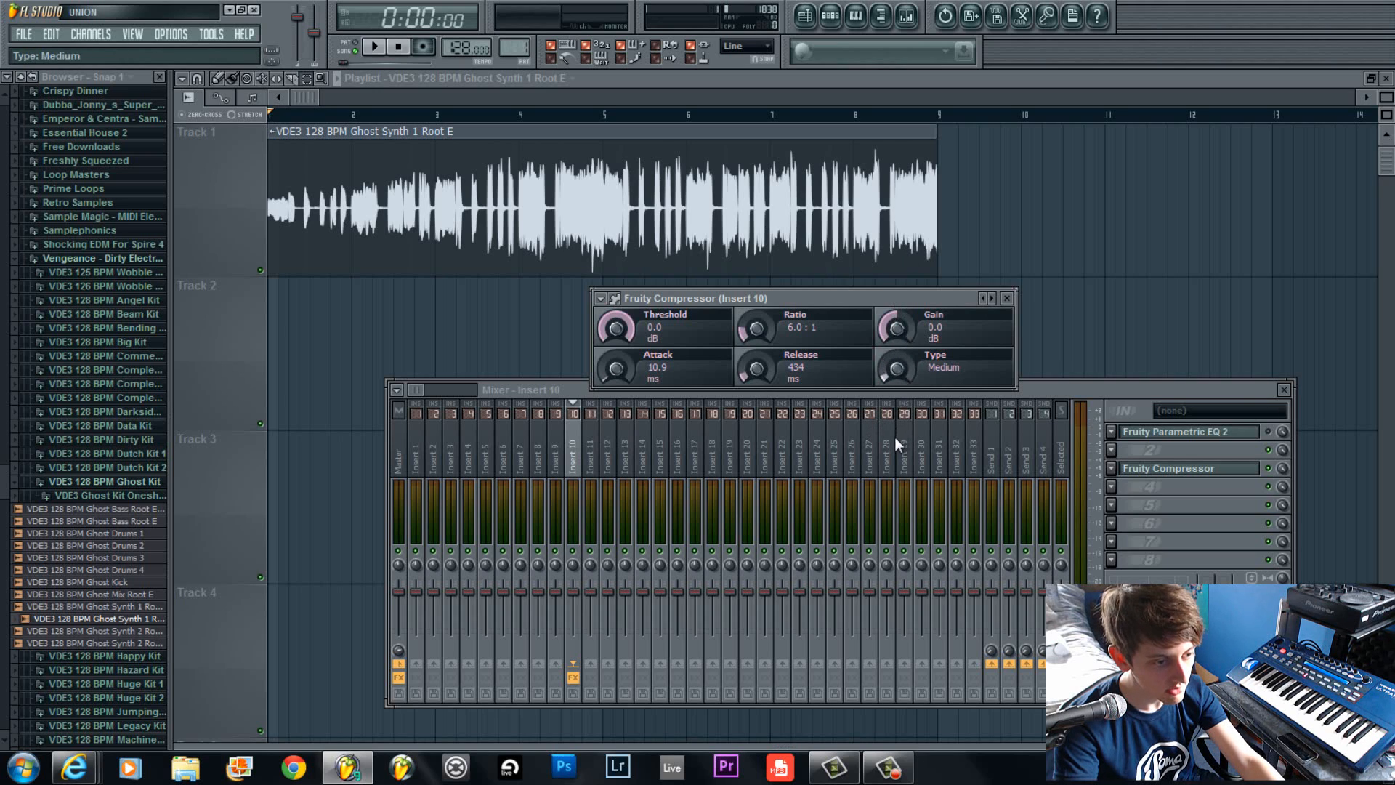
{"action": "left_click_drag", "start_coordinate": [895, 435], "coordinate": [887, 440]}
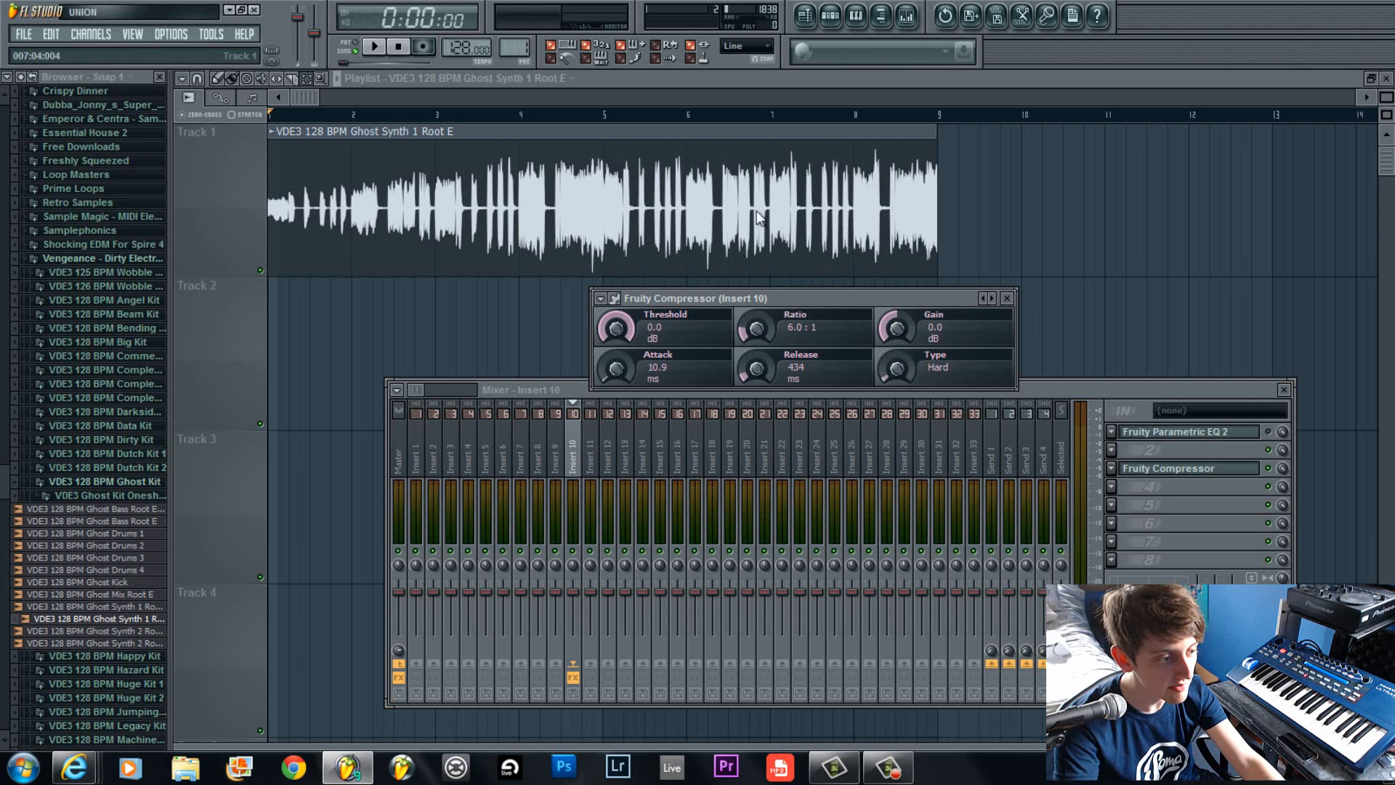
Set the compressor's threshold to -17.1 dB, listen to the clip, stop playback and close the compressor.
{"action": "mouse_move", "coordinate": [615, 323]}
{"action": "left_mouse_down"}
{"action": "mouse_move", "coordinate": [613, 360]}
{"action": "mouse_move", "coordinate": [614, 319]}
{"action": "mouse_move", "coordinate": [613, 339]}
{"action": "left_mouse_up"}
{"action": "key", "text": "space"}
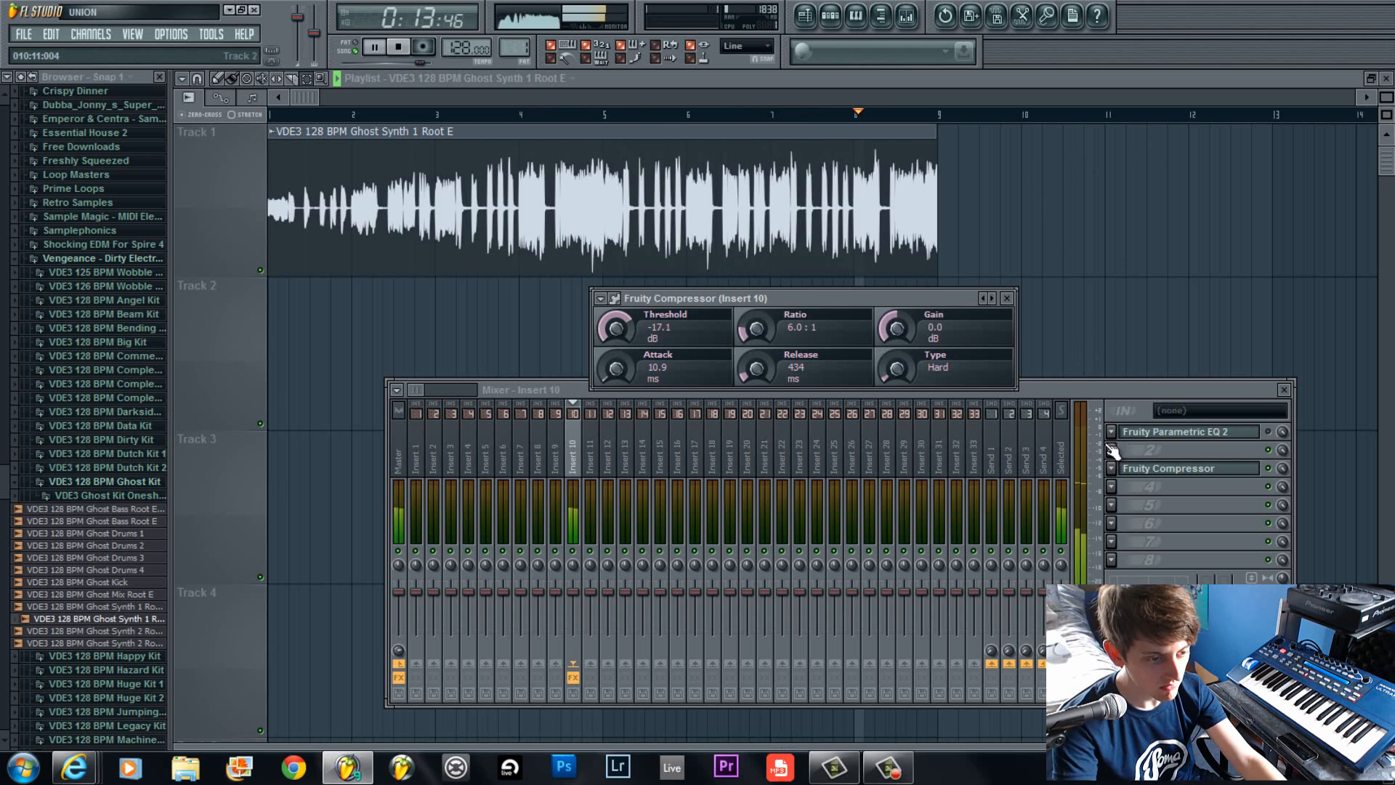
{"action": "key", "text": "space"}
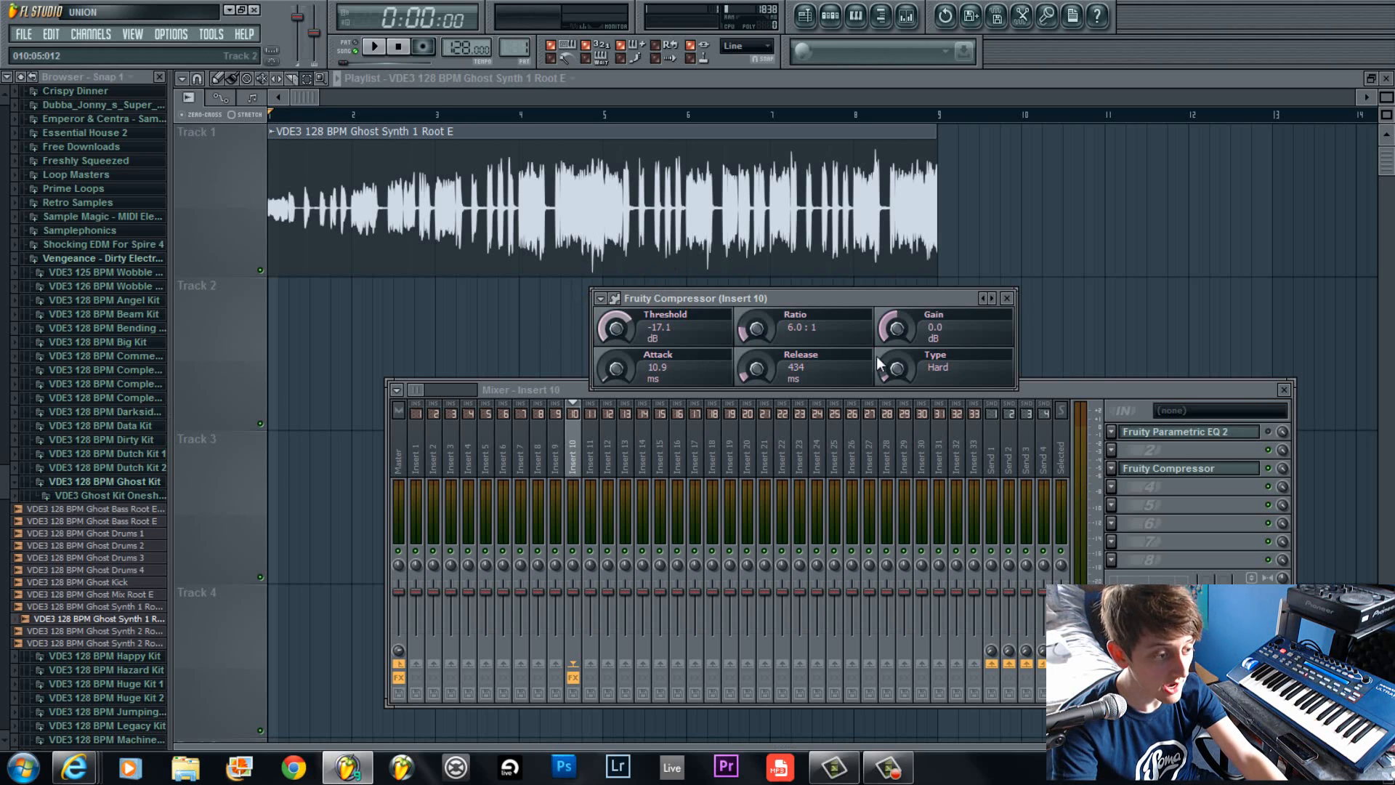
{"action": "left_click", "coordinate": [1008, 298]}
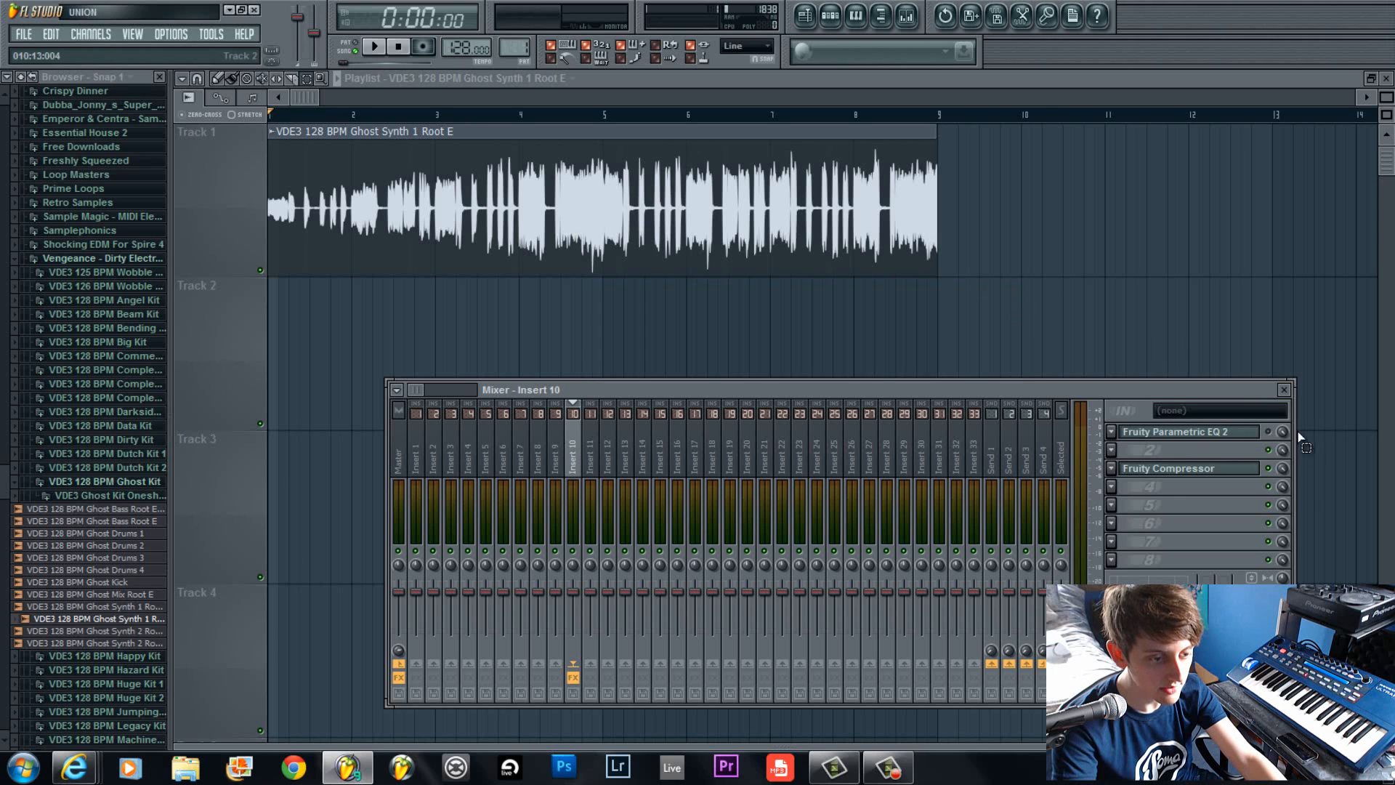
Show the unsorted channels in the step sequencer and fill the Kick channel on every 4 steps.
{"action": "left_click", "coordinate": [1113, 486]}
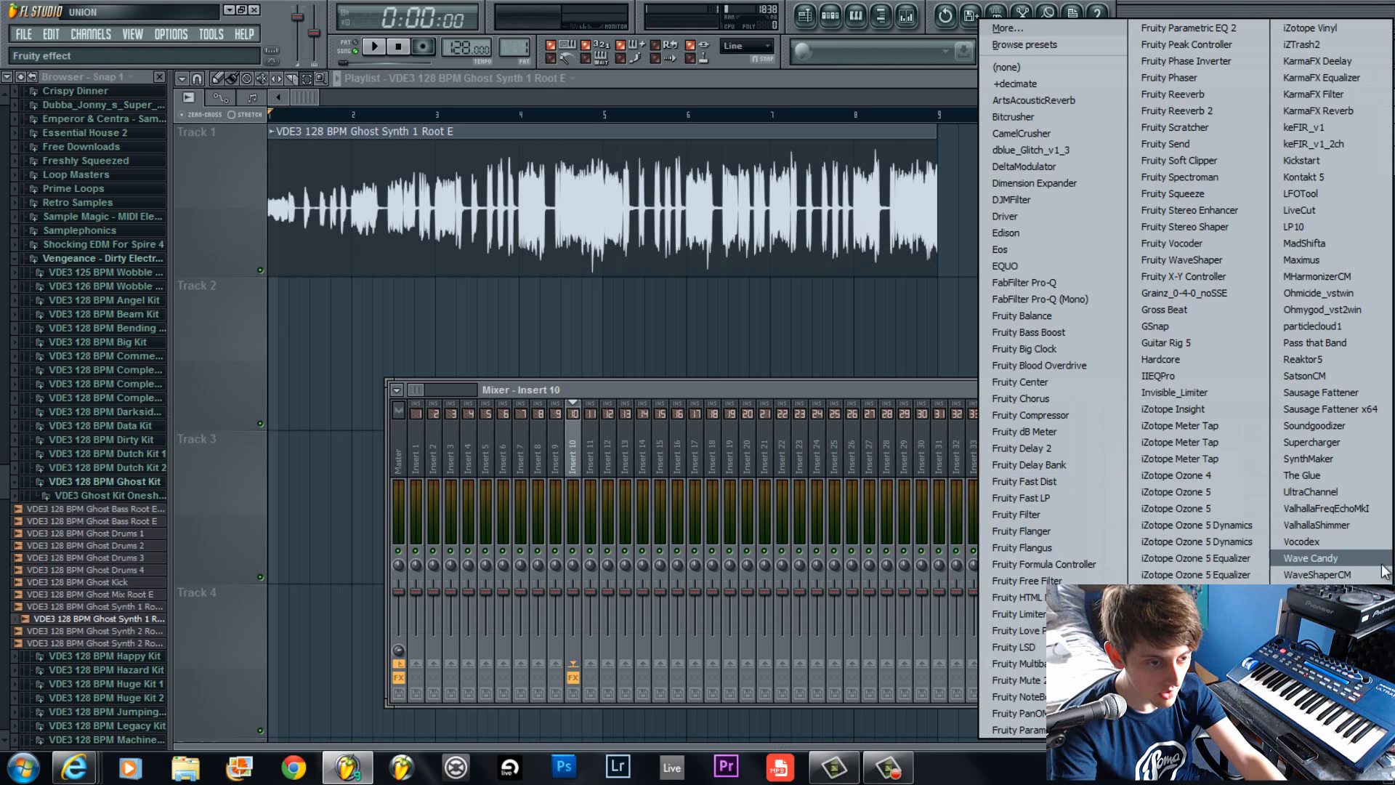
{"action": "left_click", "coordinate": [829, 18]}
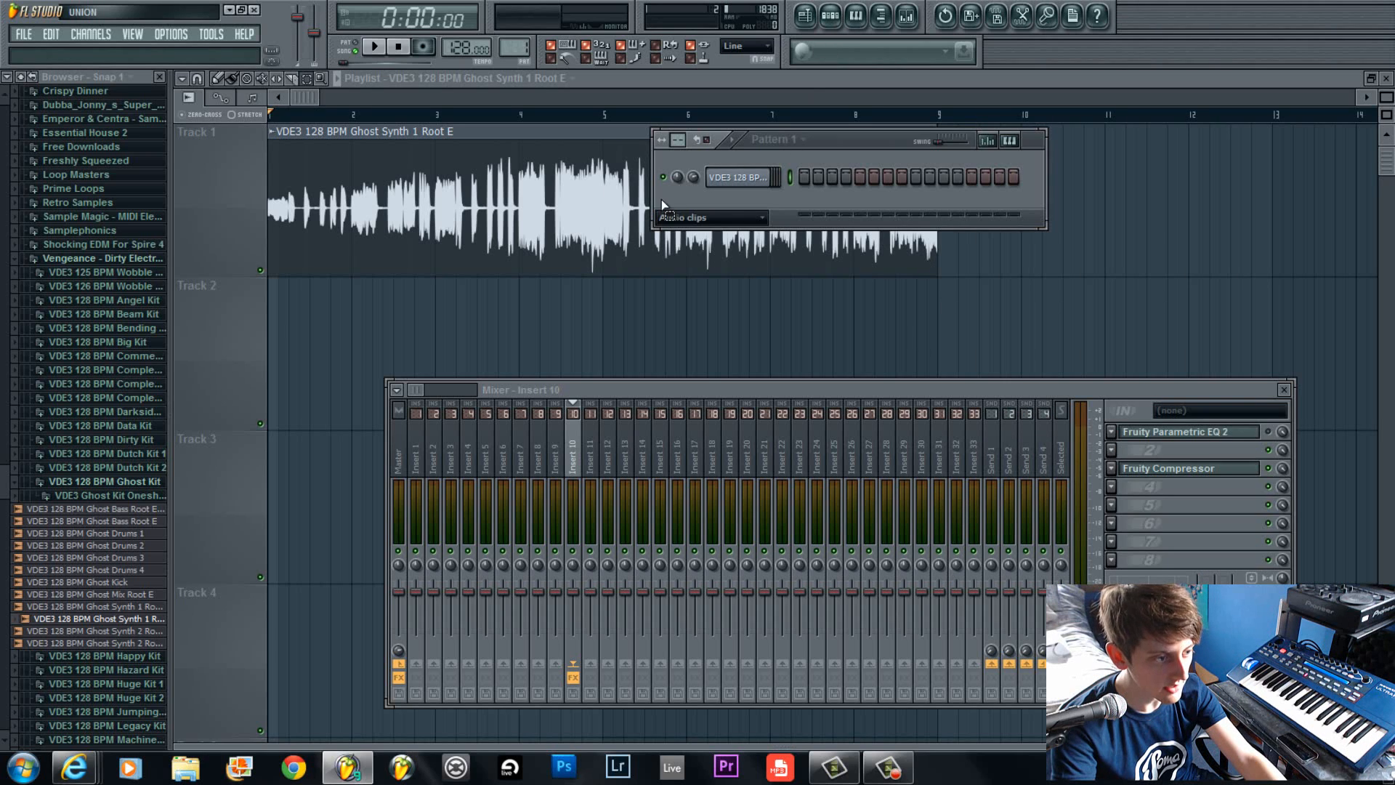
{"action": "left_click", "coordinate": [718, 217]}
{"action": "left_click", "coordinate": [735, 277]}
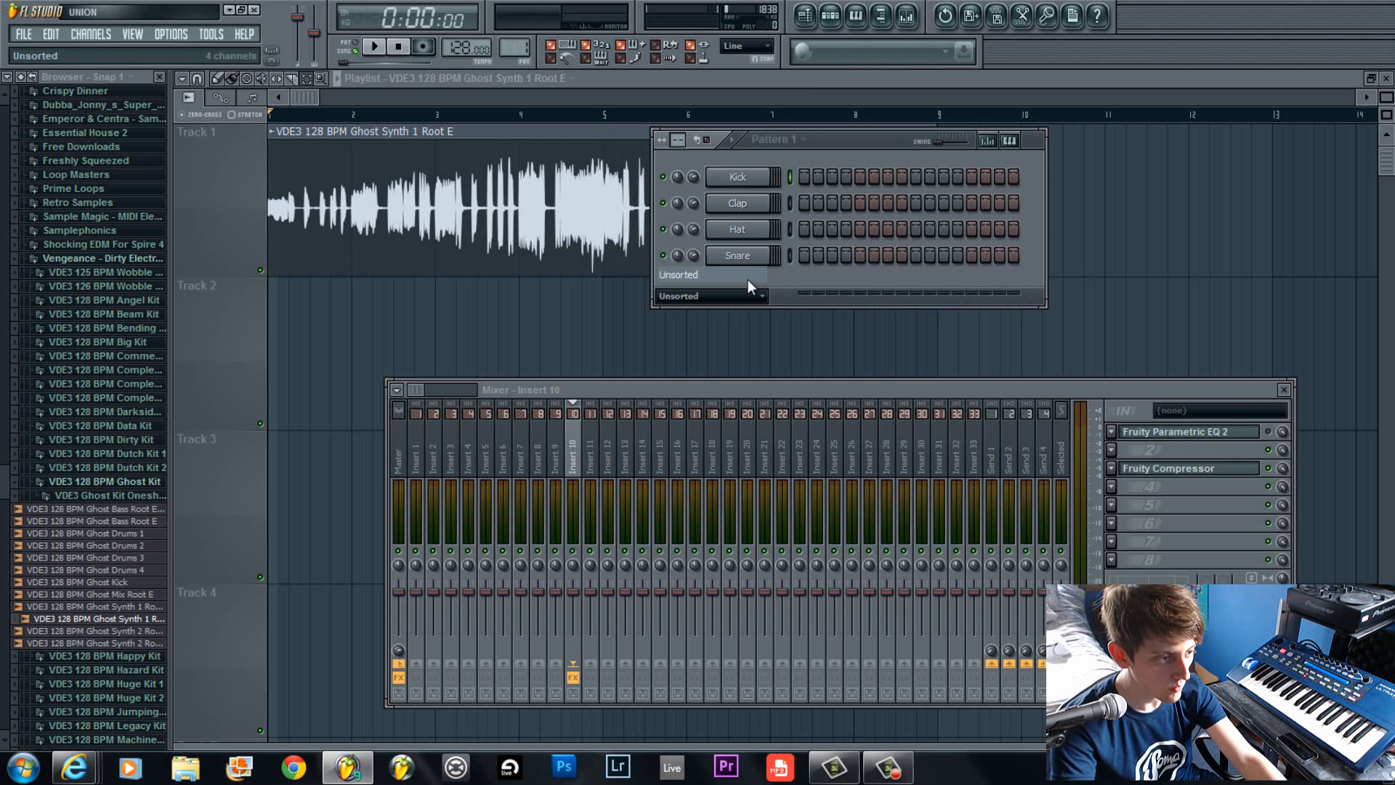
{"action": "right_click", "coordinate": [758, 174]}
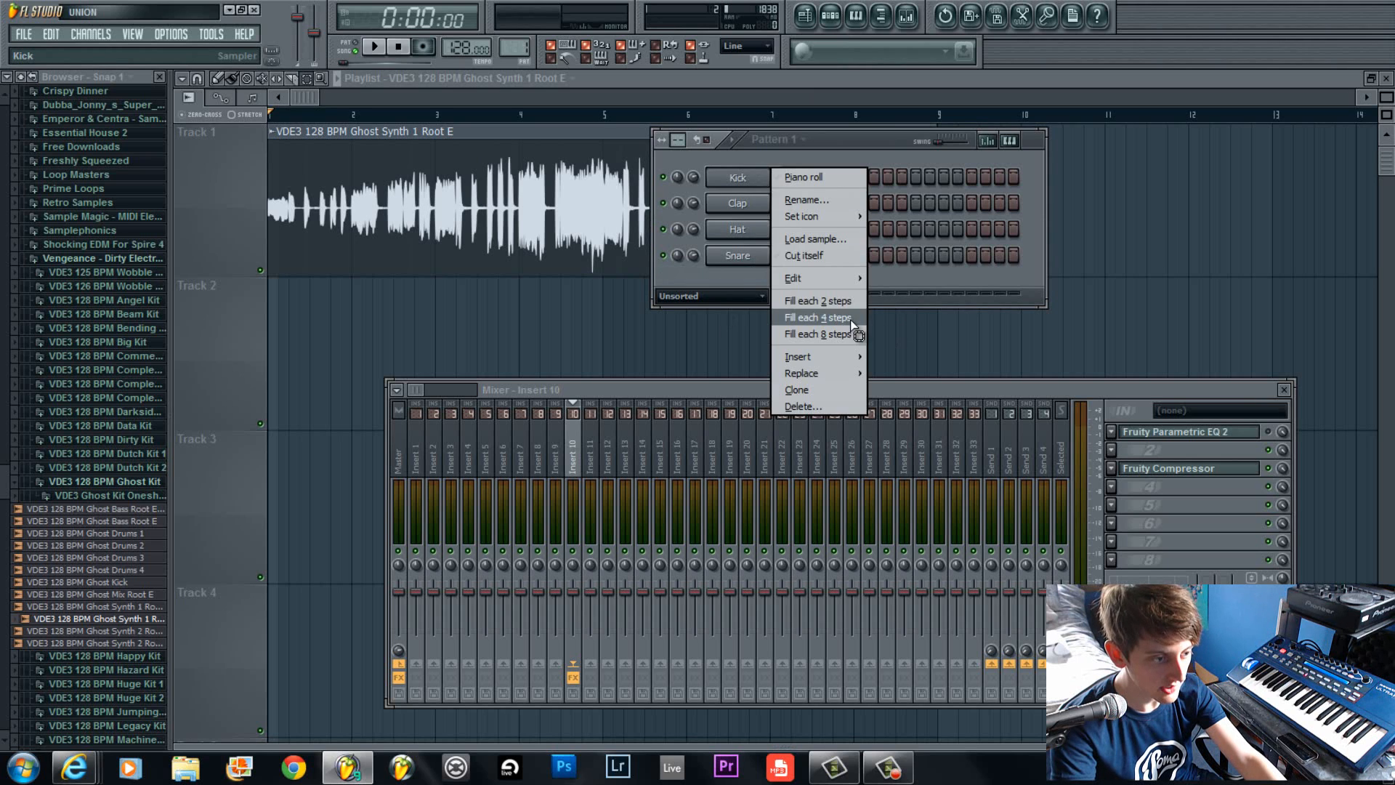
{"action": "left_click", "coordinate": [850, 320]}
{"action": "left_click_drag", "start_coordinate": [835, 145], "coordinate": [1036, 173]}
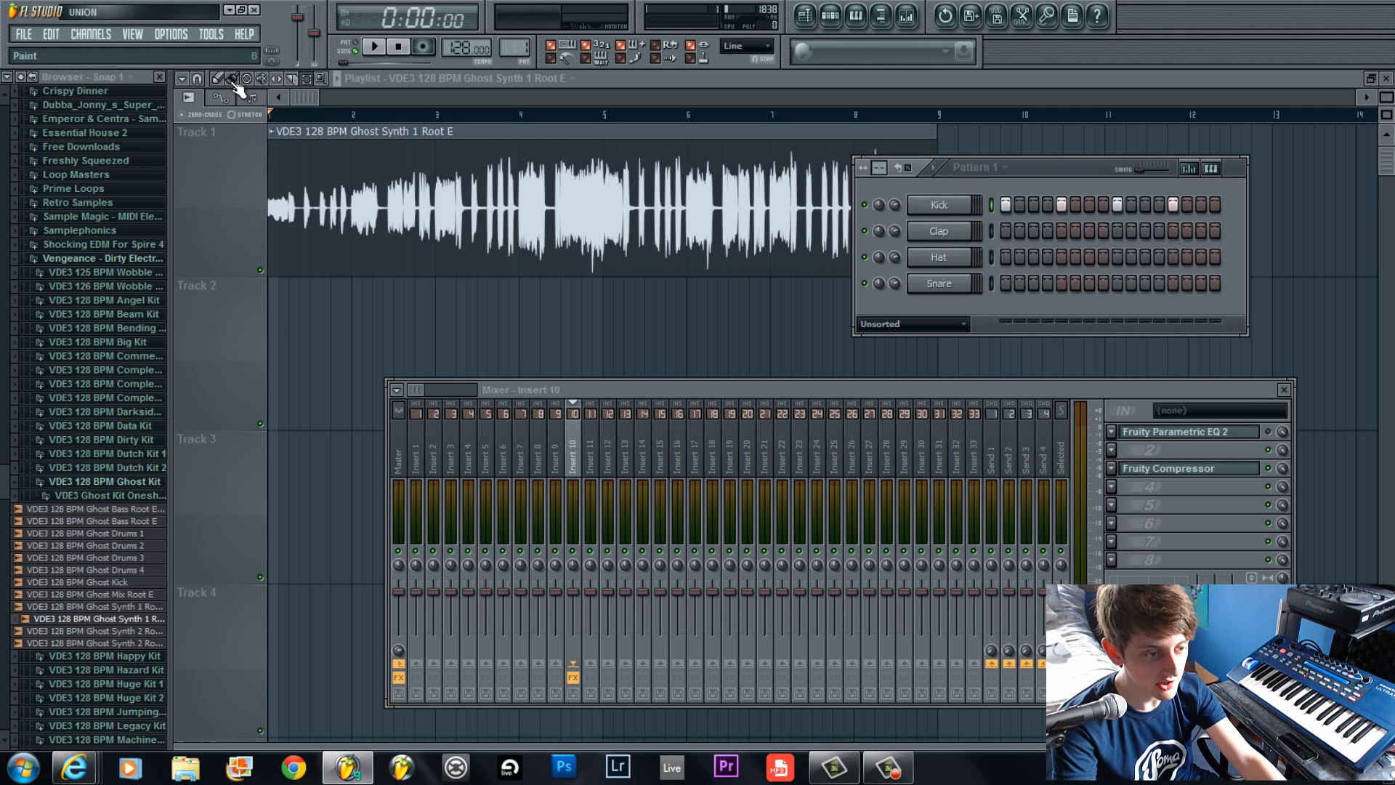
Paint Pattern 1 along playlist Track 2 beneath the synth clip, covering bars 1 to 8.
{"action": "key", "text": "F9"}
{"action": "key", "text": "F6"}
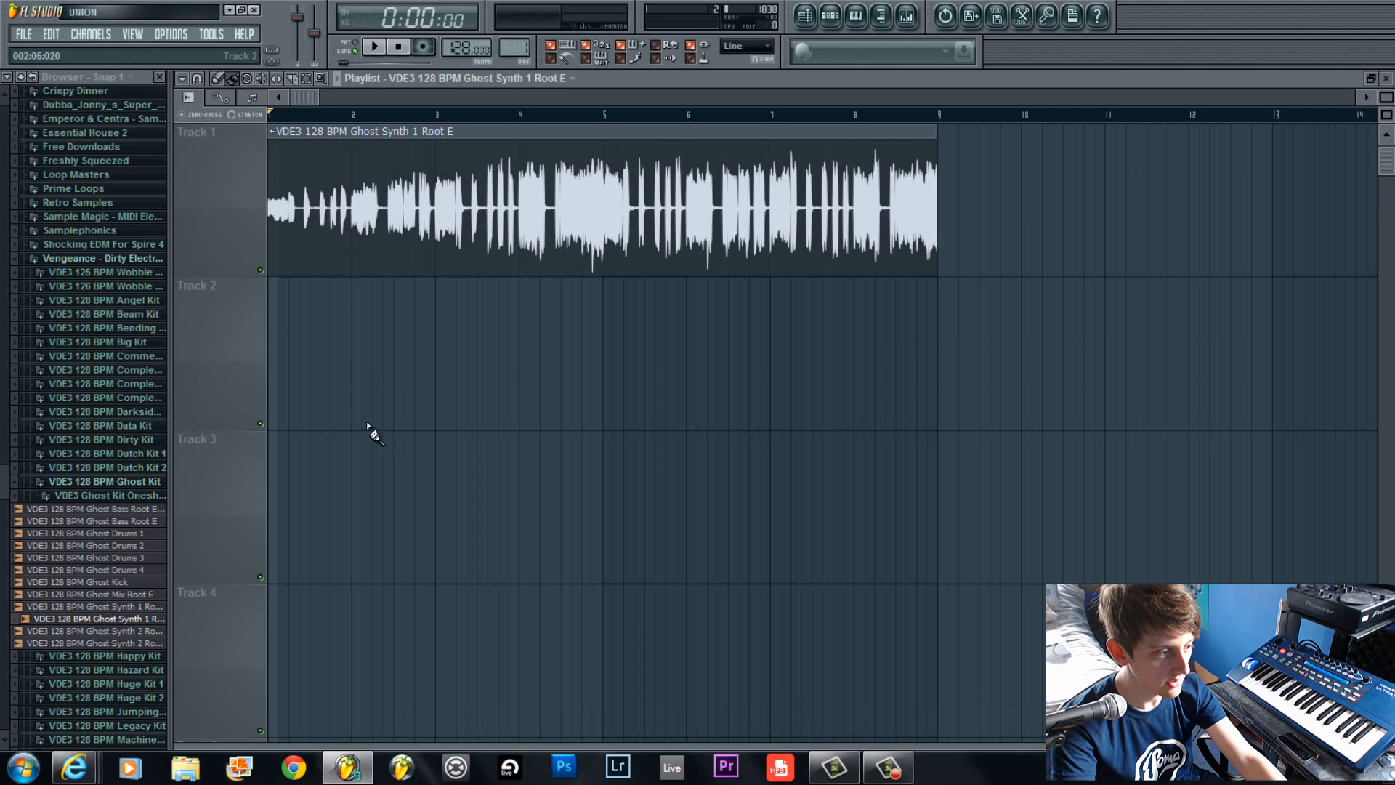
{"action": "left_click", "coordinate": [281, 374]}
{"action": "right_click", "coordinate": [423, 296]}
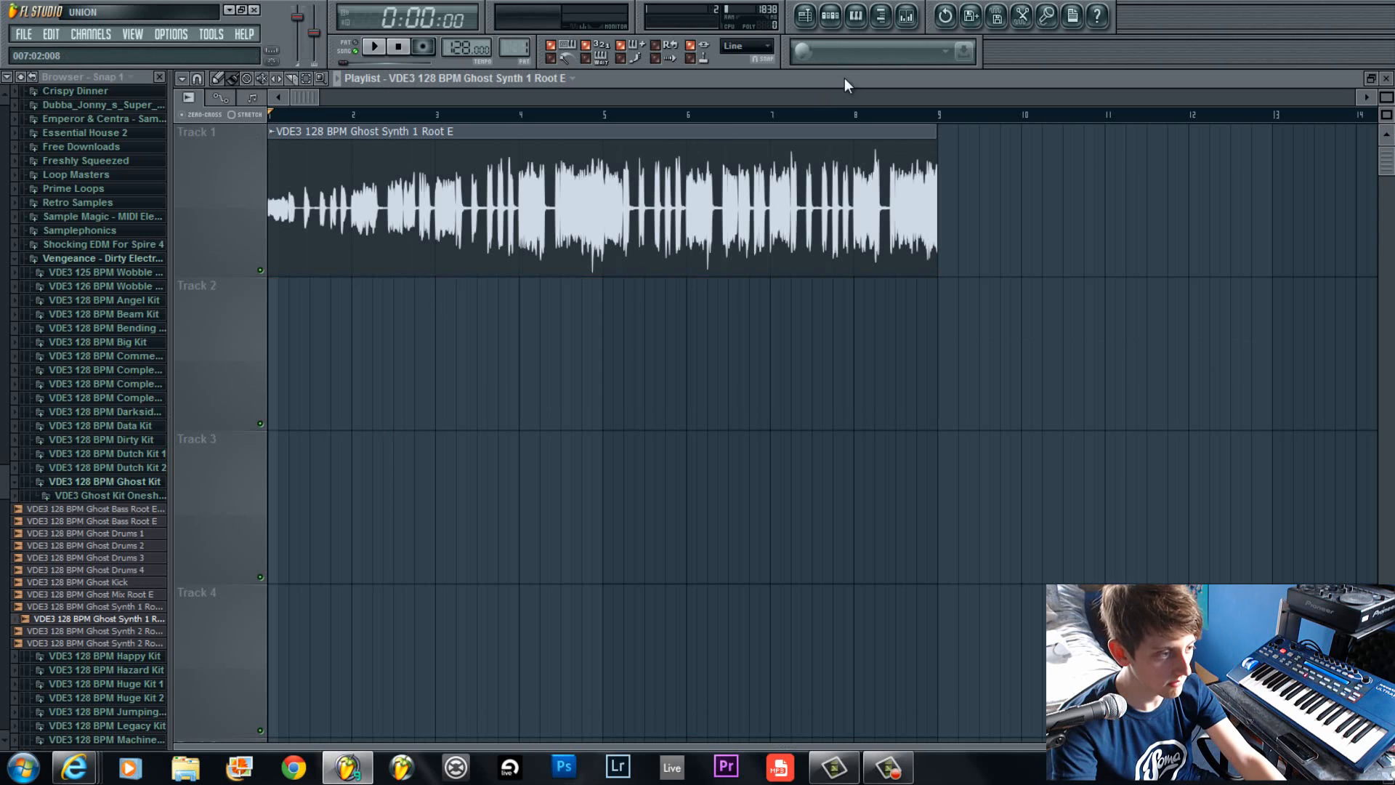
{"action": "left_click", "coordinate": [830, 16]}
{"action": "left_click", "coordinate": [253, 97]}
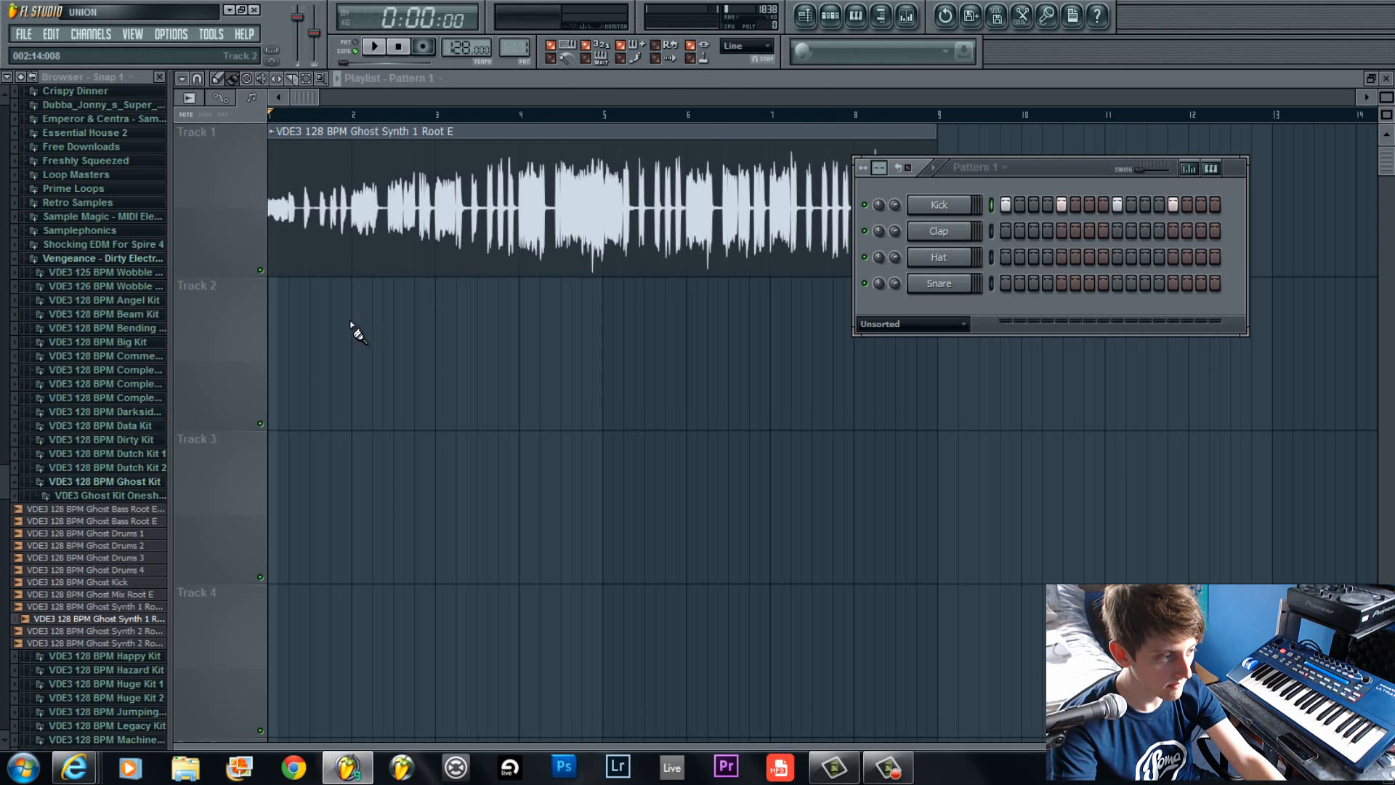
{"action": "mouse_move", "coordinate": [284, 347]}
{"action": "left_mouse_down"}
{"action": "mouse_move", "coordinate": [997, 360]}
{"action": "mouse_move", "coordinate": [969, 361]}
{"action": "left_mouse_up"}
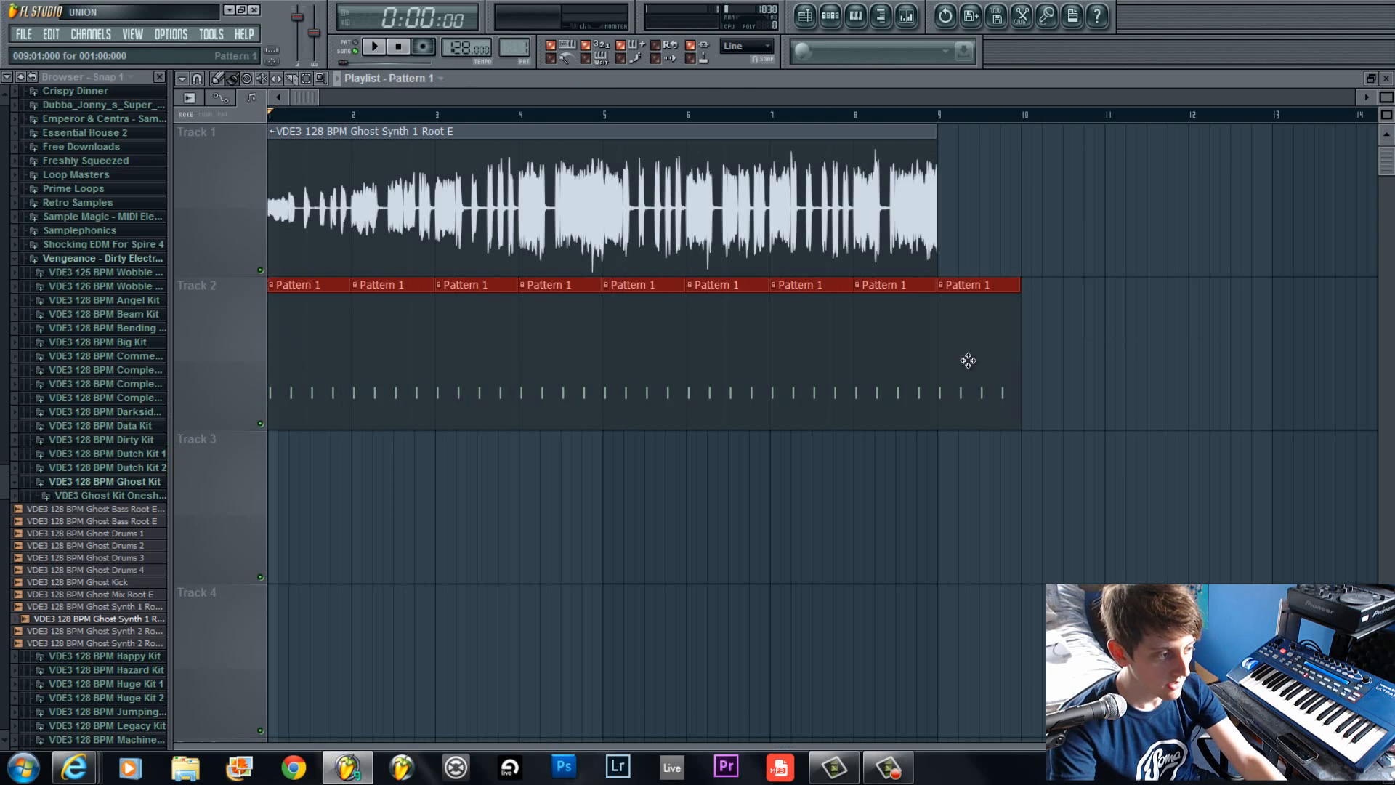
{"action": "right_click", "coordinate": [969, 362]}
Bring back the step sequencer, listen briefly to the synth loop together with the kick pattern, and stop playback.
{"action": "left_click", "coordinate": [830, 15]}
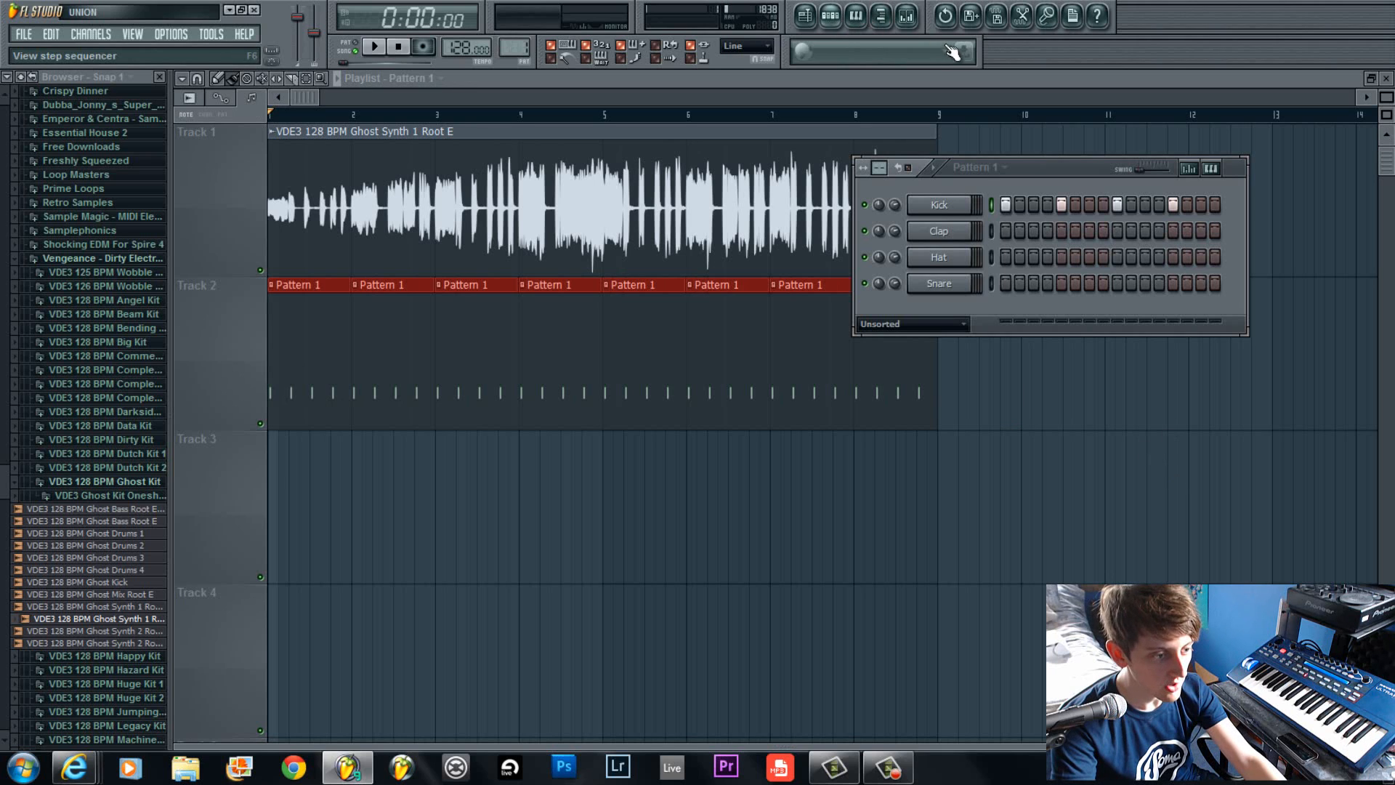
{"action": "right_click", "coordinate": [973, 200]}
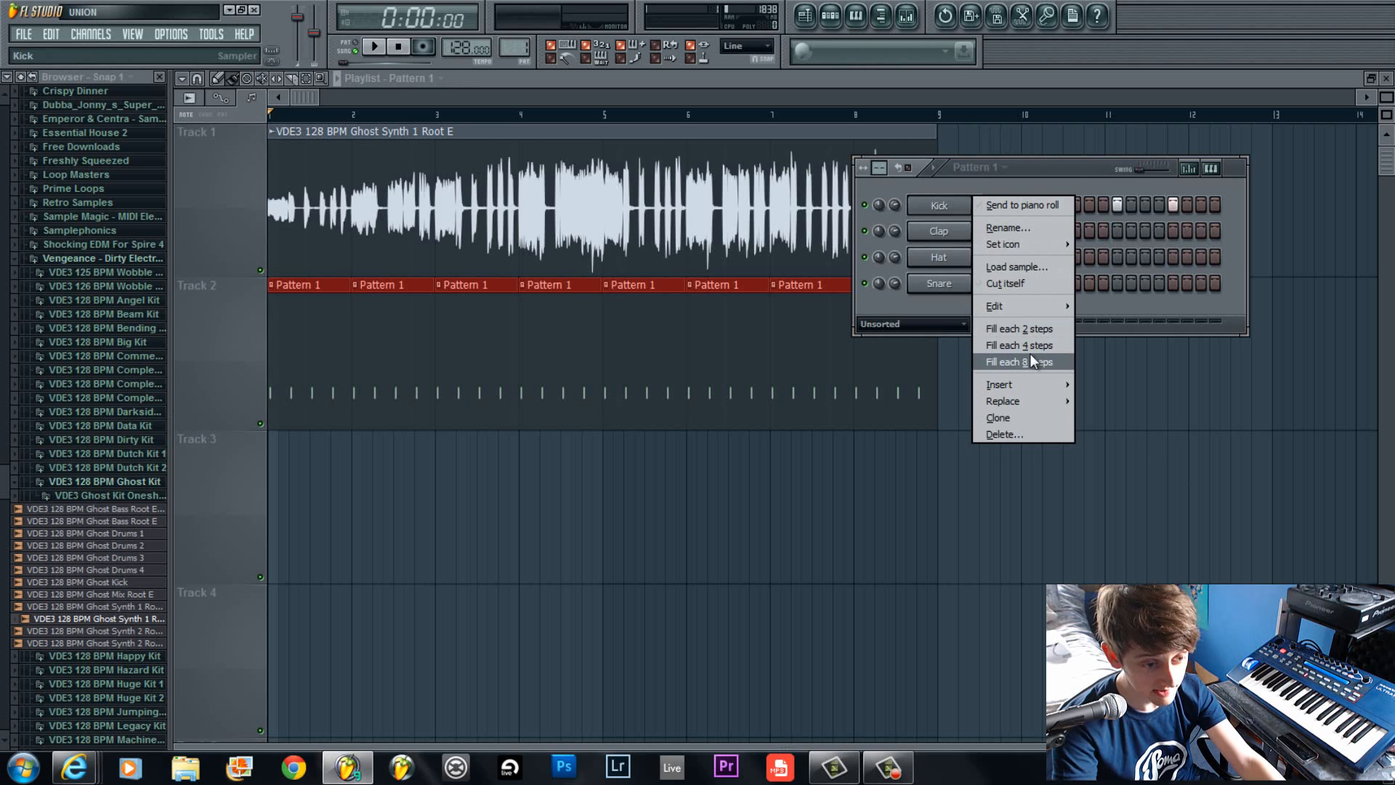
{"action": "left_click", "coordinate": [1099, 173]}
{"action": "key", "text": "space"}
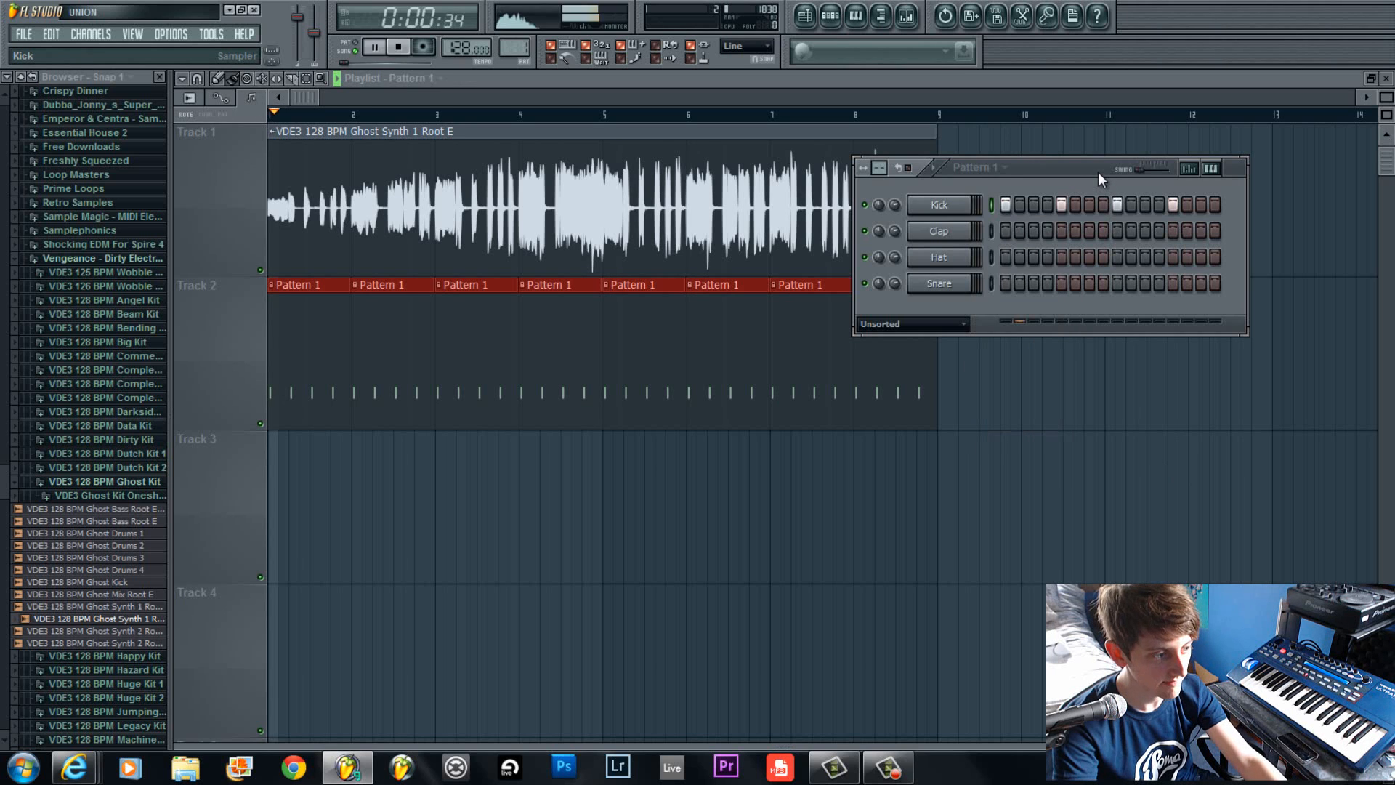
{"action": "key", "text": "space"}
Load Fruity Limiter in effect slot 4 of Insert 10 and switch it to compressor (COMP) mode.
{"action": "left_click", "coordinate": [914, 13]}
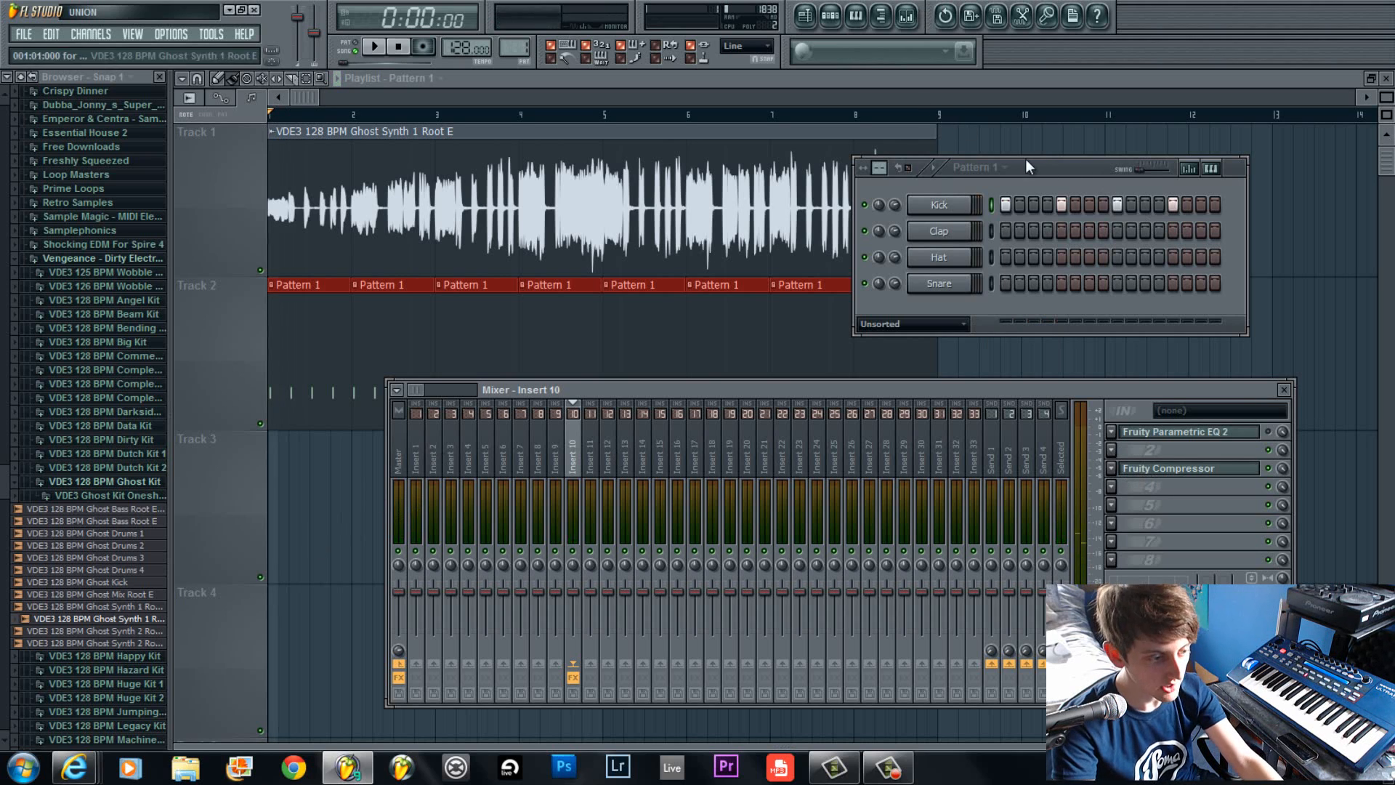
{"action": "left_click", "coordinate": [1121, 485]}
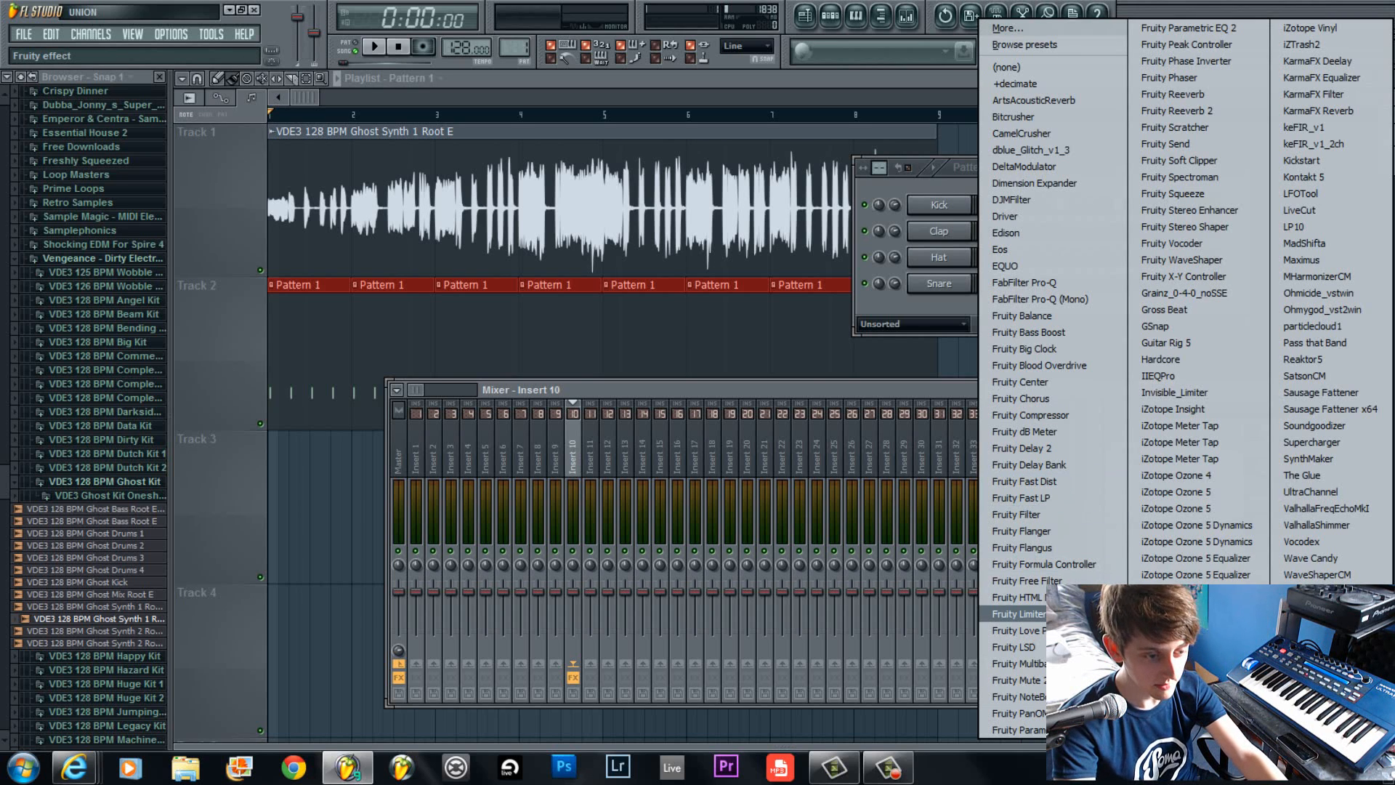
{"action": "left_click", "coordinate": [1018, 614]}
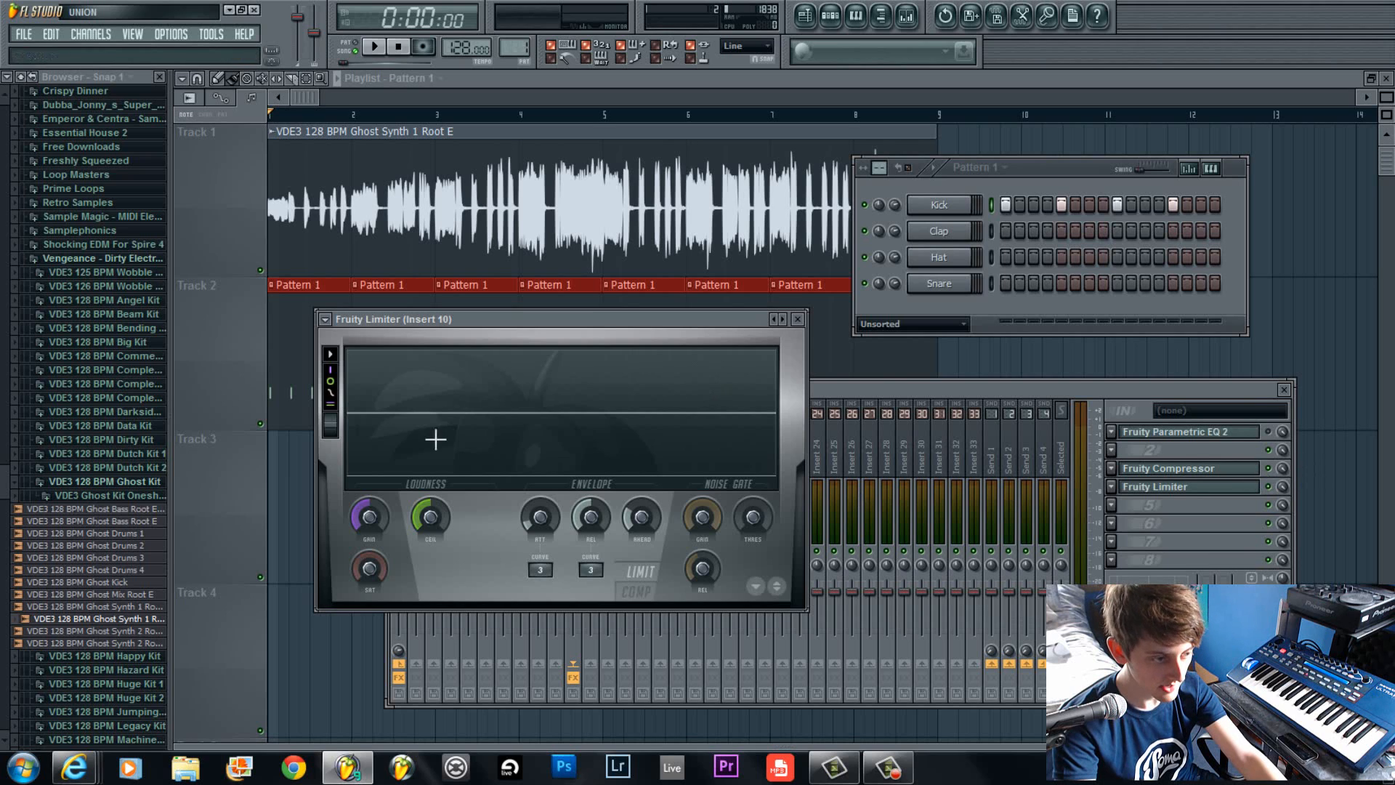
{"action": "left_click", "coordinate": [640, 591]}
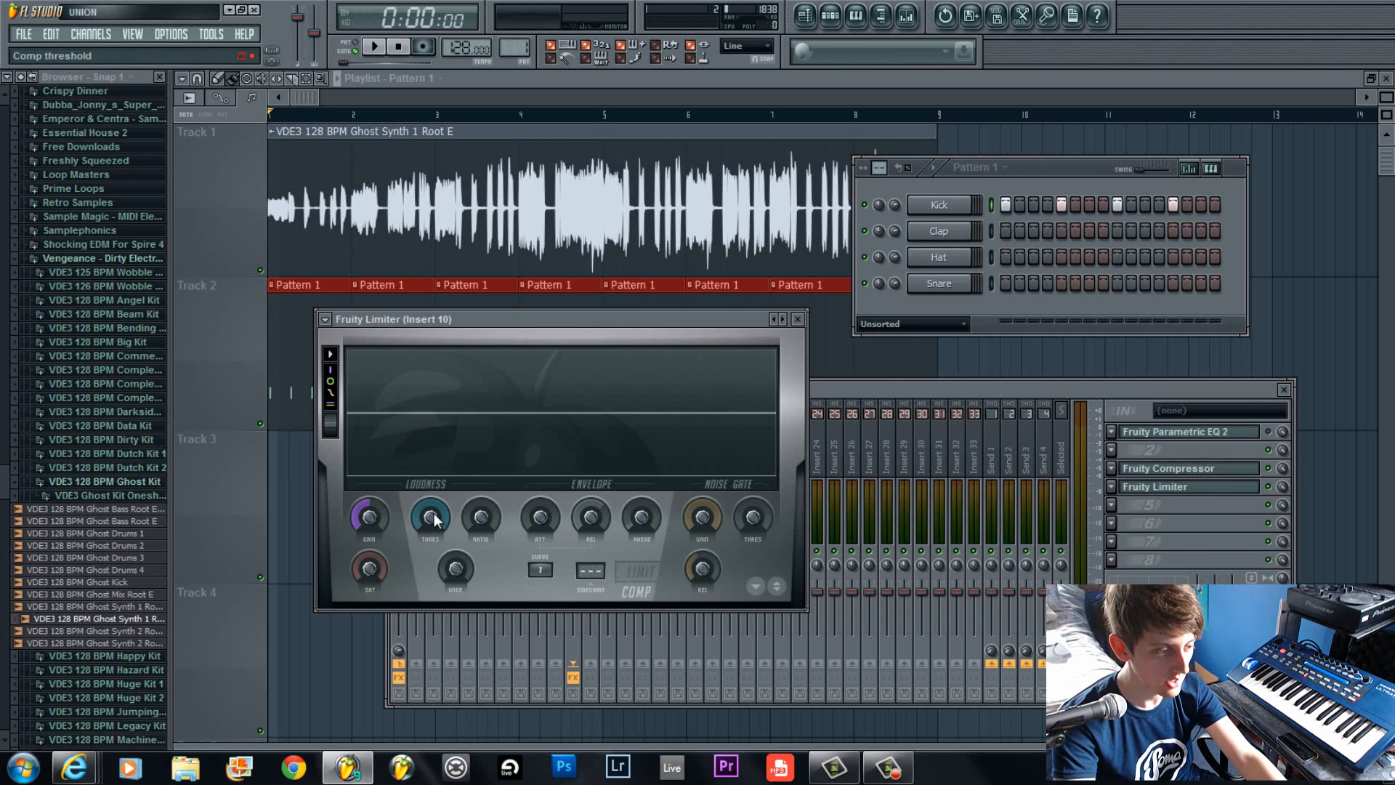
{"action": "left_click_drag", "start_coordinate": [517, 323], "coordinate": [955, 402]}
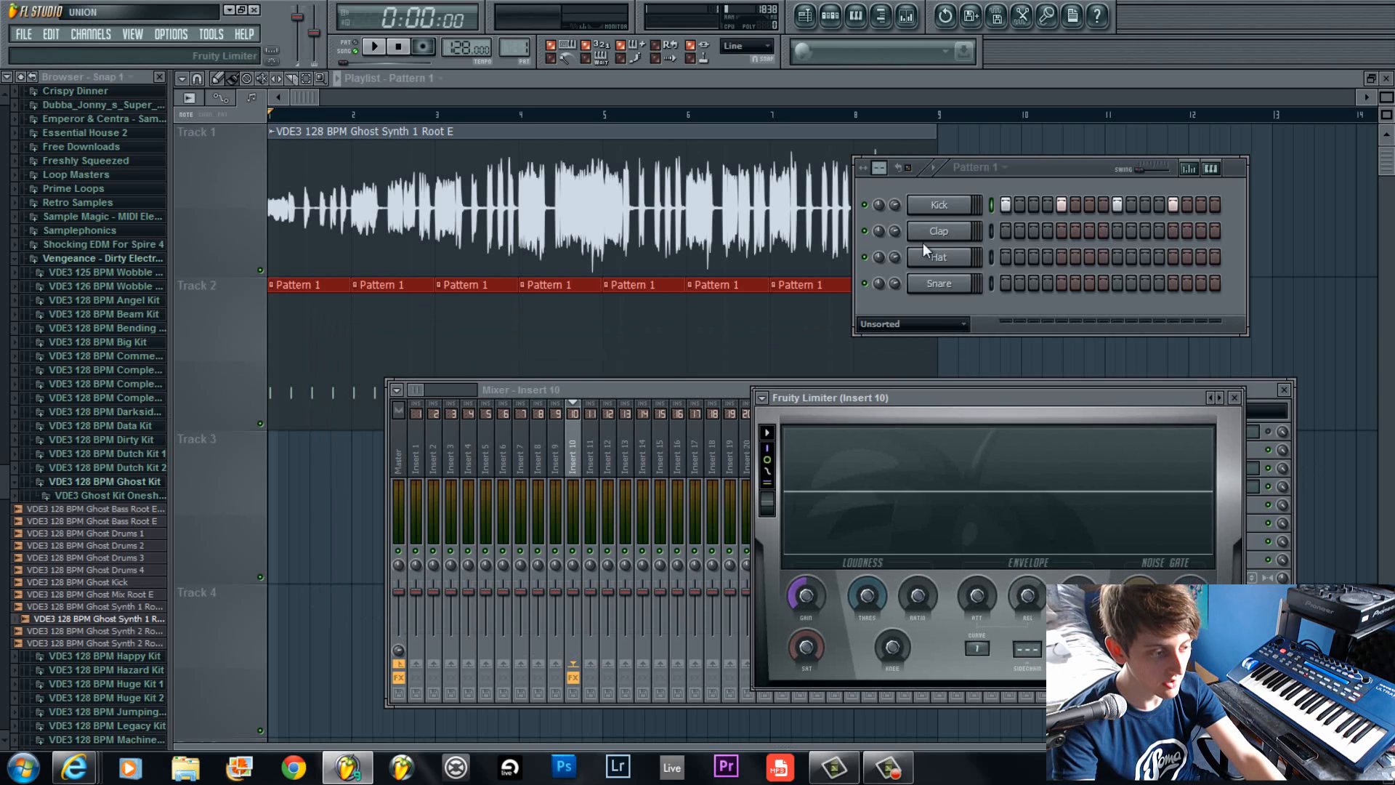
{"action": "left_click_drag", "start_coordinate": [923, 243], "coordinate": [880, 223]}
Lower the limiter's compression threshold slightly, listen briefly to the loop, and stop playback.
{"action": "left_click_drag", "start_coordinate": [796, 417], "coordinate": [792, 443]}
{"action": "key", "text": "space"}
{"action": "key", "text": "space"}
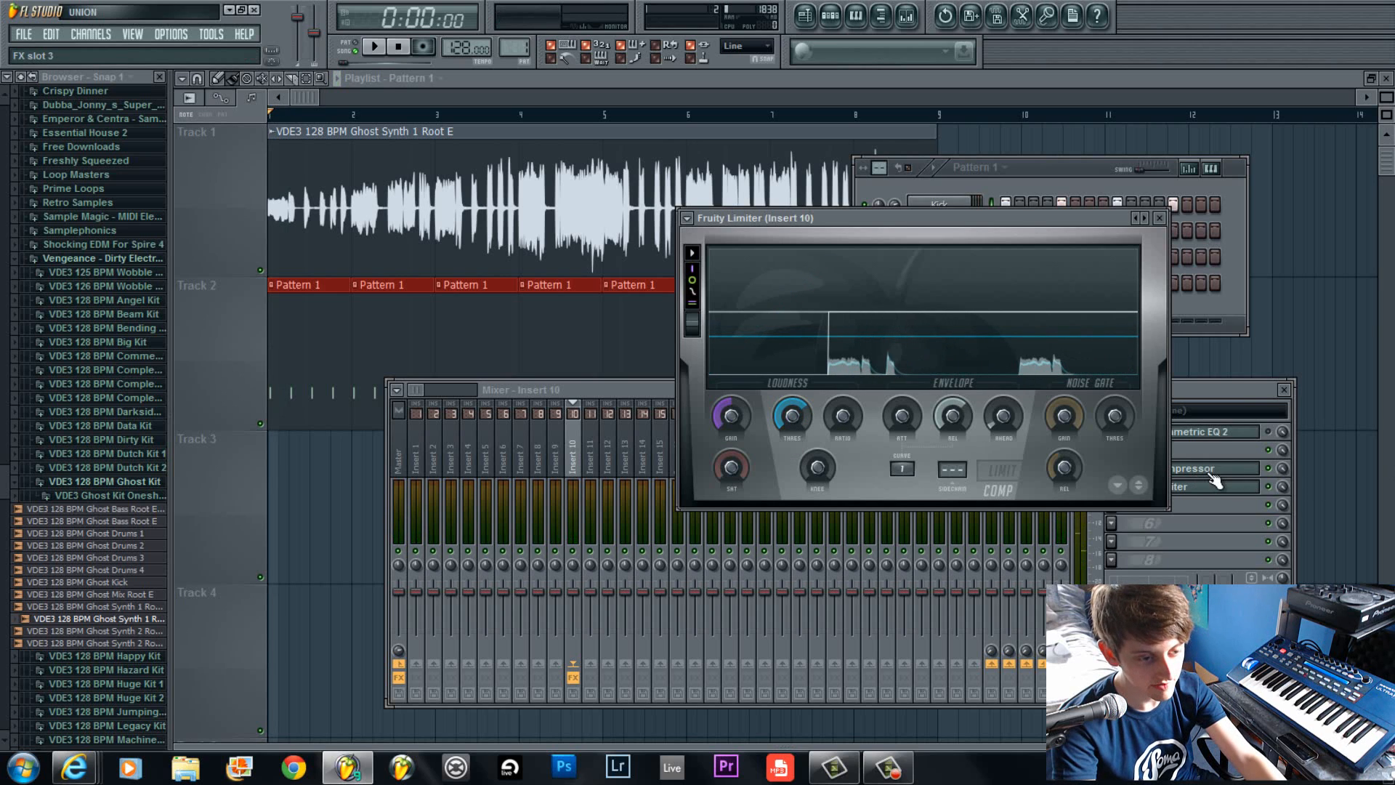
{"action": "left_click", "coordinate": [1213, 472]}
{"action": "left_click", "coordinate": [1212, 472]}
{"action": "left_click", "coordinate": [1213, 473]}
{"action": "left_click", "coordinate": [1212, 472]}
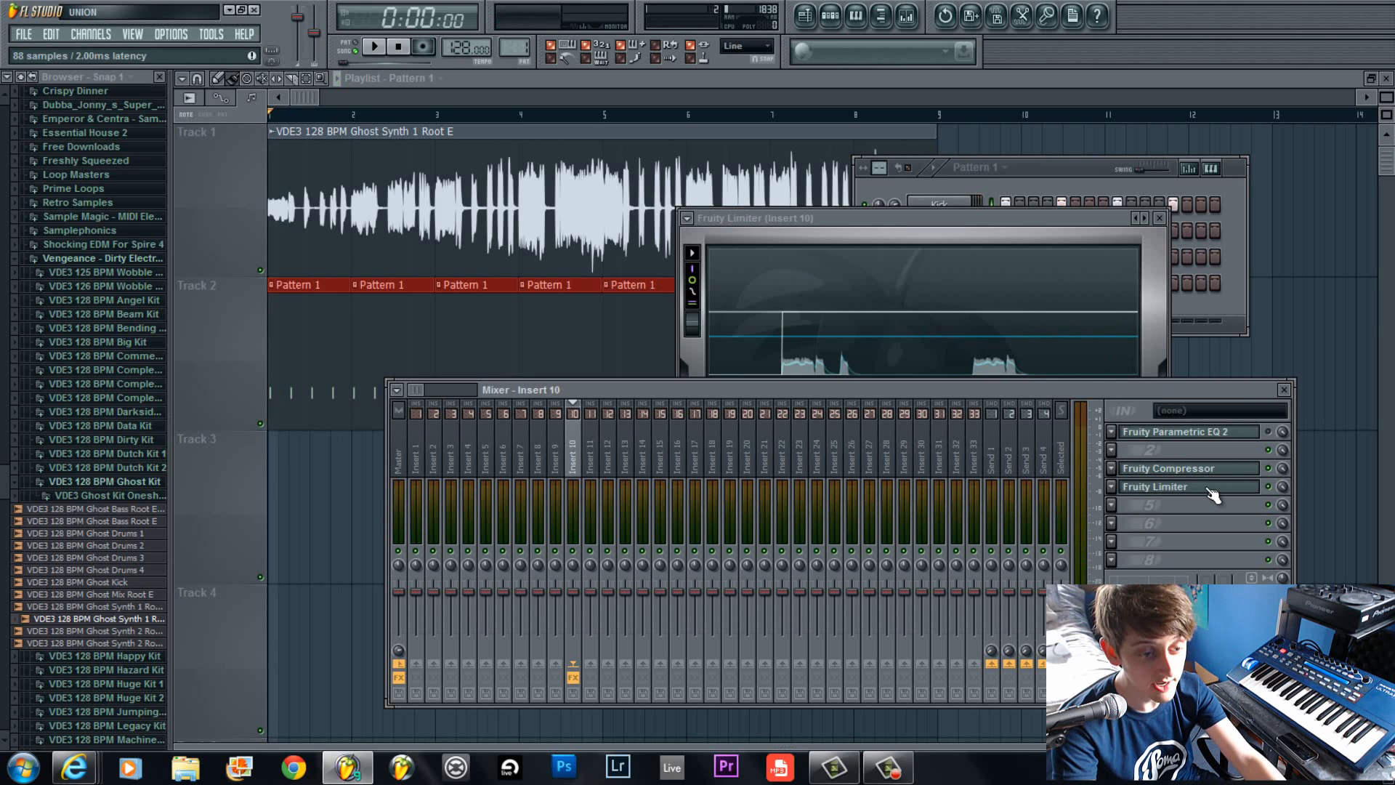
{"action": "left_click", "coordinate": [1210, 487]}
{"action": "left_click", "coordinate": [1210, 487]}
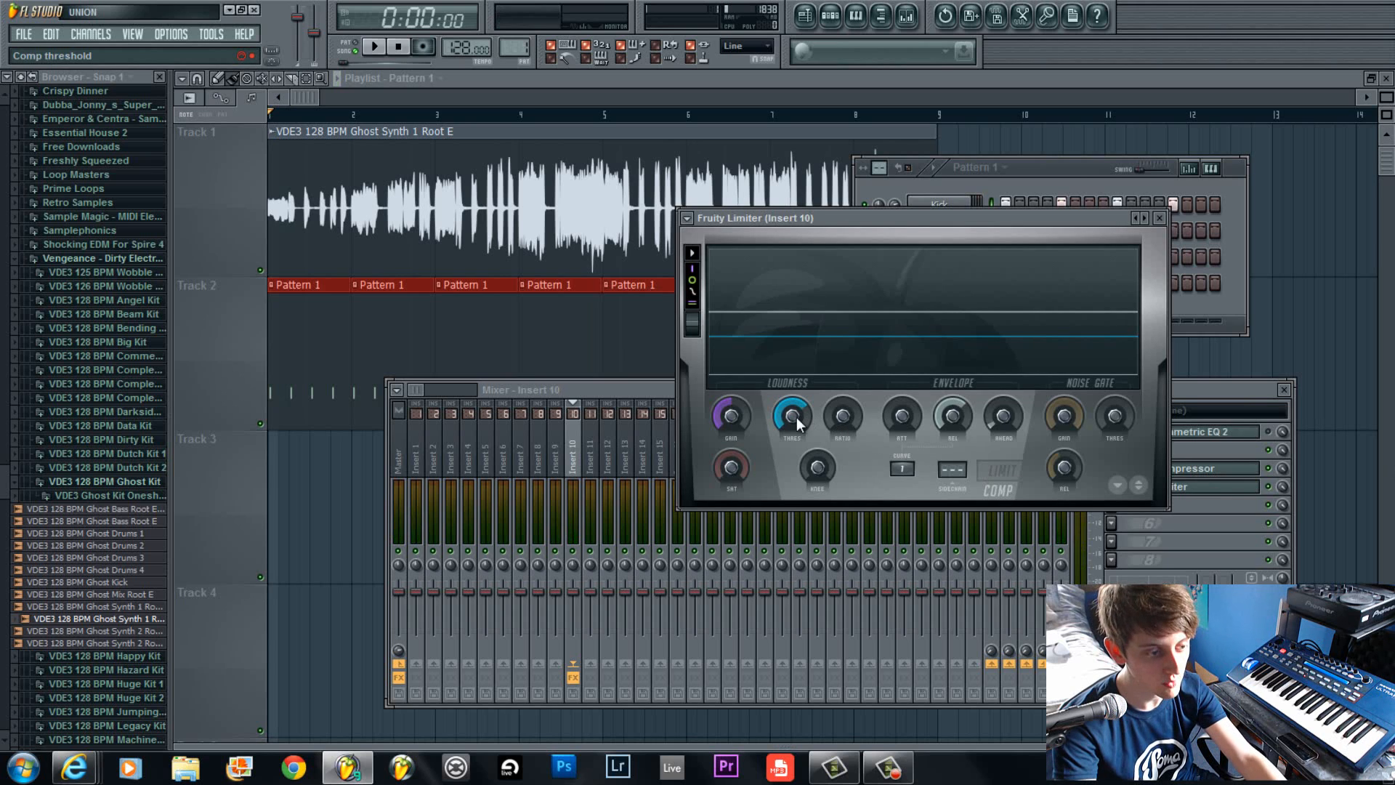
Raise the limiter's compression ratio and lower its threshold to -43.6 dB while listening to the synth and kick.
{"action": "key", "text": "space"}
{"action": "left_click_drag", "start_coordinate": [792, 444], "coordinate": [777, 532]}
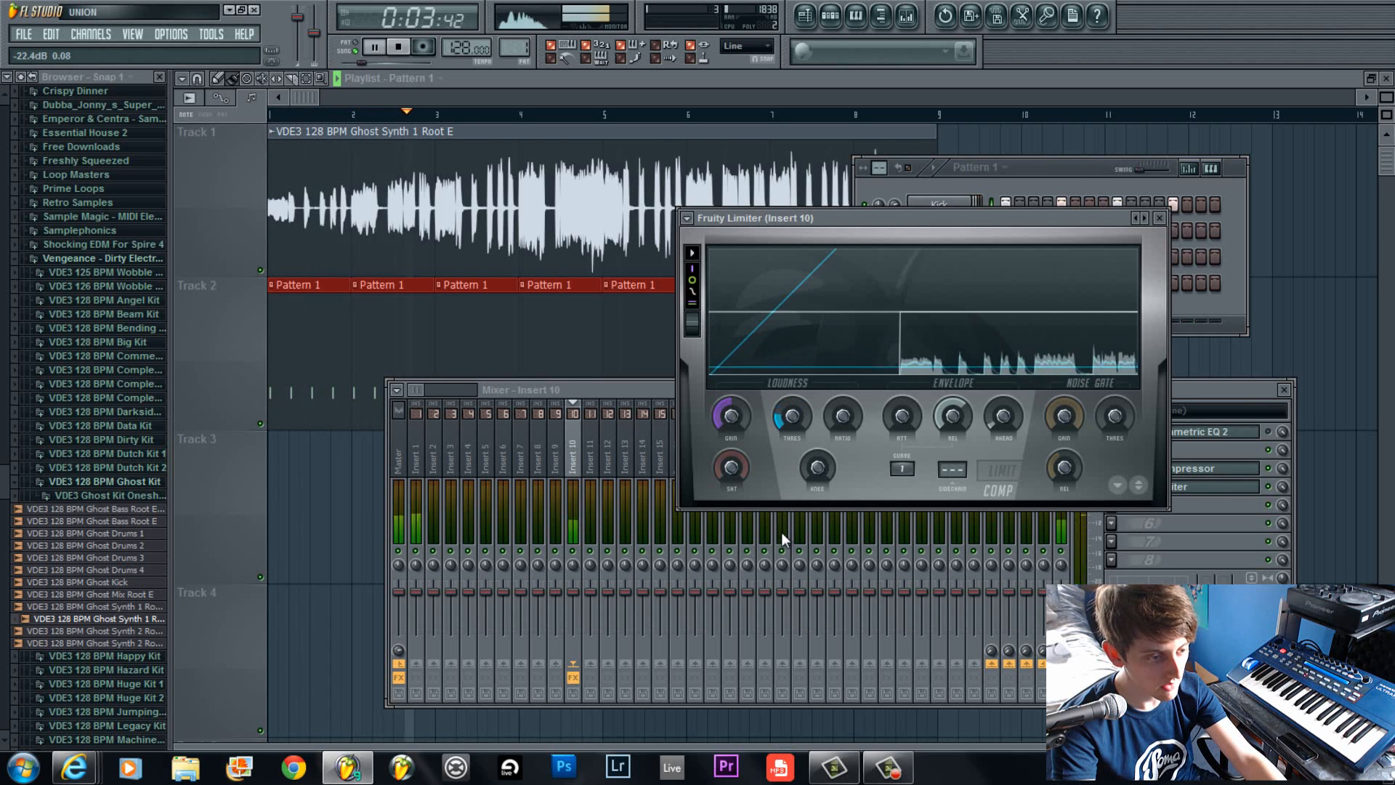
{"action": "key", "text": "space"}
{"action": "left_click_drag", "start_coordinate": [841, 418], "coordinate": [856, 313]}
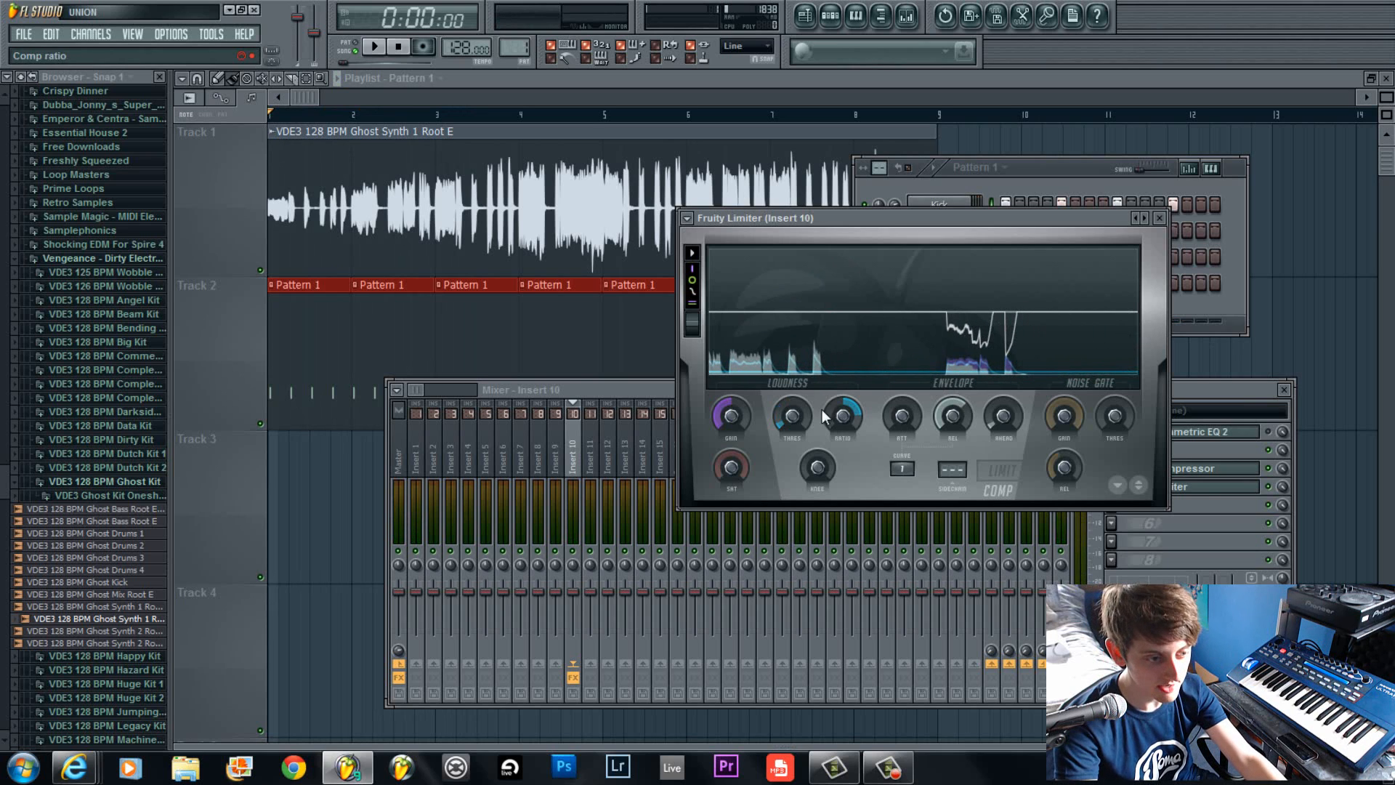
{"action": "key", "text": "space"}
{"action": "mouse_move", "coordinate": [795, 417]}
{"action": "left_mouse_down"}
{"action": "mouse_move", "coordinate": [791, 433]}
{"action": "mouse_move", "coordinate": [783, 187]}
{"action": "mouse_move", "coordinate": [806, 423]}
{"action": "left_mouse_up"}
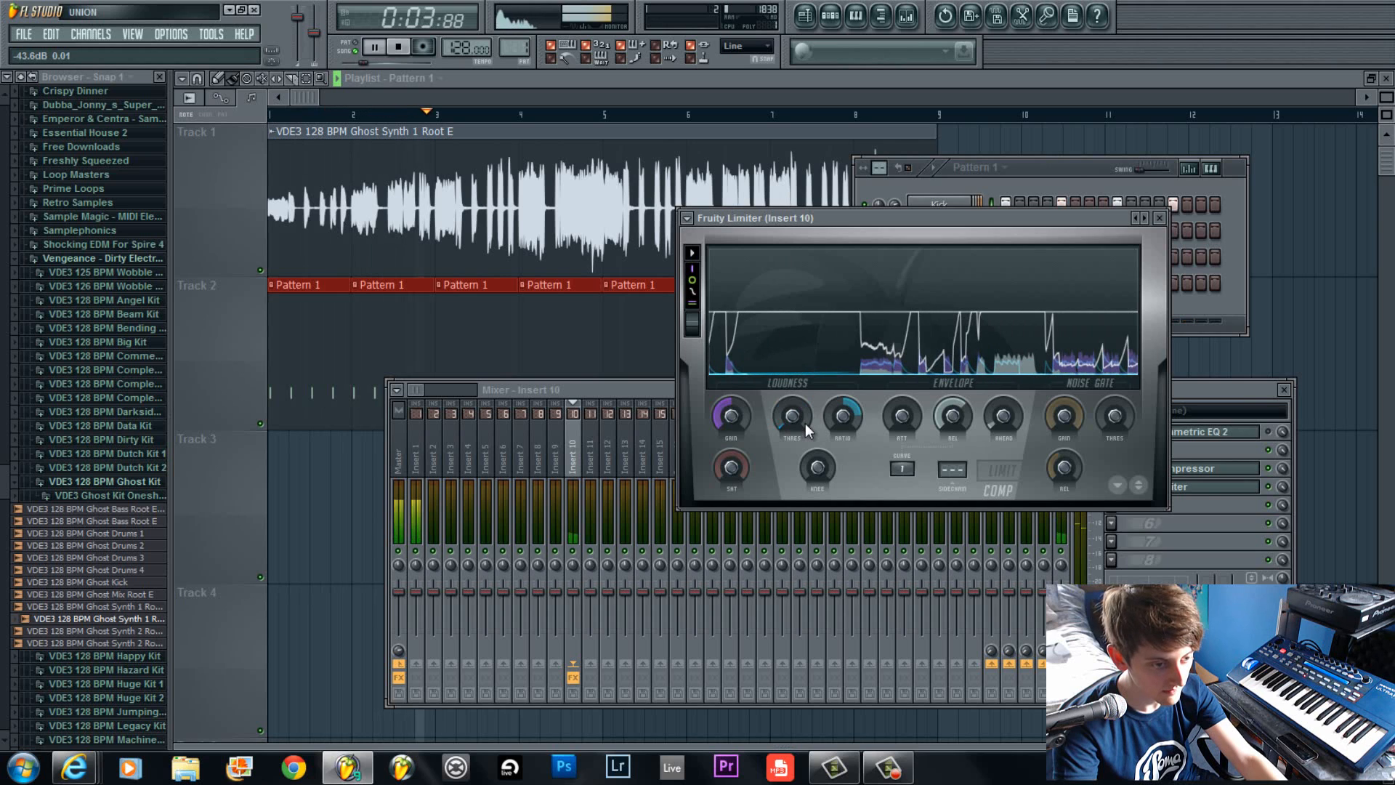
Raise the limiter's compression threshold while listening to the loop, stop playback, and try out a 19% knee.
{"action": "mouse_move", "coordinate": [805, 423]}
{"action": "left_mouse_down"}
{"action": "mouse_move", "coordinate": [795, 369]}
{"action": "mouse_move", "coordinate": [795, 406]}
{"action": "left_mouse_up"}
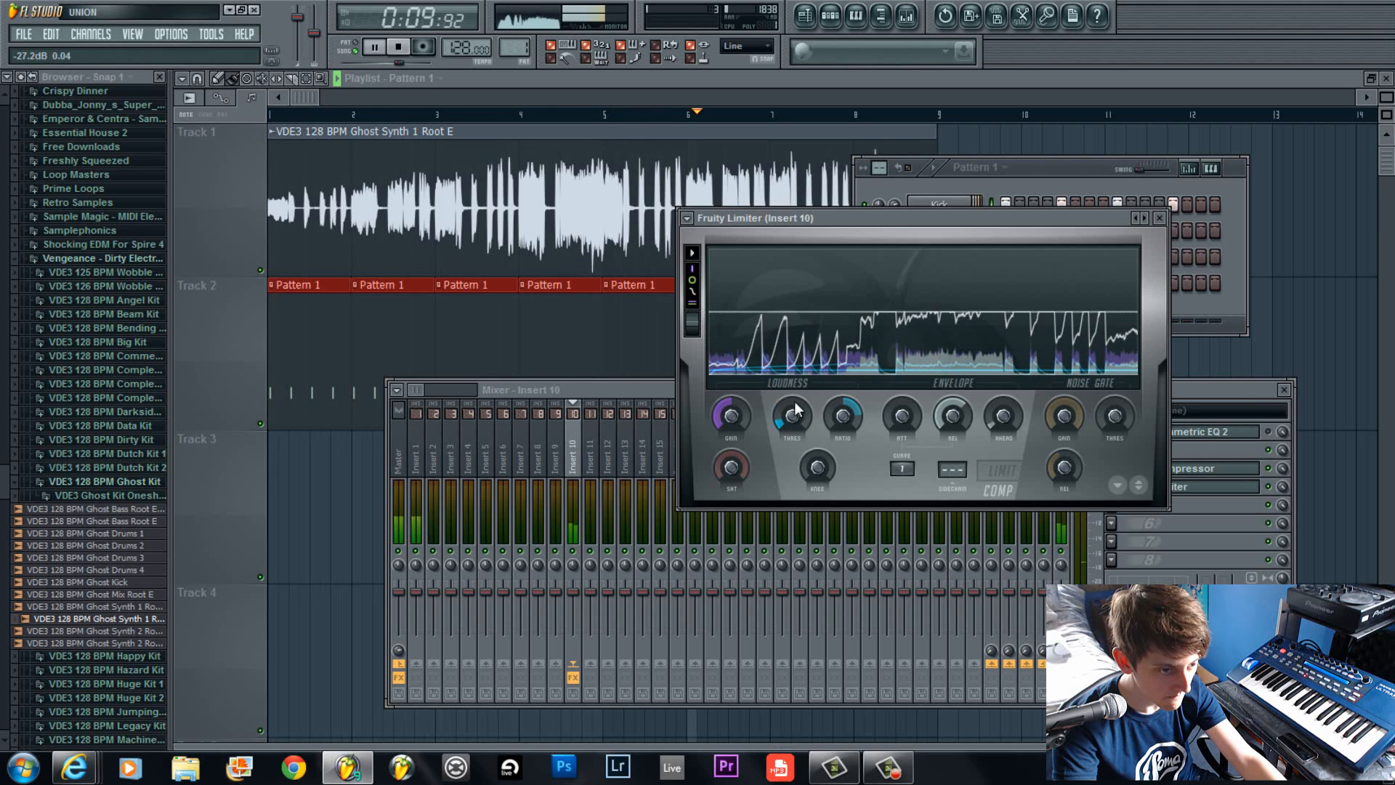
{"action": "key", "text": "space"}
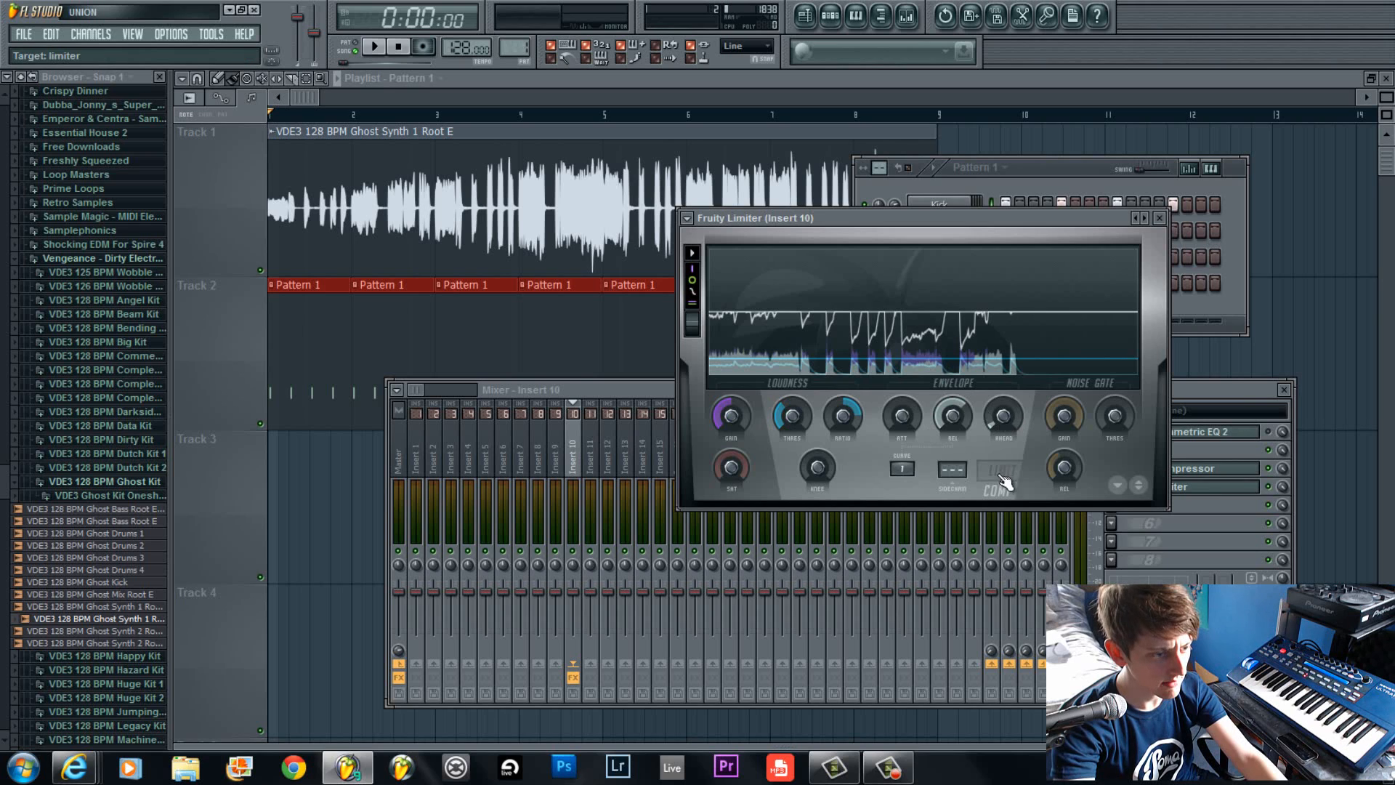
{"action": "mouse_move", "coordinate": [1012, 403]}
{"action": "left_mouse_down"}
{"action": "mouse_move", "coordinate": [1010, 425]}
{"action": "mouse_move", "coordinate": [1010, 406]}
{"action": "left_mouse_up"}
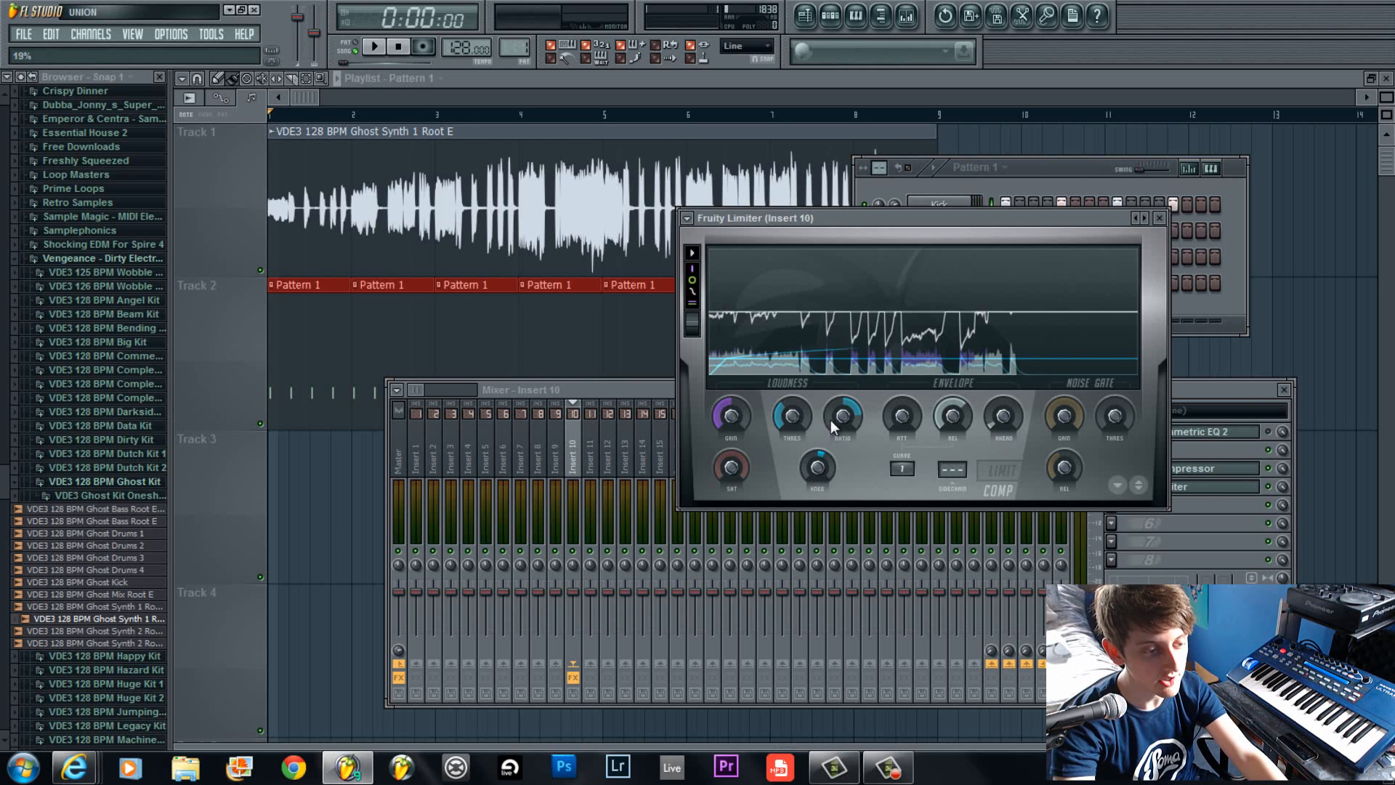
{"action": "left_click_drag", "start_coordinate": [883, 298], "coordinate": [878, 490]}
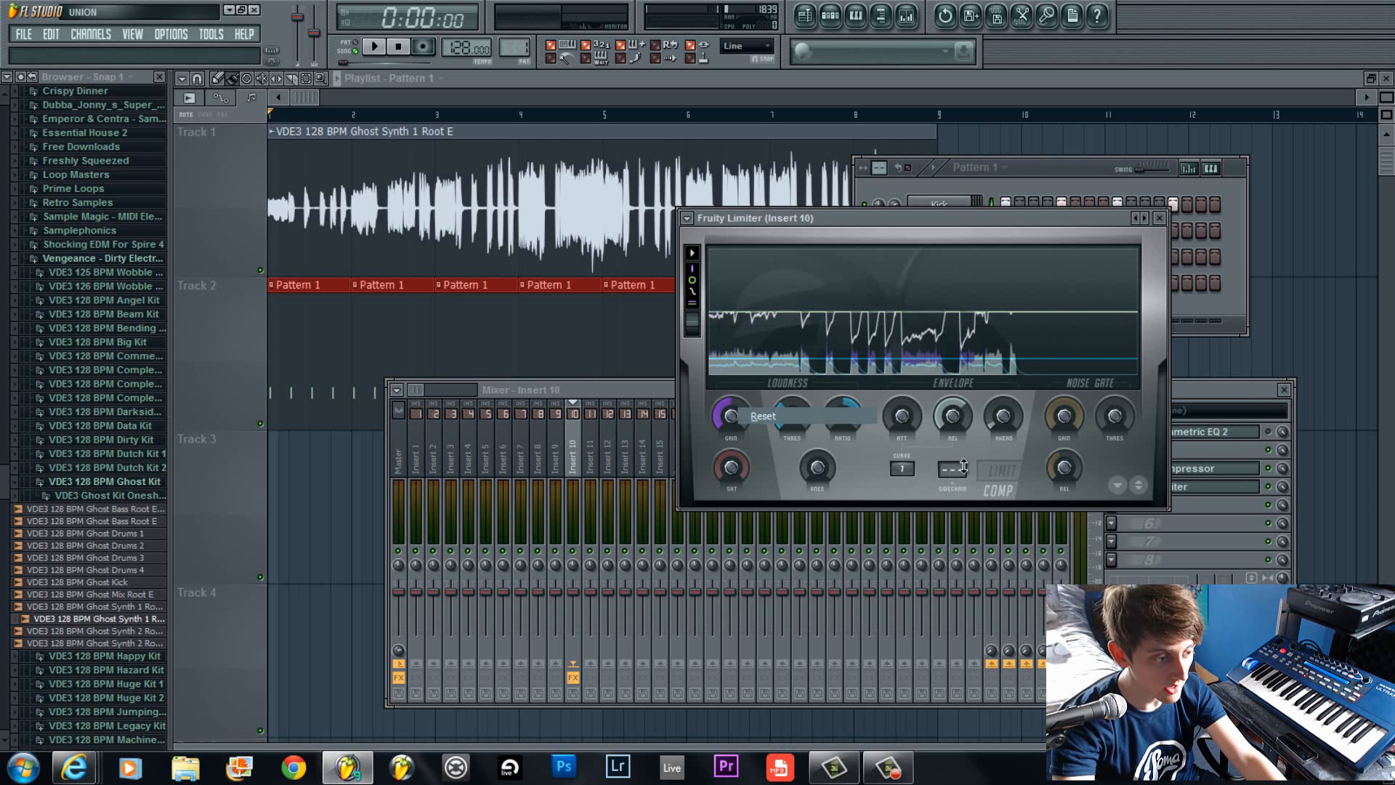
Sidechain mixer track Insert 1 to Insert 10 and try raising its send level to 125%.
{"action": "left_click", "coordinate": [545, 384]}
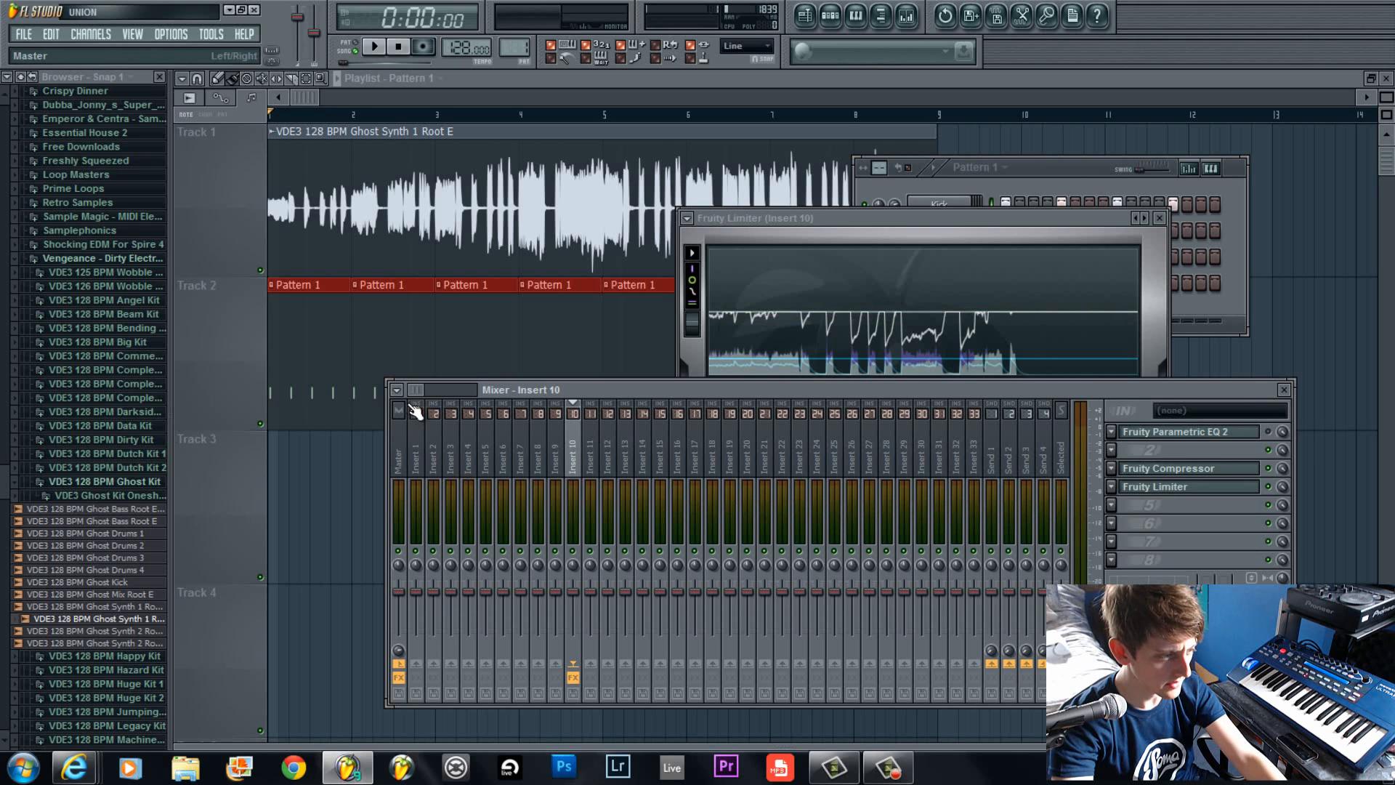
{"action": "left_click", "coordinate": [420, 458]}
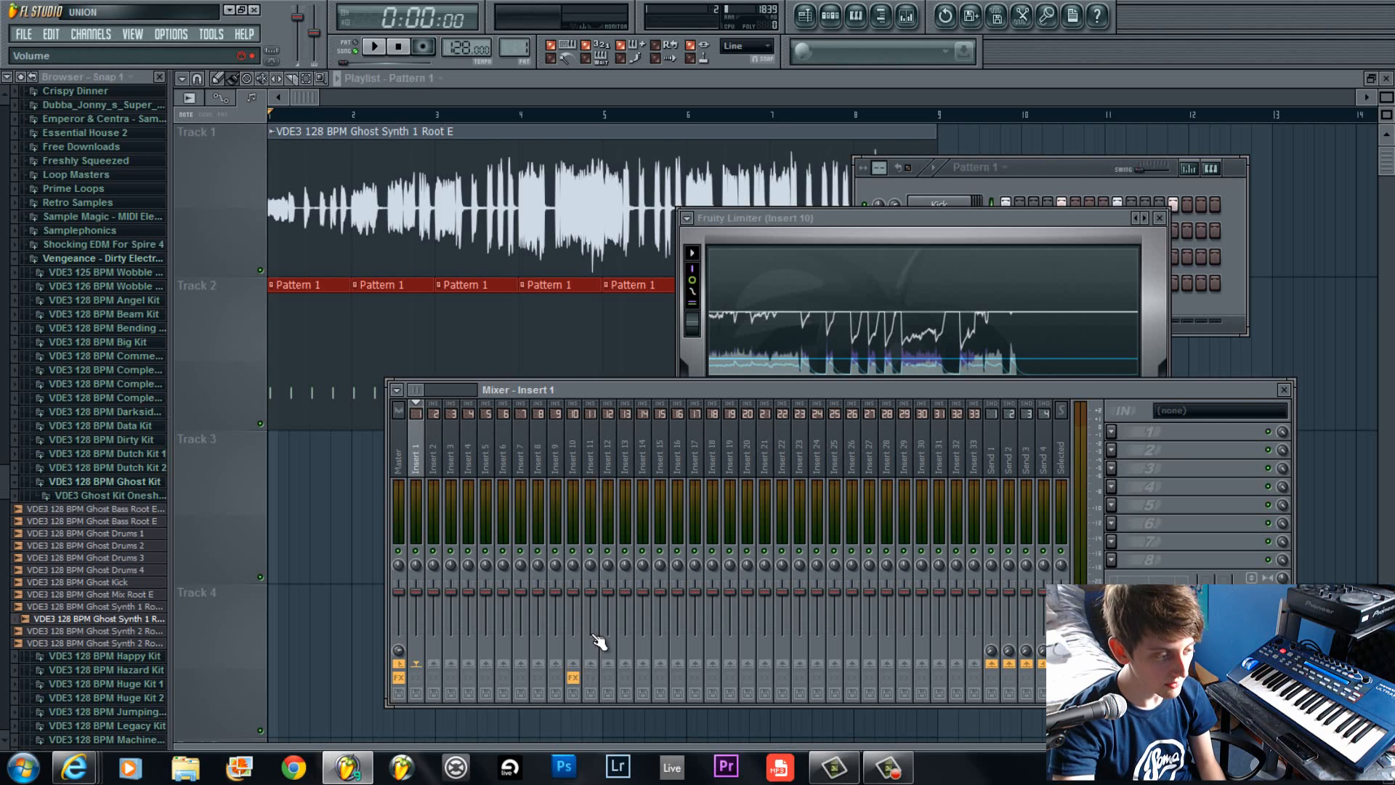
{"action": "right_click", "coordinate": [571, 663]}
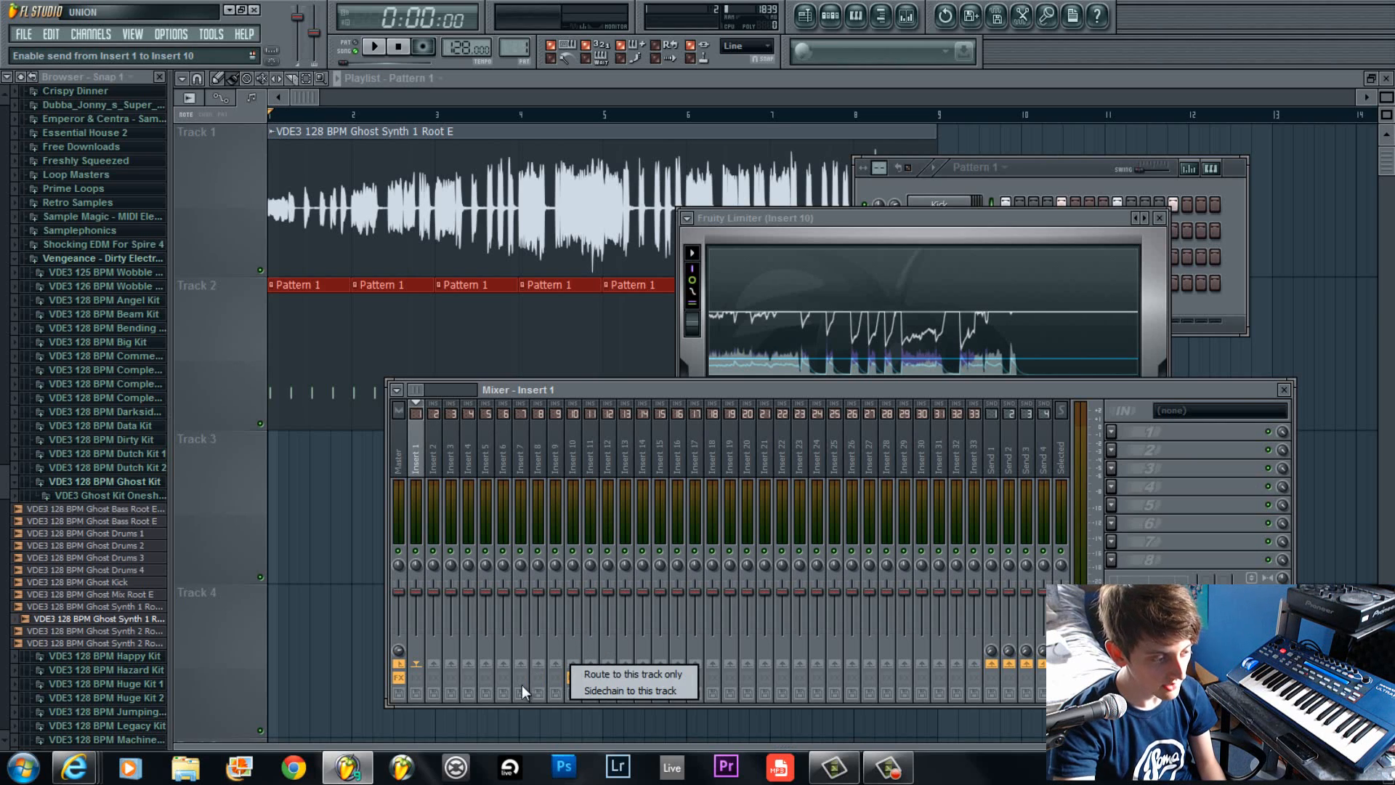
{"action": "left_click", "coordinate": [646, 692]}
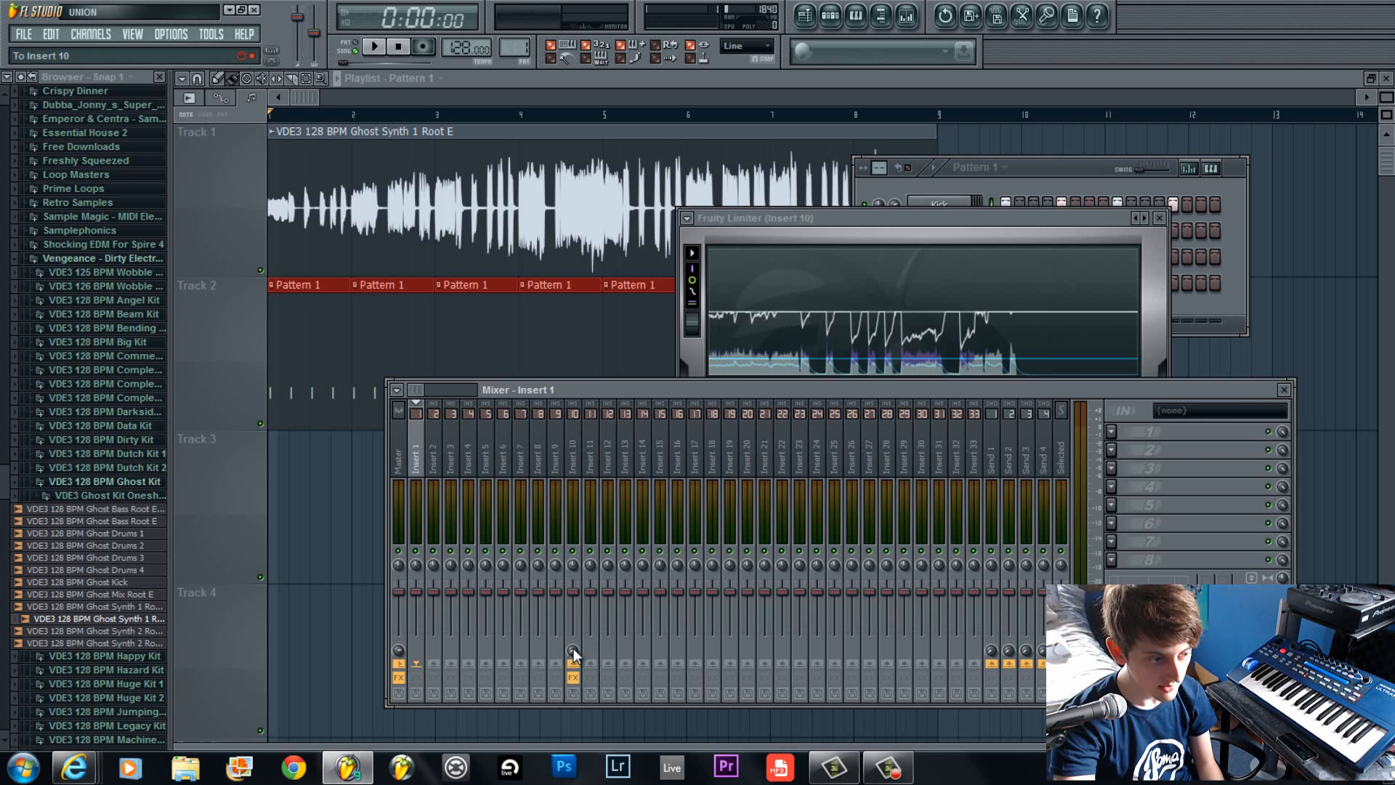
{"action": "left_click_drag", "start_coordinate": [573, 648], "coordinate": [595, 429]}
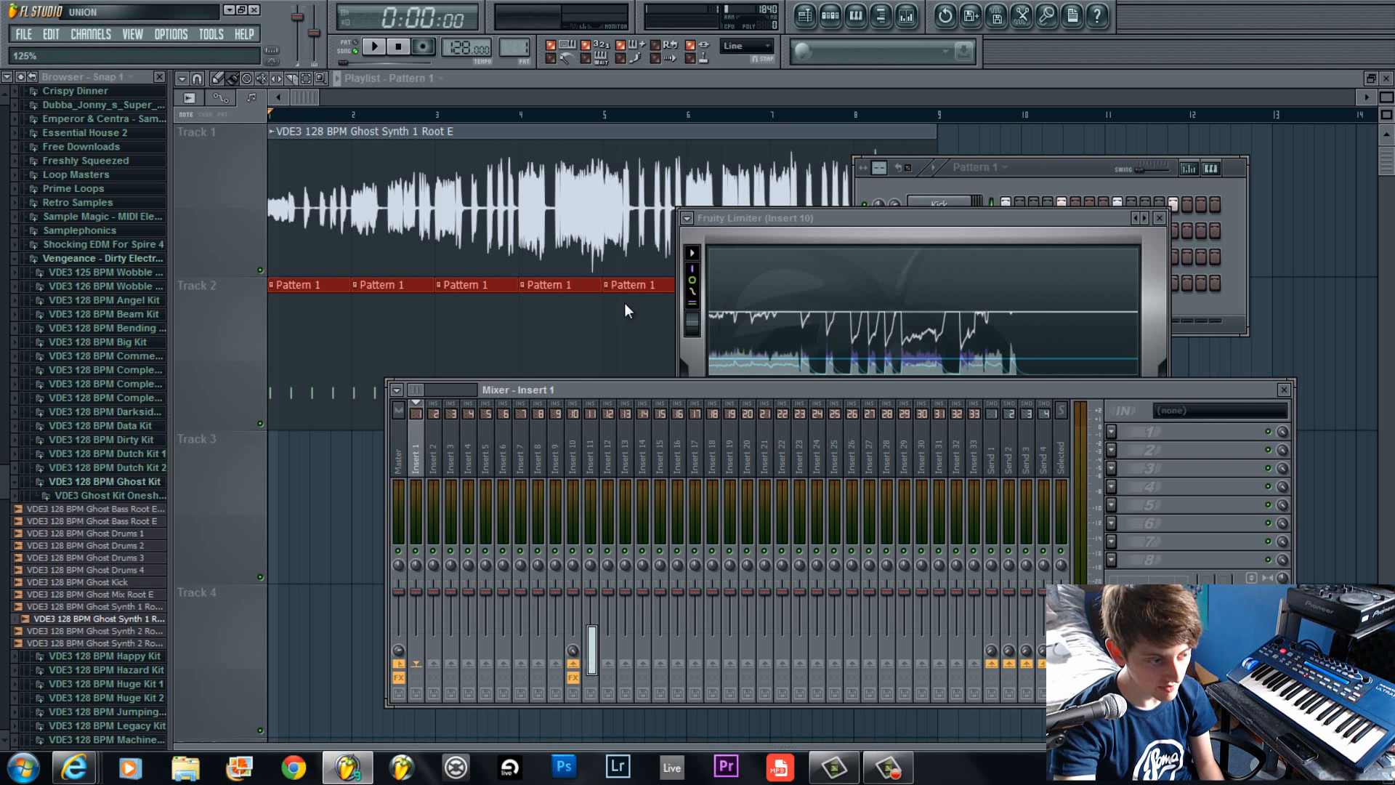
Set the sidechain input of Insert 10's Fruity Limiter to 1, listen briefly to the loop, and stop playback.
{"action": "left_click", "coordinate": [575, 444]}
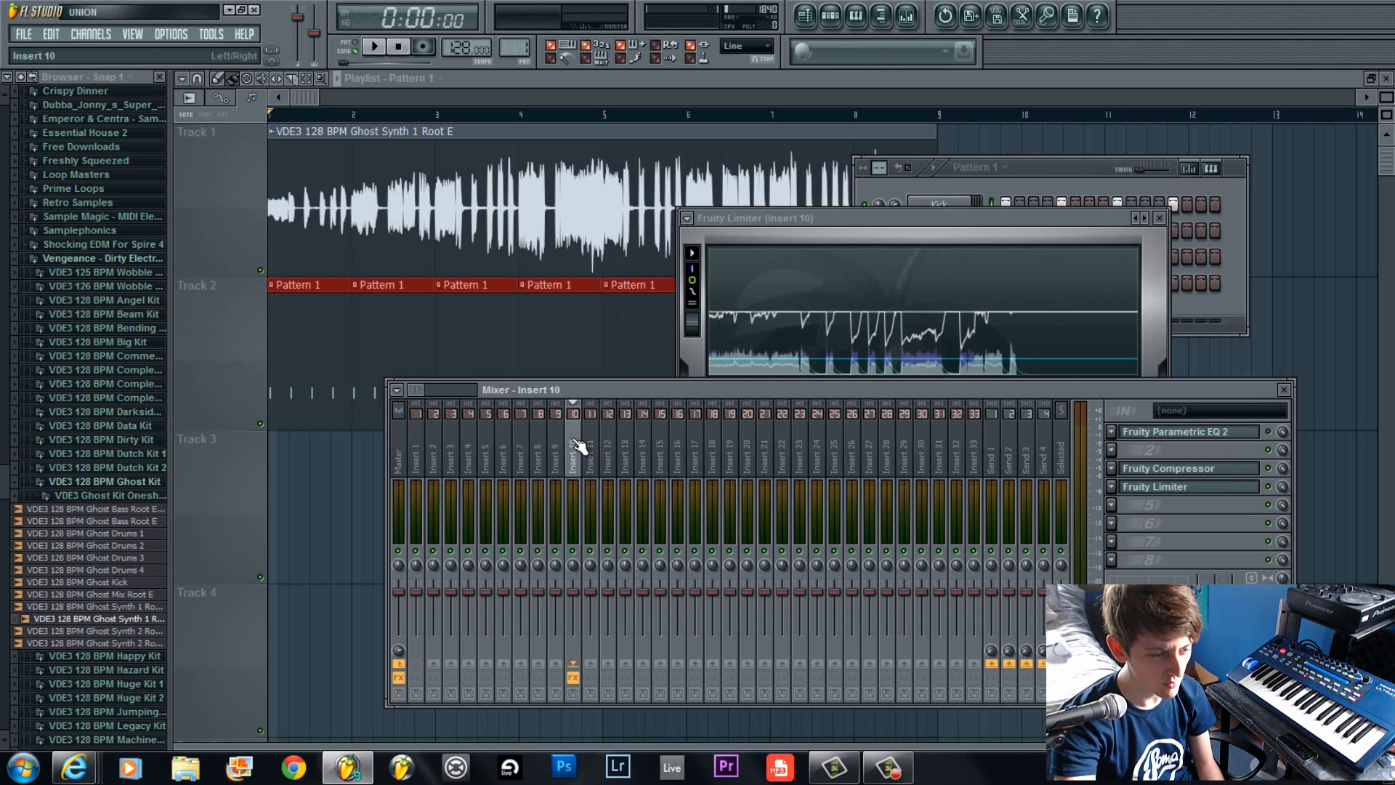
{"action": "left_click", "coordinate": [1179, 492]}
{"action": "left_click", "coordinate": [1179, 491]}
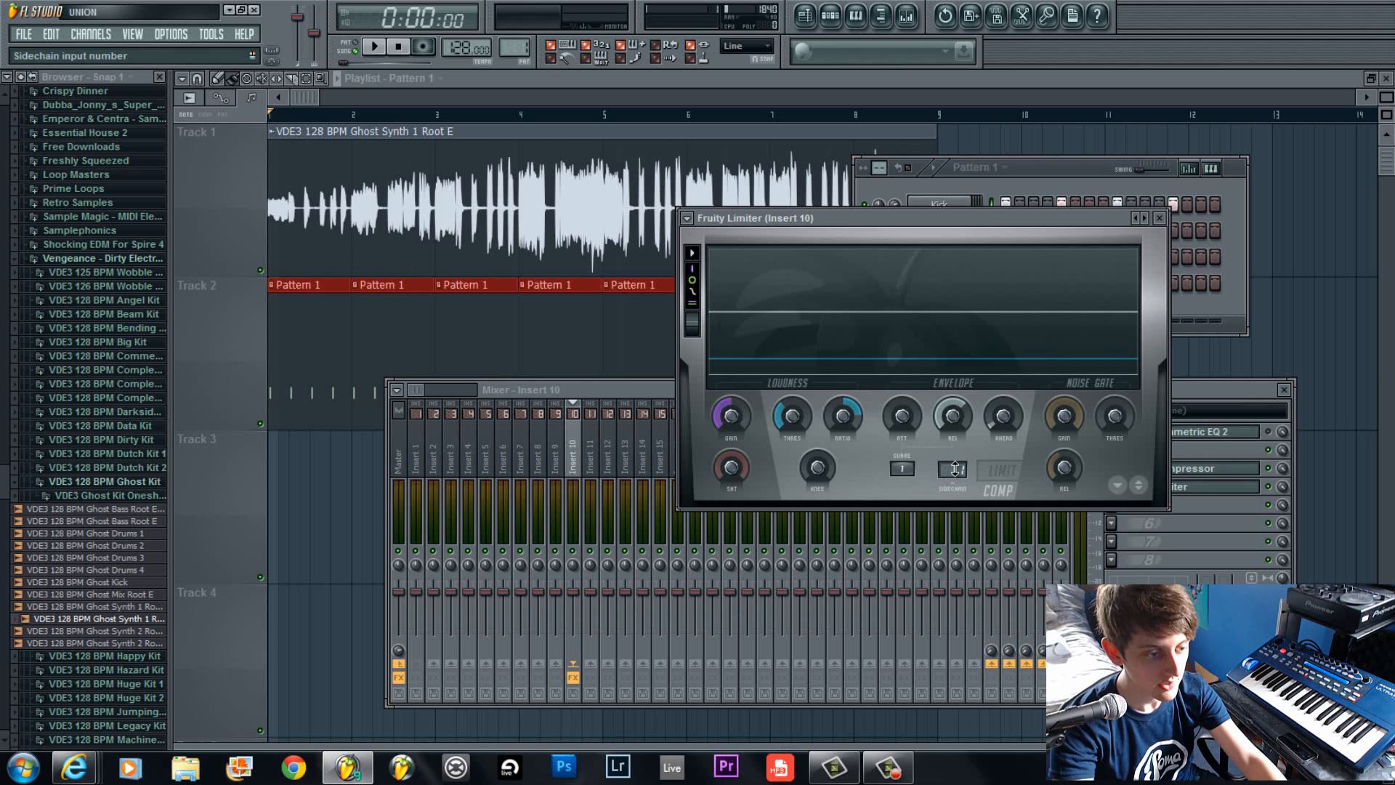
{"action": "key", "text": "space"}
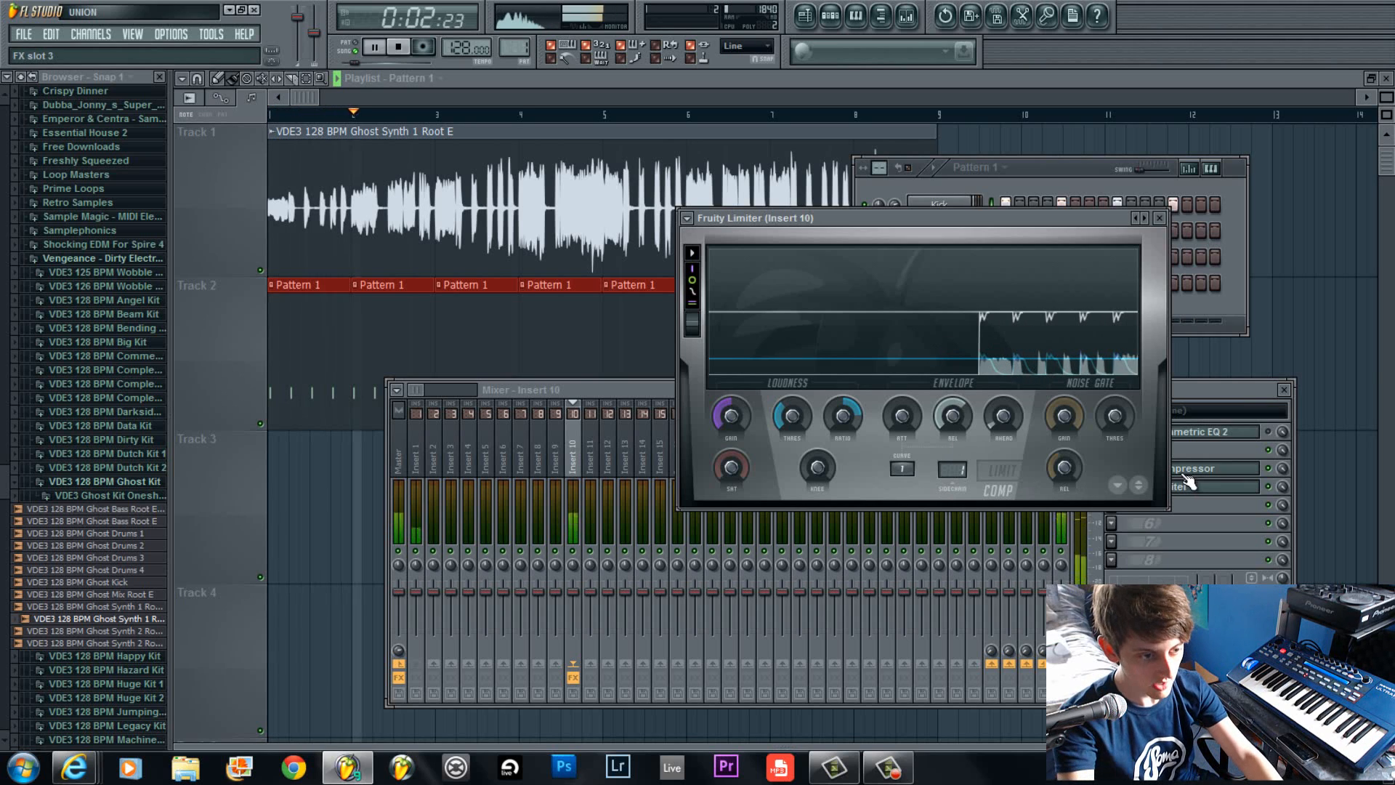
{"action": "key", "text": "space"}
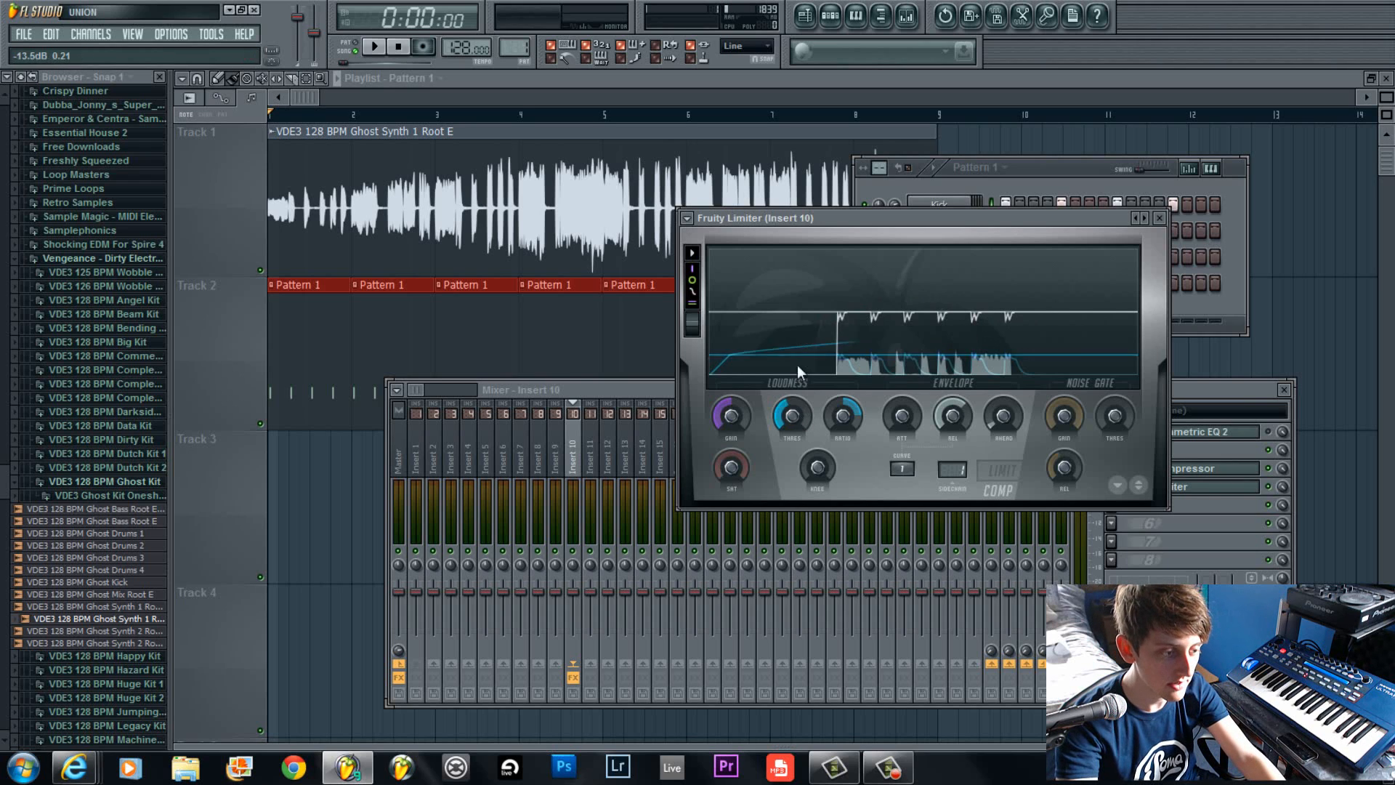
Lower the limiter's compression threshold close to its minimum during playback so the kick ducks the synth, and stop playback.
{"action": "key", "text": "space"}
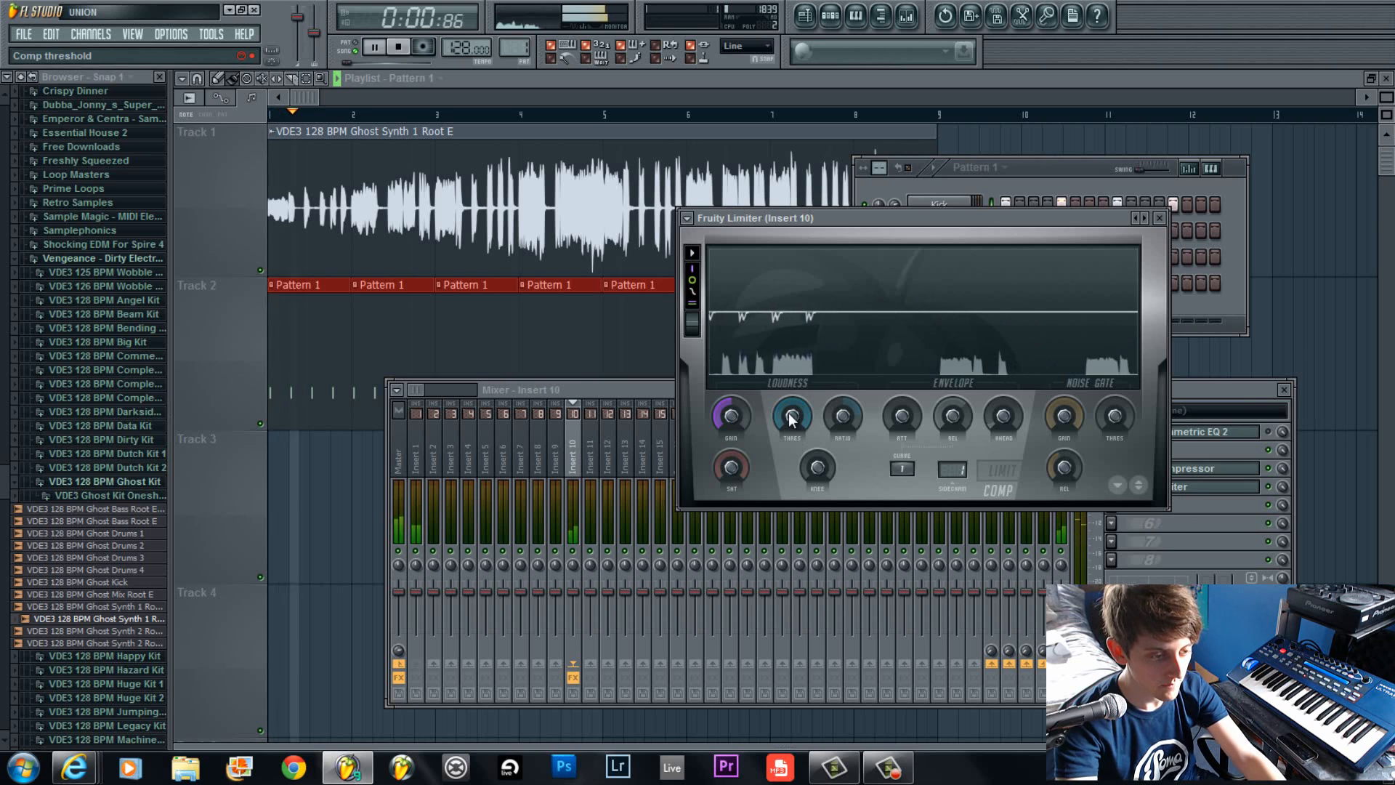
{"action": "key", "text": "space"}
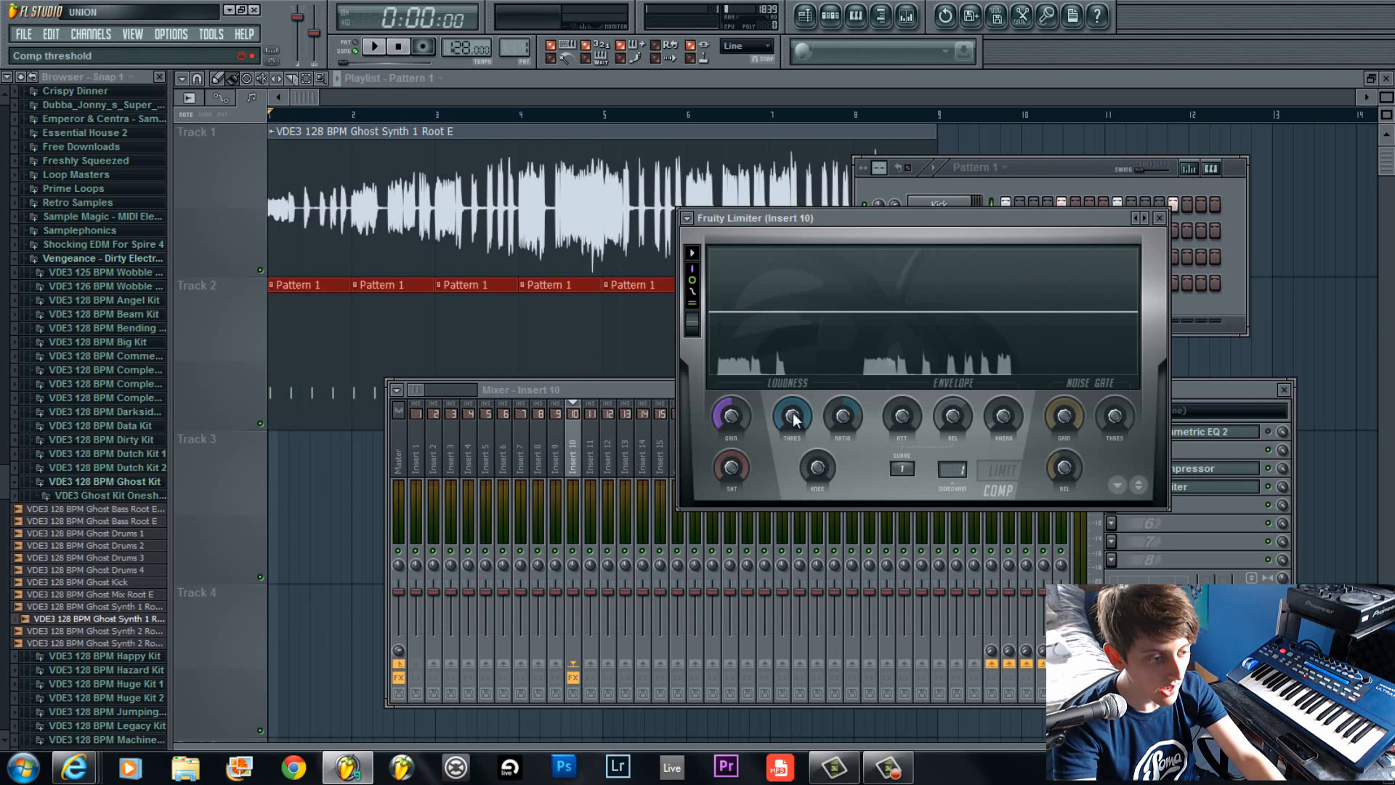
{"action": "left_click_drag", "start_coordinate": [794, 419], "coordinate": [798, 424]}
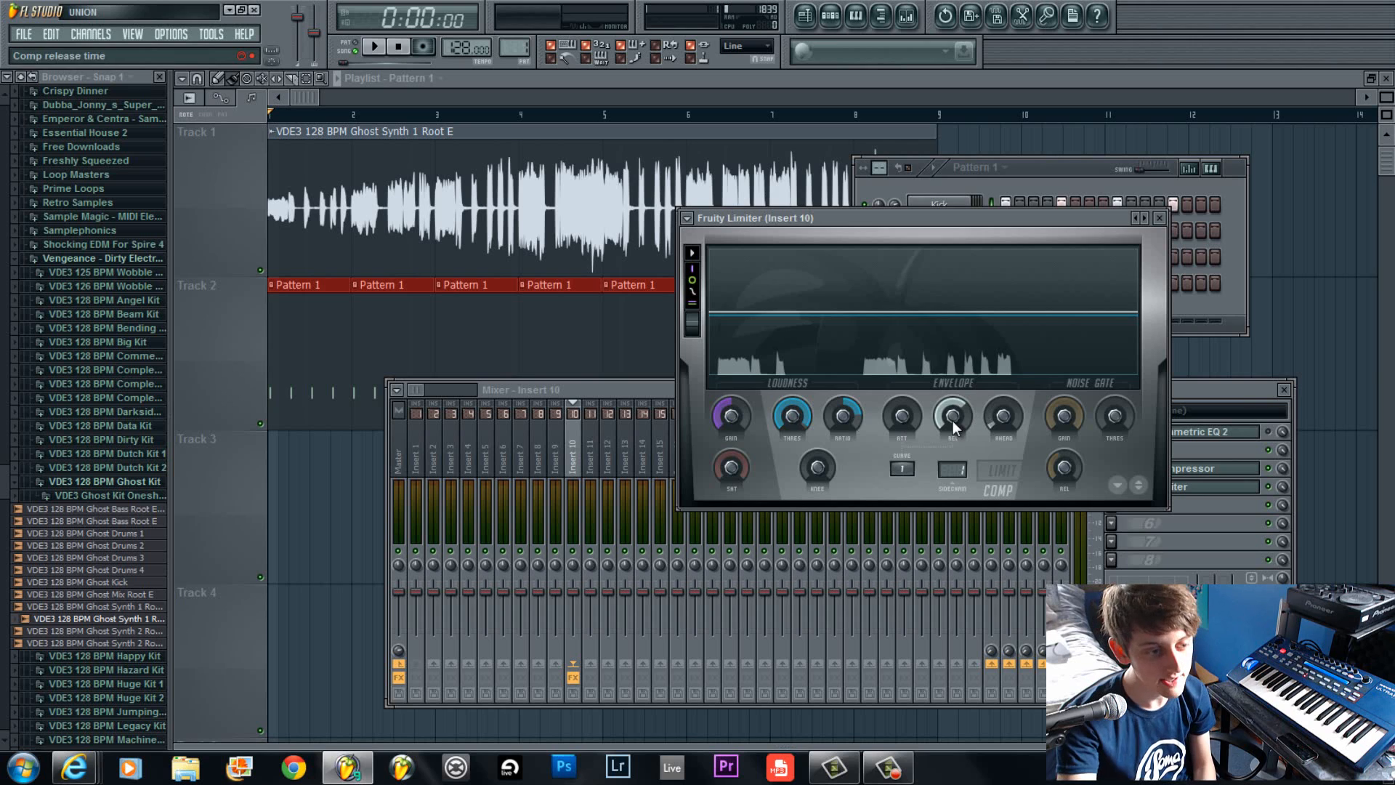
{"action": "key", "text": "space"}
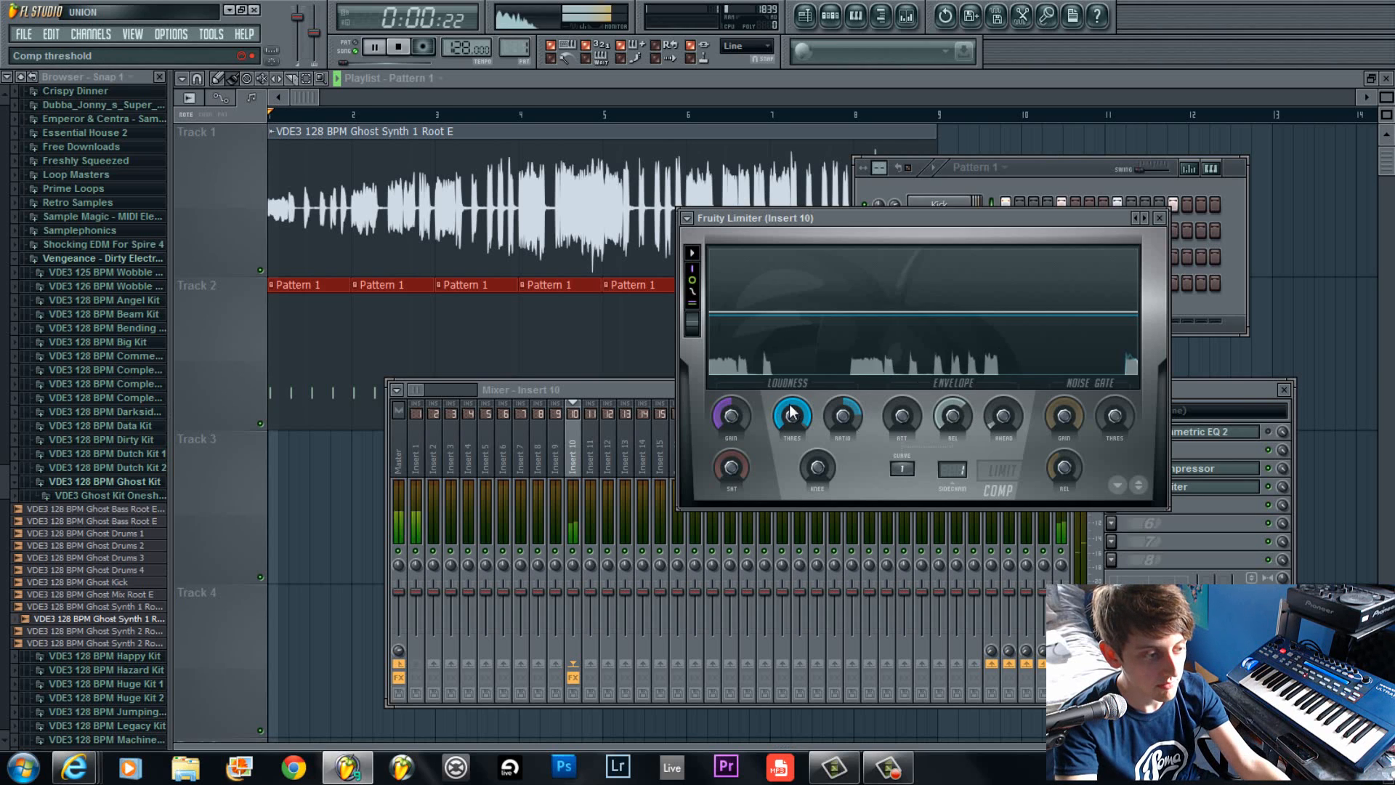
{"action": "left_click_drag", "start_coordinate": [791, 432], "coordinate": [777, 594]}
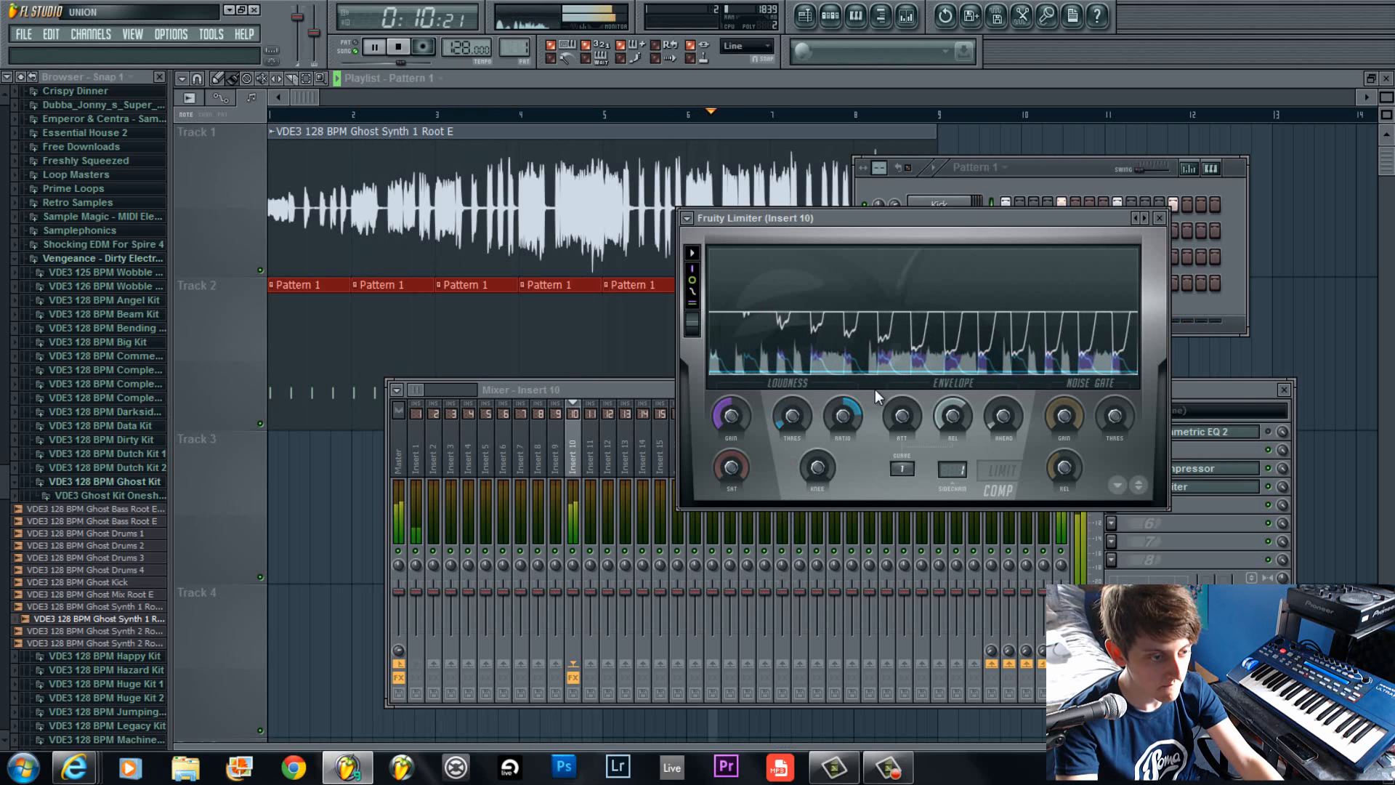
{"action": "key", "text": "space"}
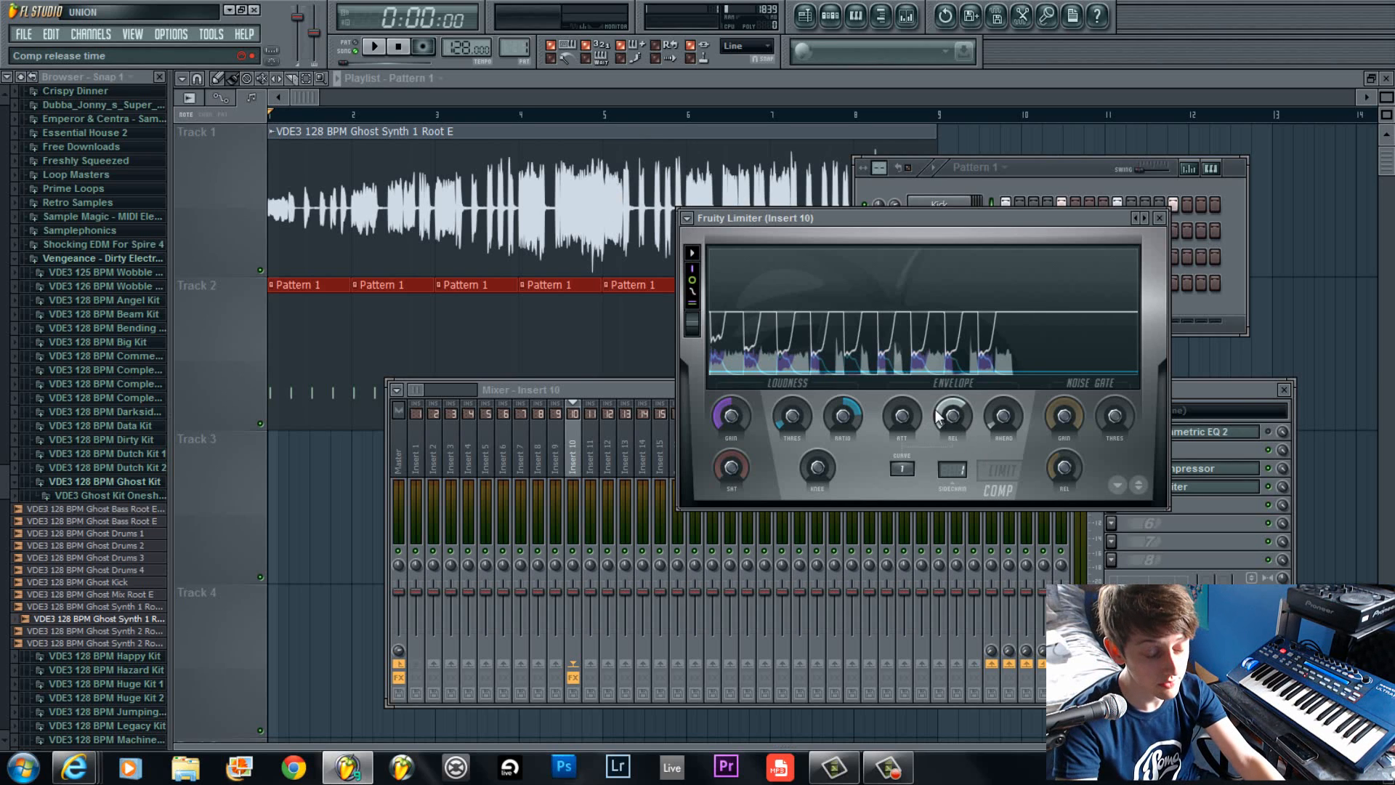
Lengthen the limiter's compression release and raise its gain while listening, stop playback, and close the plugin window.
{"action": "key", "text": "space"}
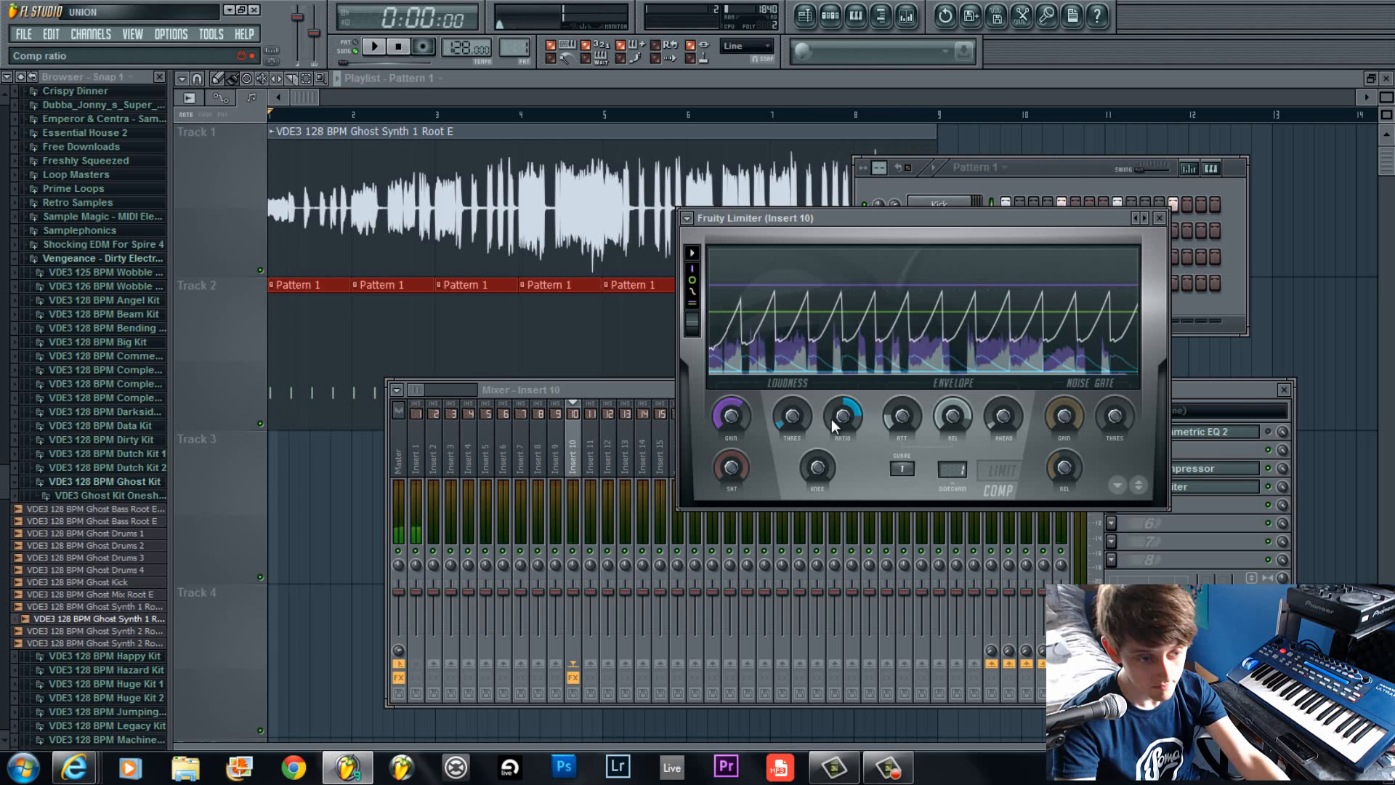
{"action": "key", "text": "space"}
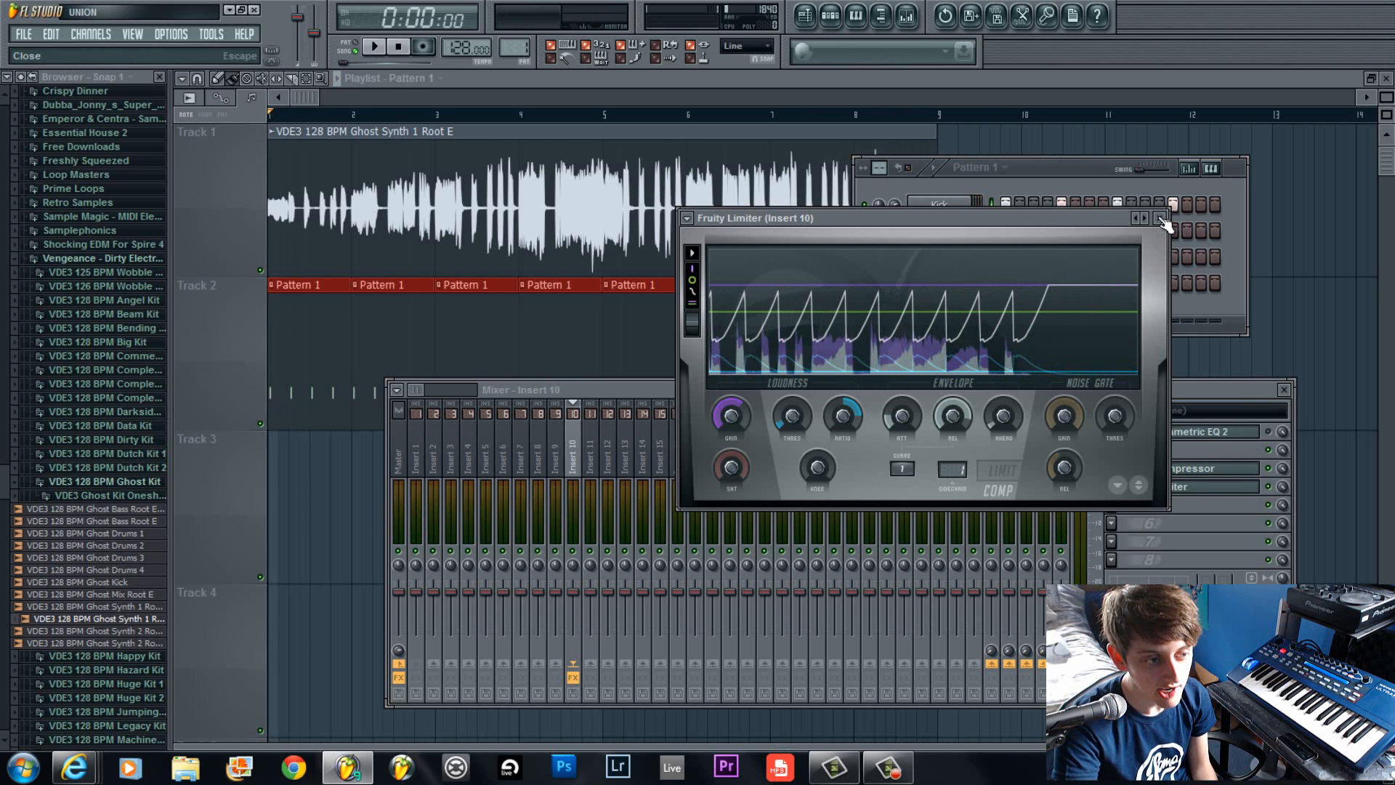
{"action": "left_click_drag", "start_coordinate": [969, 220], "coordinate": [828, 164]}
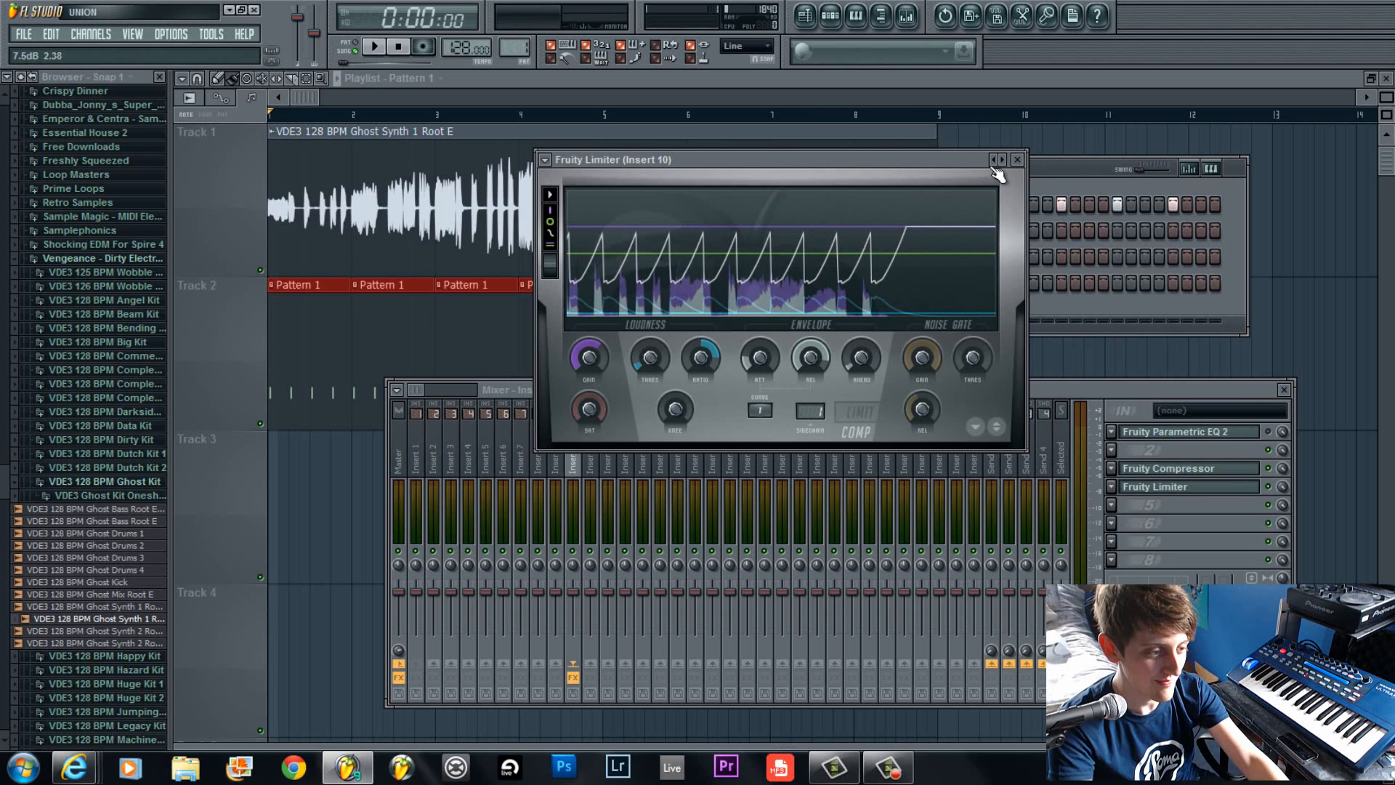
{"action": "left_click_drag", "start_coordinate": [957, 163], "coordinate": [1005, 253]}
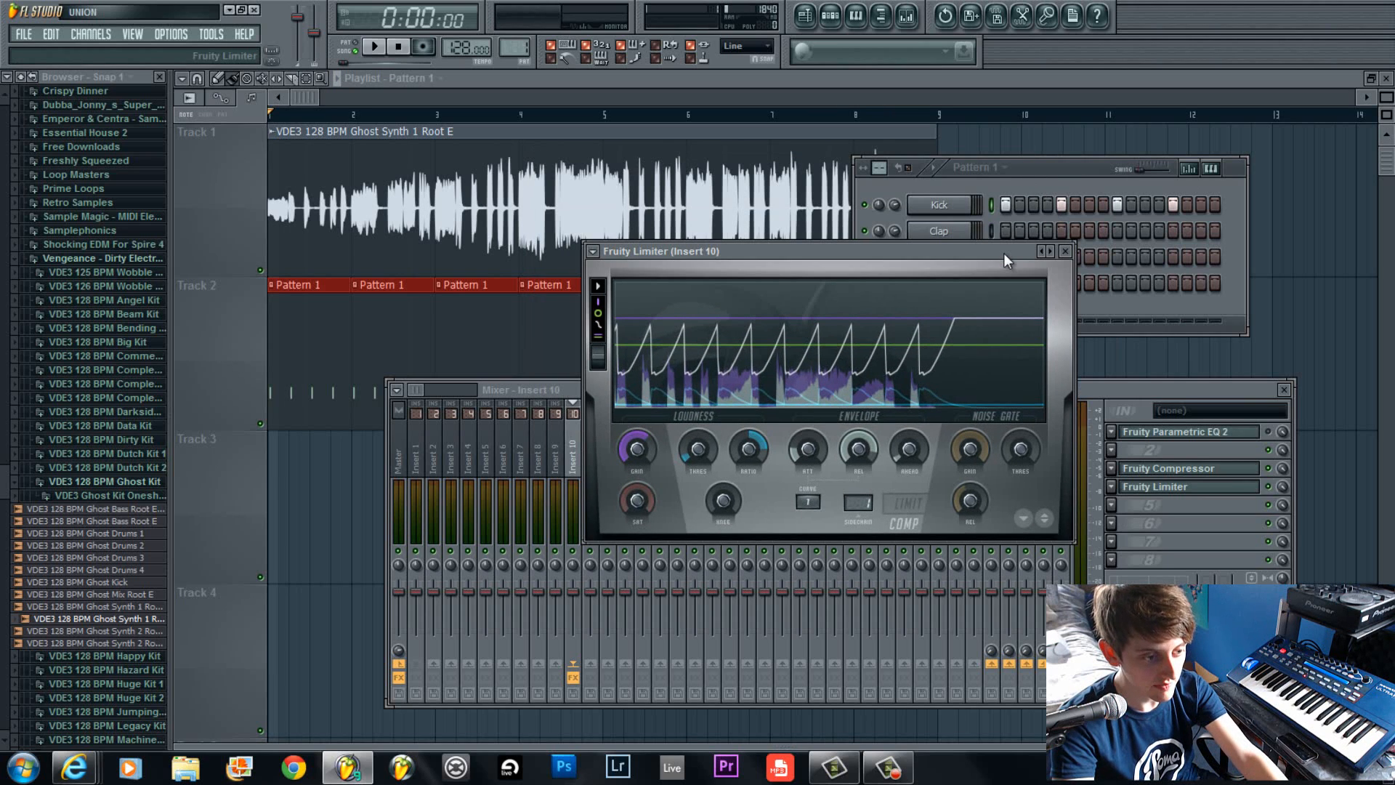
{"action": "left_click", "coordinate": [1065, 250]}
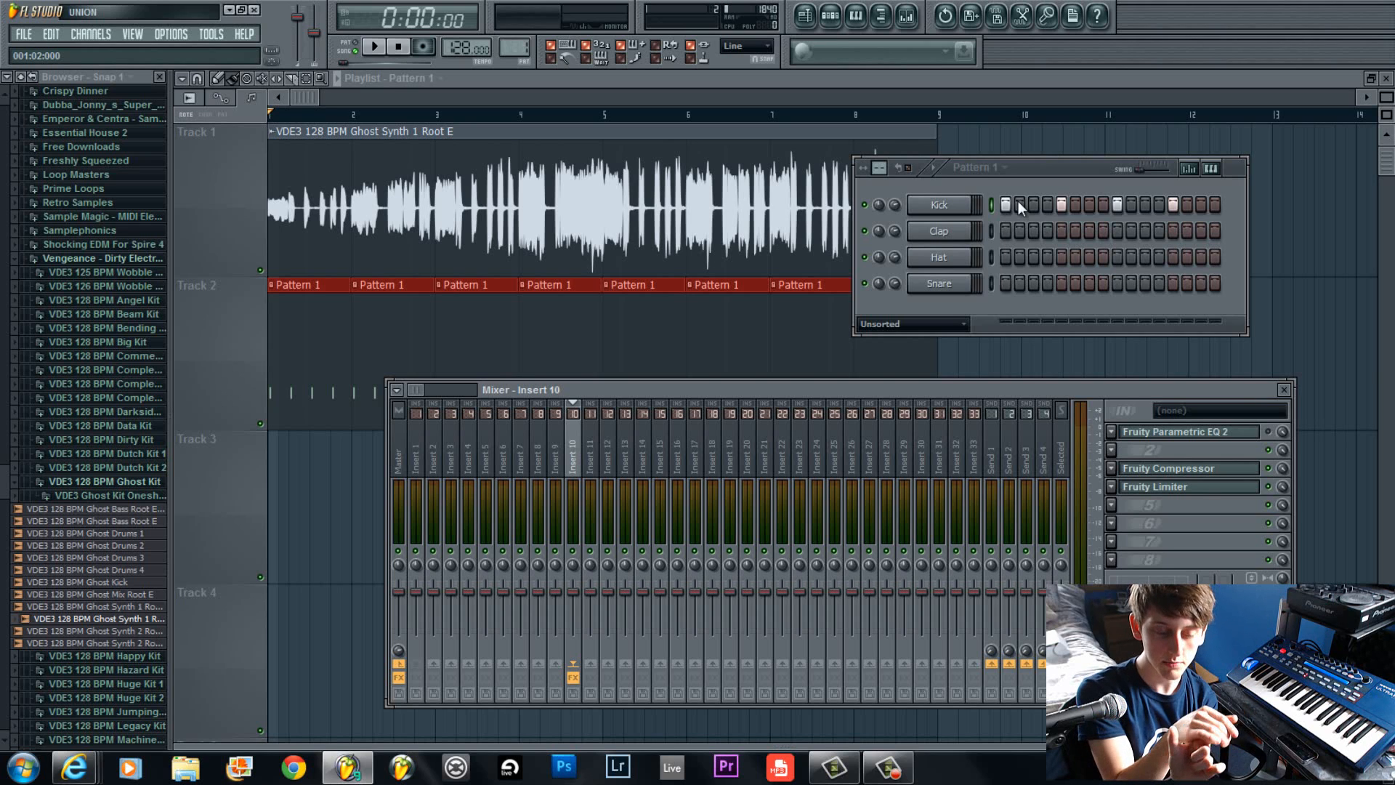
Reopen Fruity Limiter on Insert 10, set its compression attack to 0.30 ms, and shorten the release.
{"action": "left_click", "coordinate": [1235, 494]}
{"action": "left_click", "coordinate": [1236, 494]}
{"action": "left_click", "coordinate": [1236, 494]}
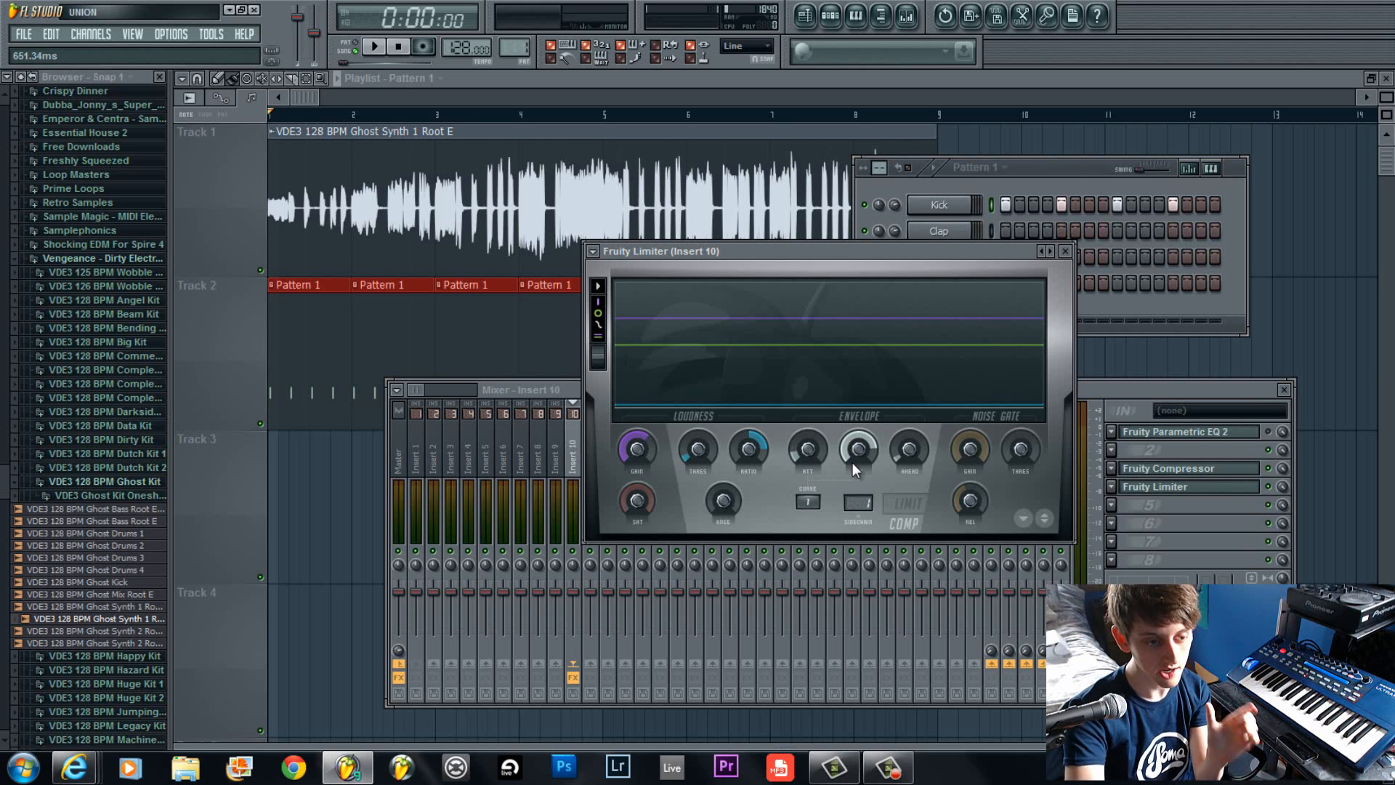
{"action": "left_click_drag", "start_coordinate": [806, 453], "coordinate": [804, 502]}
{"action": "left_click_drag", "start_coordinate": [859, 449], "coordinate": [828, 705]}
{"action": "left_click_drag", "start_coordinate": [826, 754], "coordinate": [827, 39]}
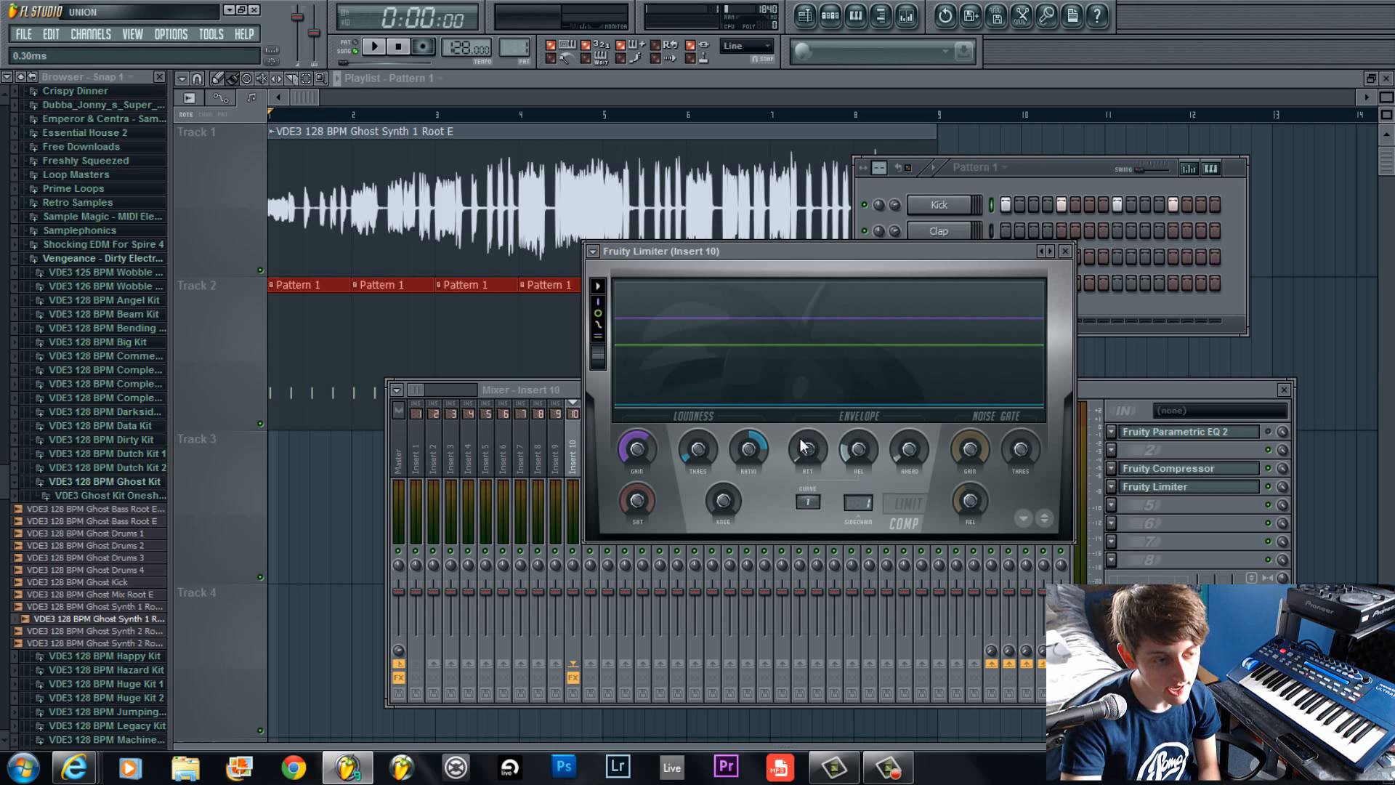
{"action": "left_click_drag", "start_coordinate": [859, 449], "coordinate": [847, 392]}
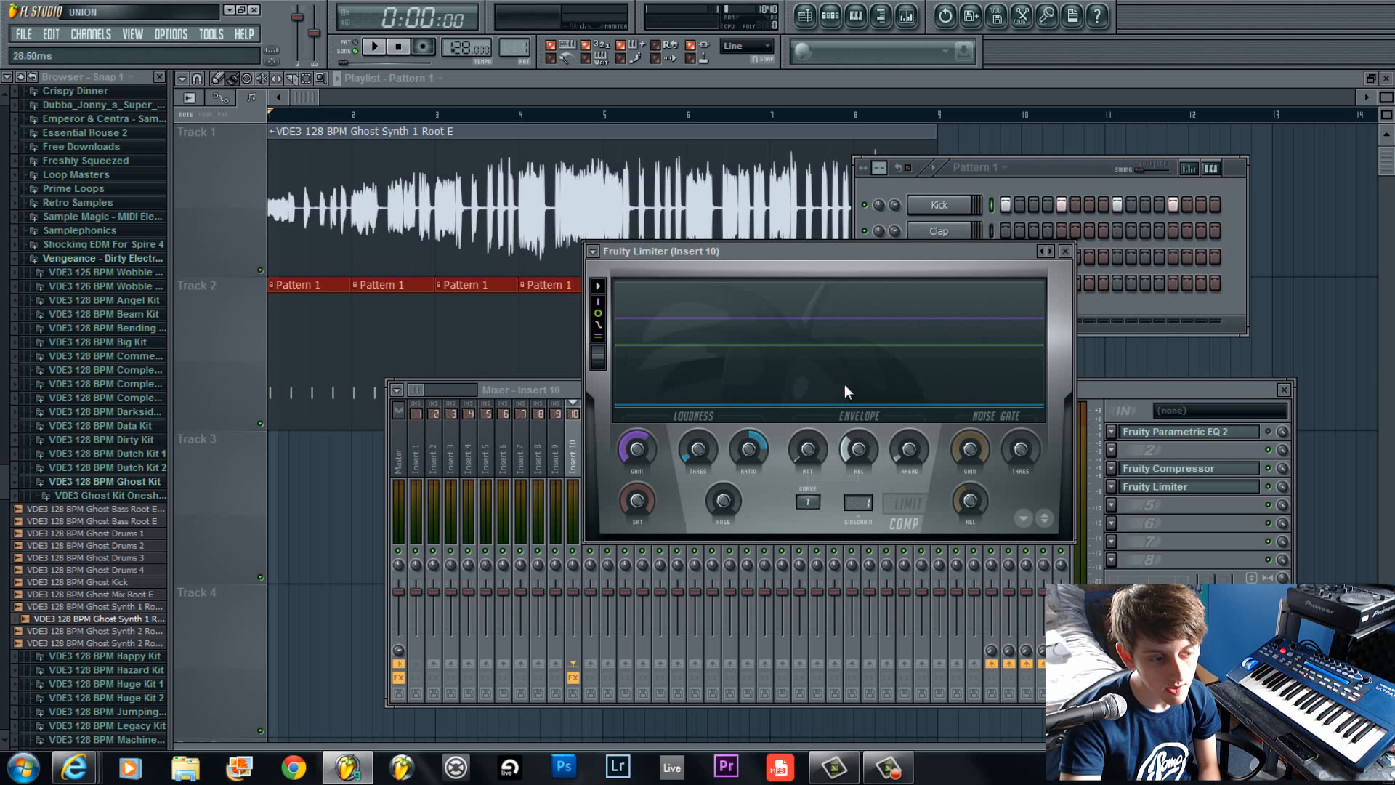
{"action": "left_click_drag", "start_coordinate": [829, 332], "coordinate": [811, 300]}
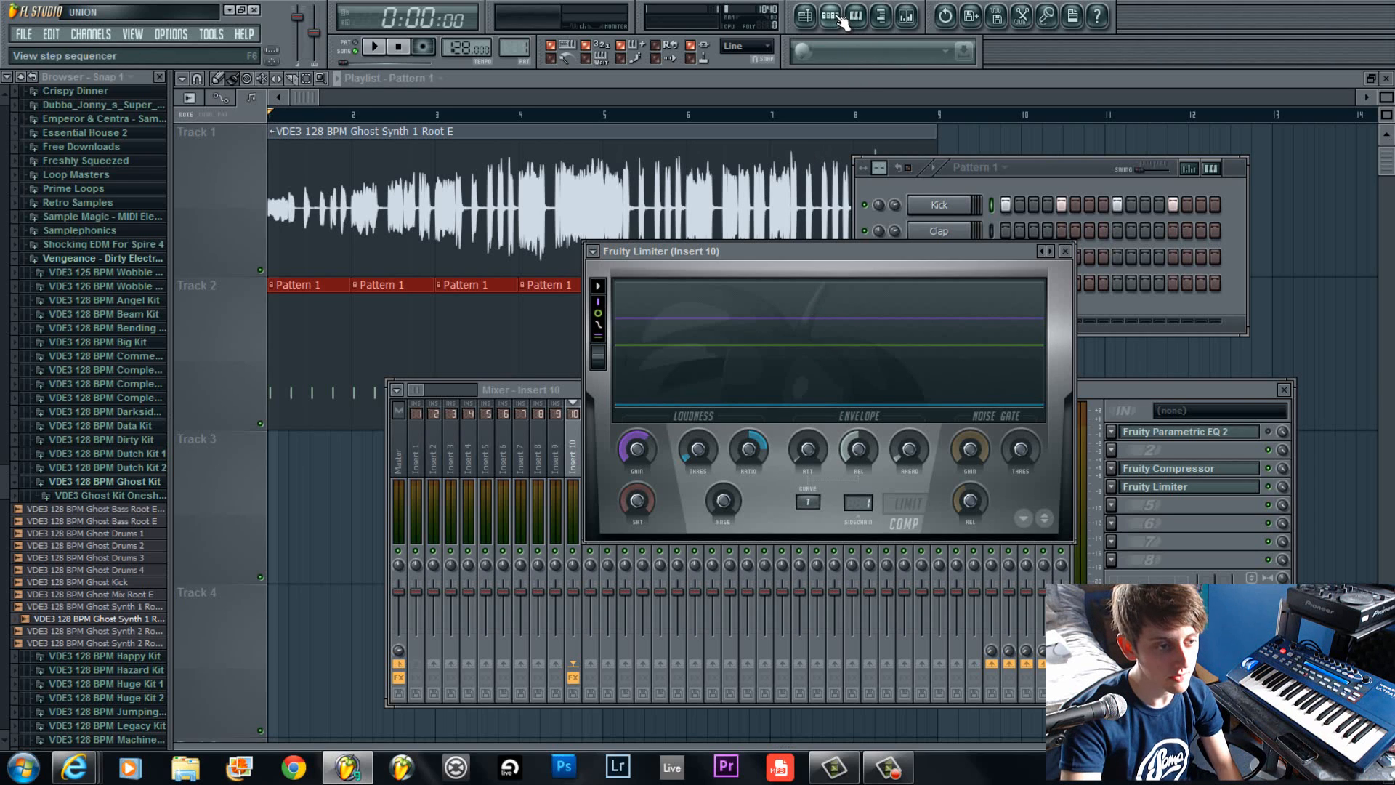
{"action": "left_click_drag", "start_coordinate": [823, 252], "coordinate": [849, 269]}
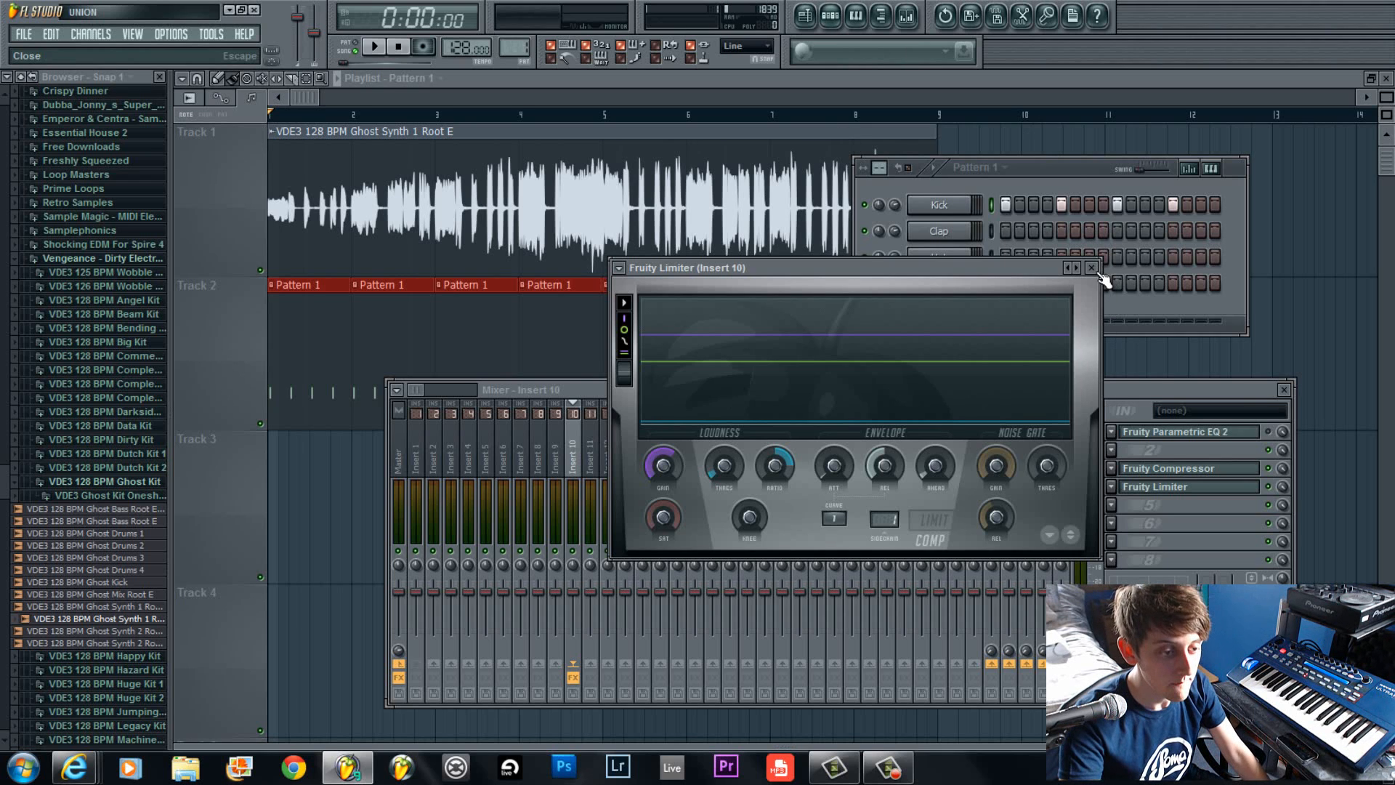
Open Fruity Compressor from effect slot 3 and rearrange its window and the limiter's to compare the two plugins.
{"action": "left_click", "coordinate": [1174, 469]}
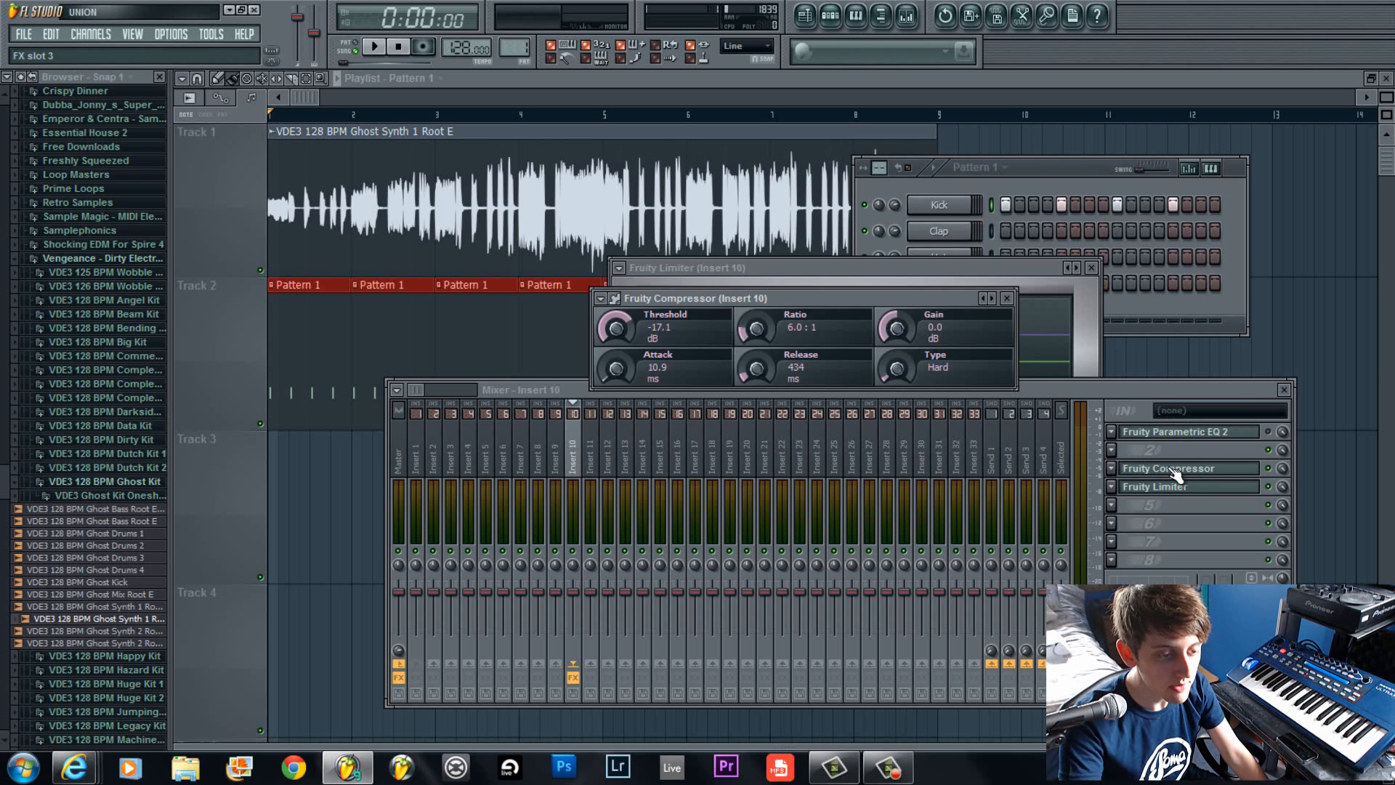
{"action": "left_click", "coordinate": [1173, 469]}
{"action": "left_click", "coordinate": [1174, 468]}
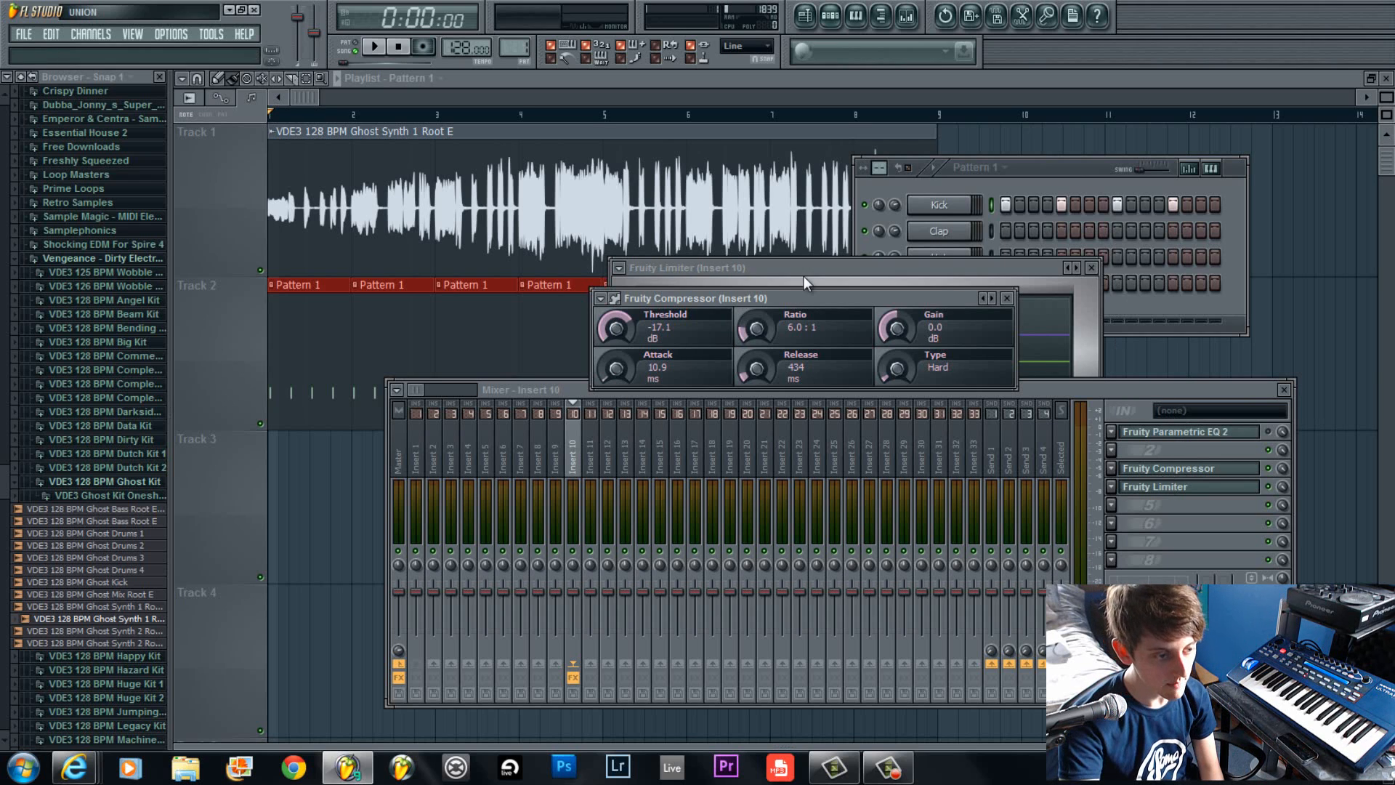
{"action": "left_click_drag", "start_coordinate": [804, 298], "coordinate": [708, 190]}
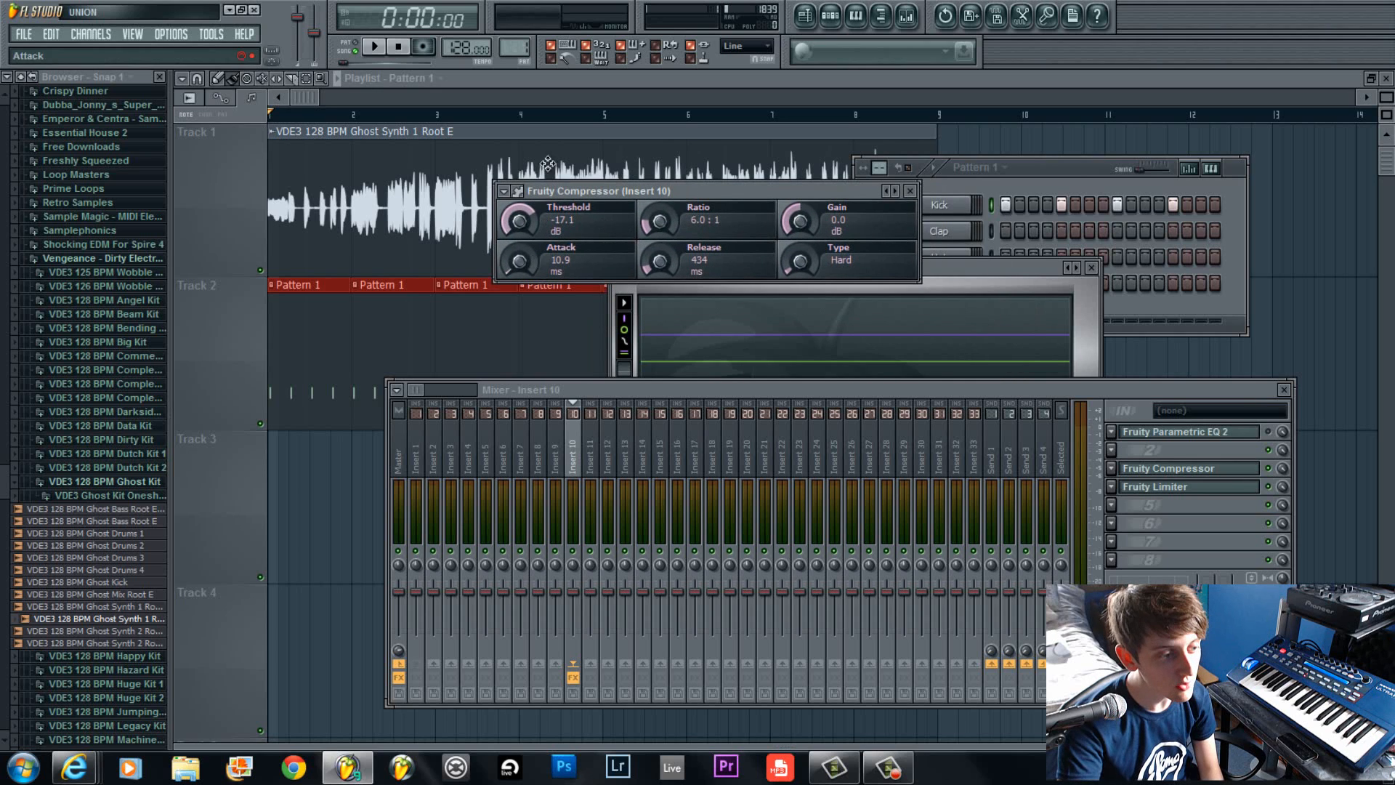
{"action": "left_click", "coordinate": [981, 269]}
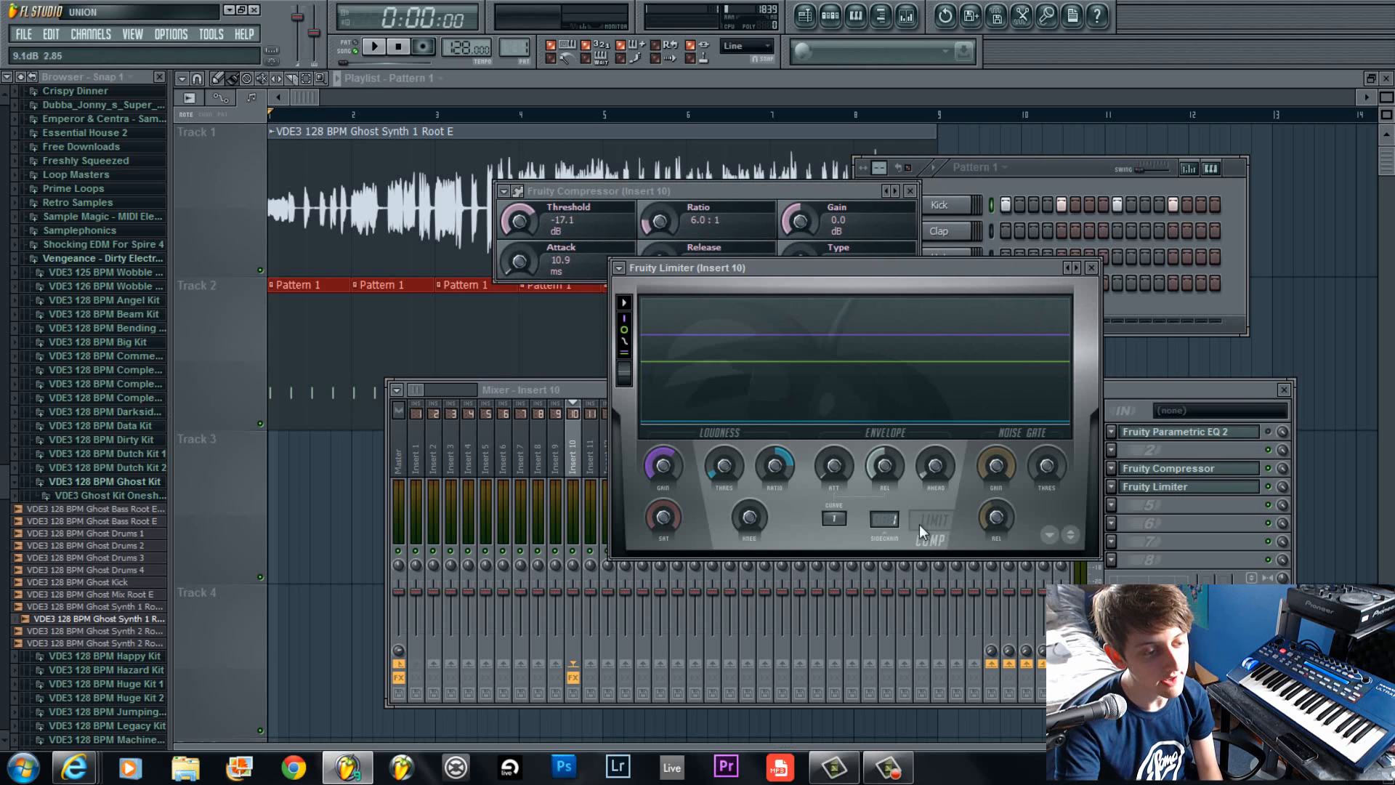
{"action": "left_click_drag", "start_coordinate": [852, 264], "coordinate": [772, 183]}
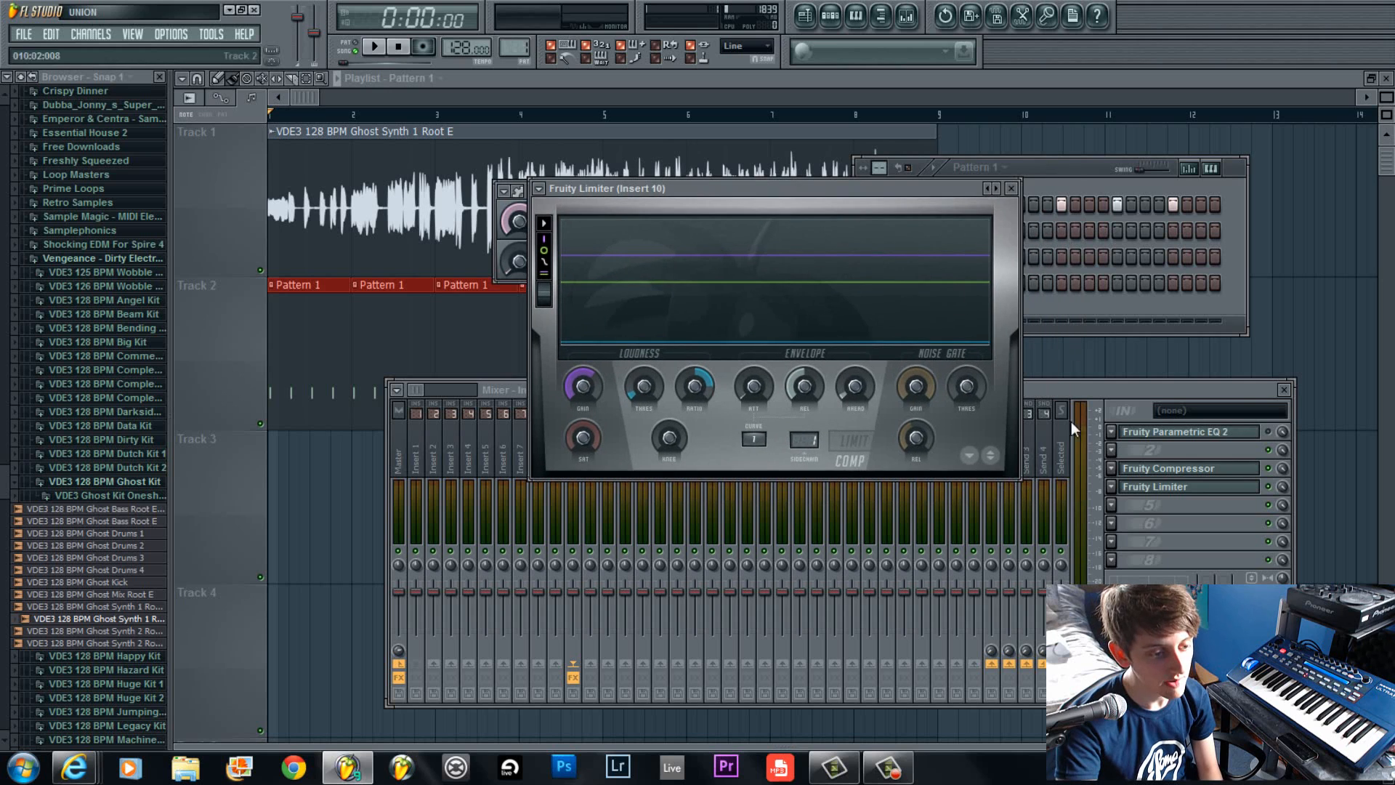
Load The Glue into effect slot 5 on Insert 10, reposition its window, and try its threshold, release and sidechain high-pass controls.
{"action": "left_click", "coordinate": [1111, 506]}
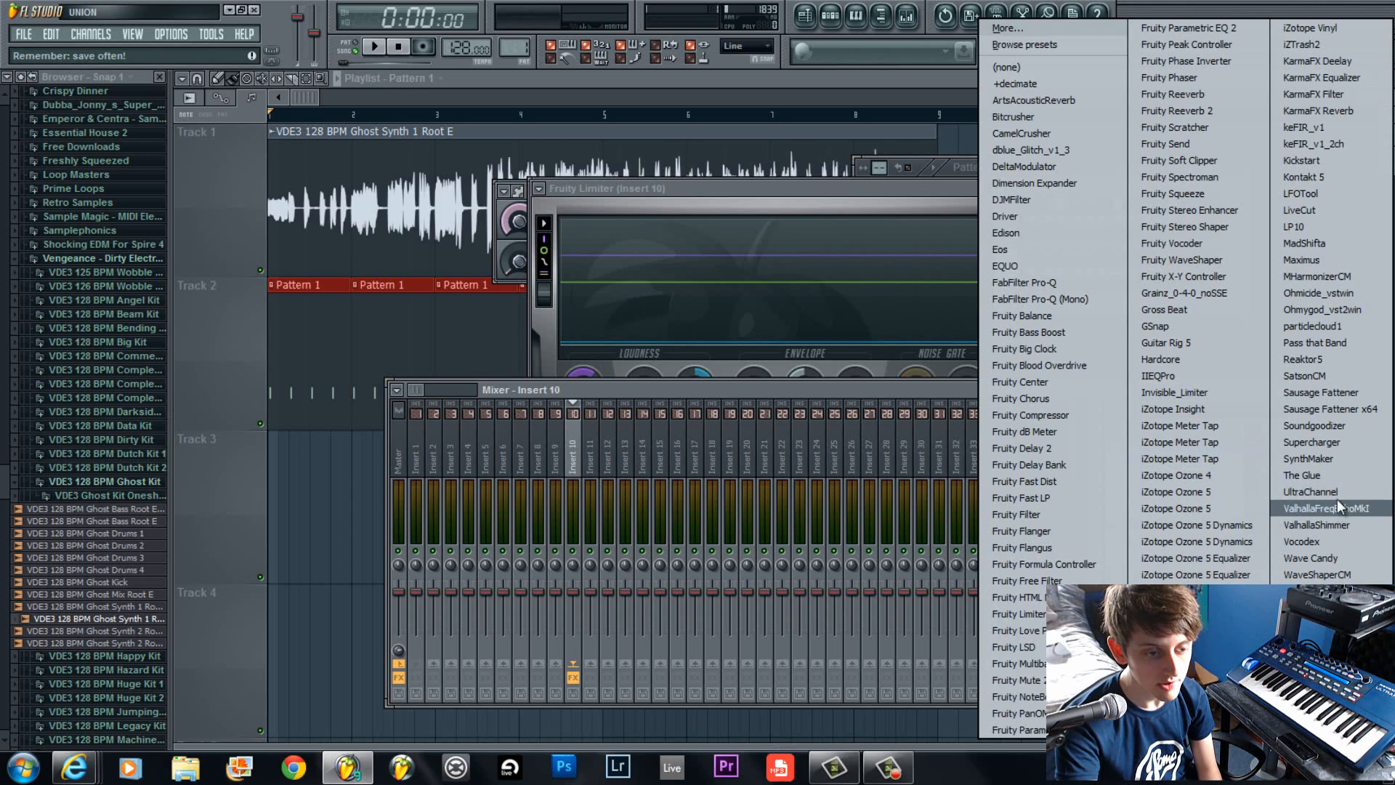
{"action": "left_click", "coordinate": [1334, 471]}
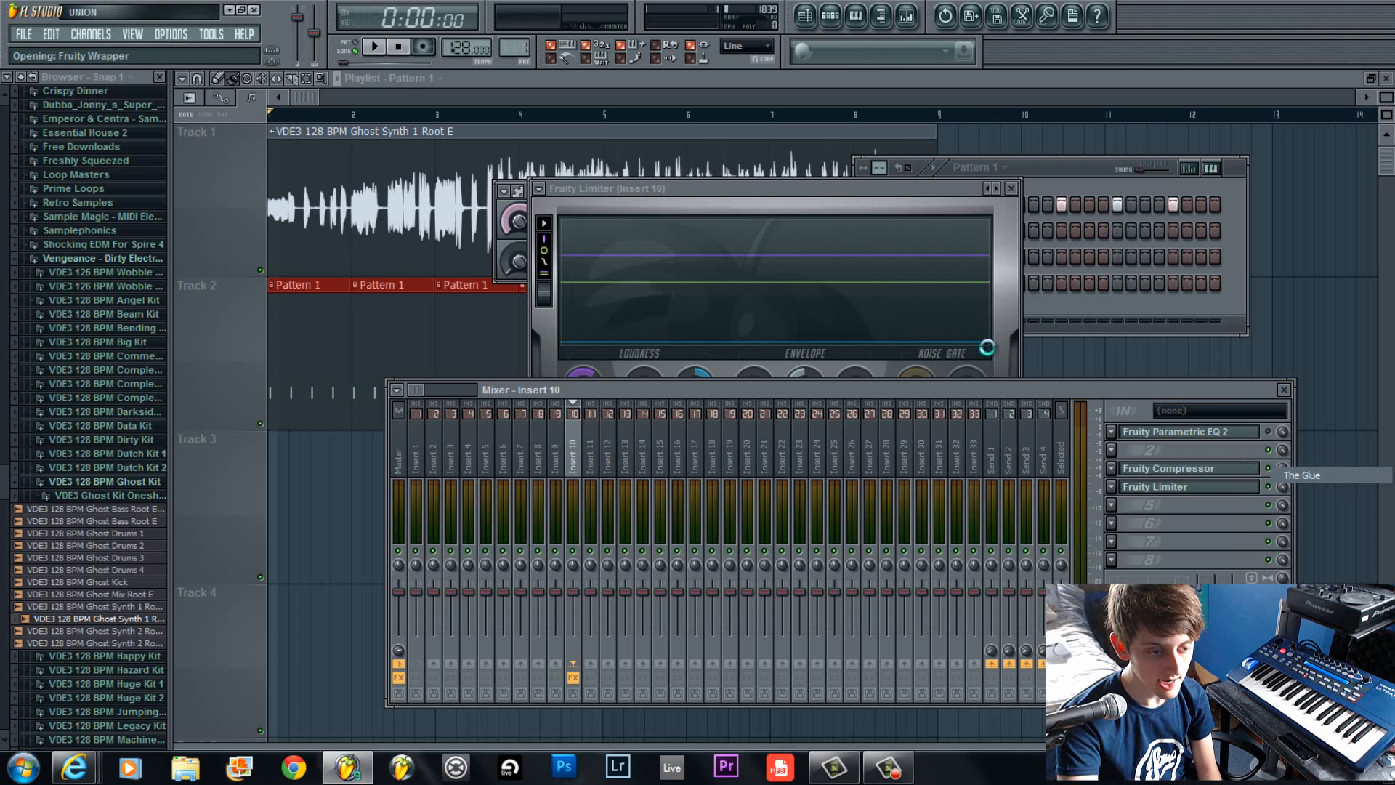
{"action": "left_click_drag", "start_coordinate": [466, 360], "coordinate": [795, 128]}
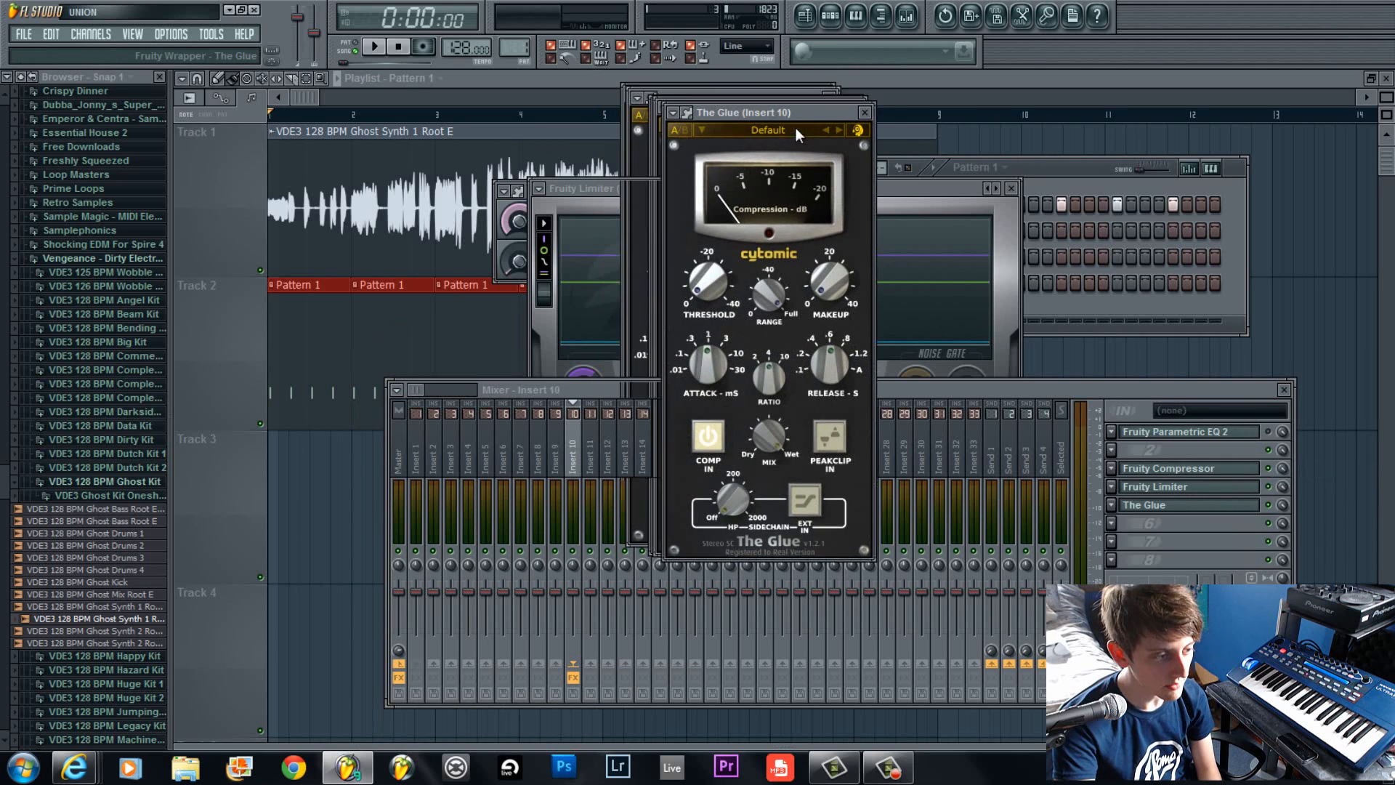
{"action": "left_click_drag", "start_coordinate": [723, 308], "coordinate": [731, 371]}
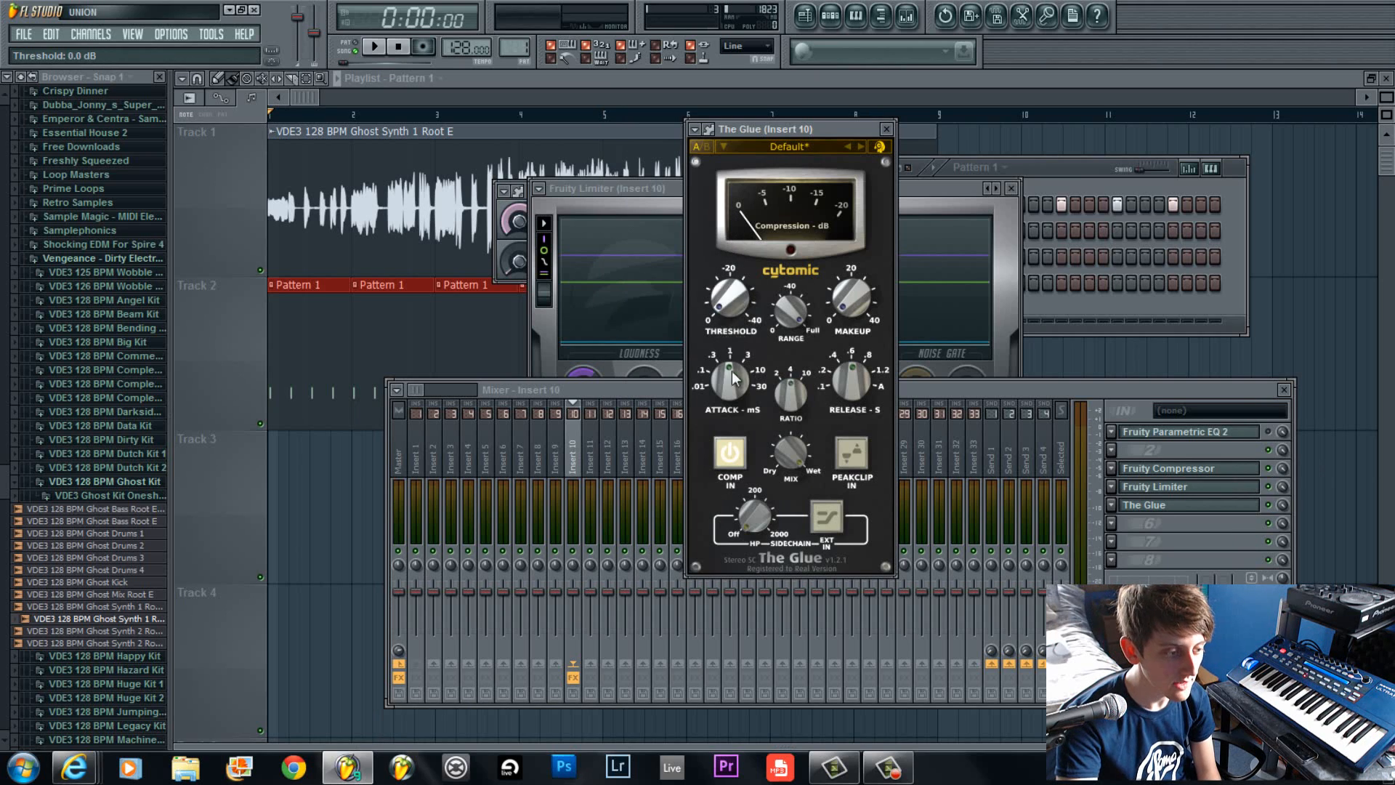
{"action": "mouse_move", "coordinate": [856, 381]}
{"action": "left_mouse_down"}
{"action": "mouse_move", "coordinate": [859, 320]}
{"action": "mouse_move", "coordinate": [854, 380]}
{"action": "left_mouse_up"}
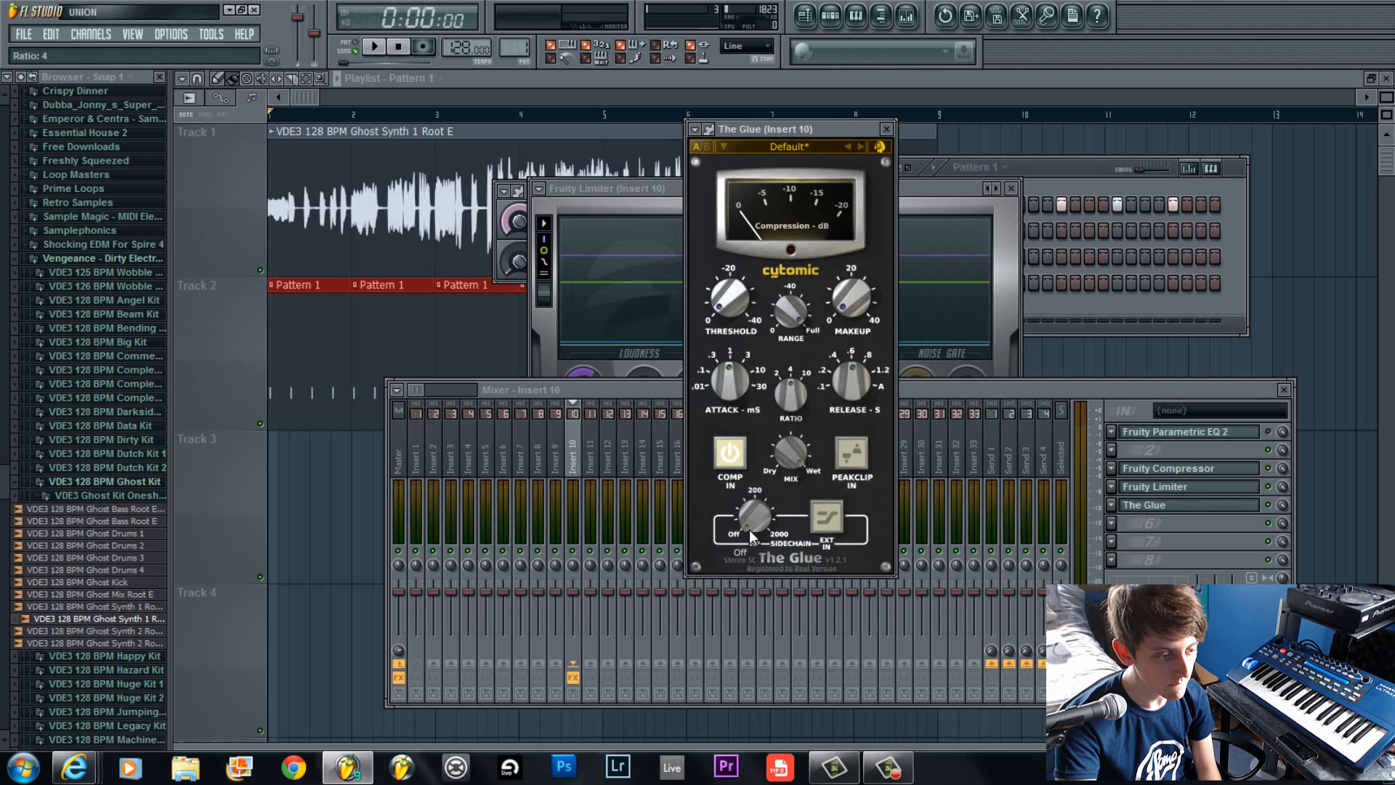
{"action": "left_click_drag", "start_coordinate": [749, 530], "coordinate": [723, 734]}
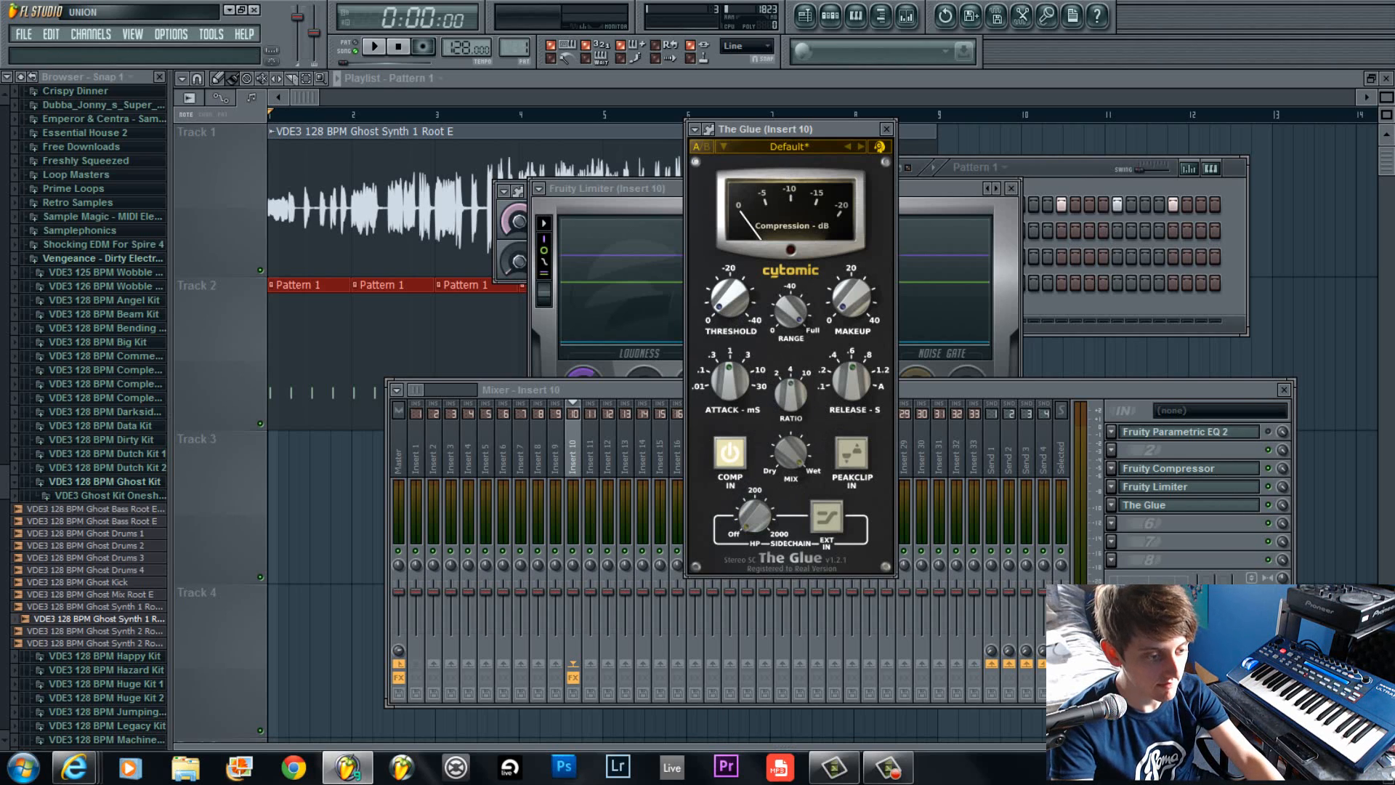
Remove The Glue from effect slot 5 on Insert 10.
{"action": "left_click", "coordinate": [1125, 509]}
{"action": "mouse_move", "coordinate": [1149, 421]}
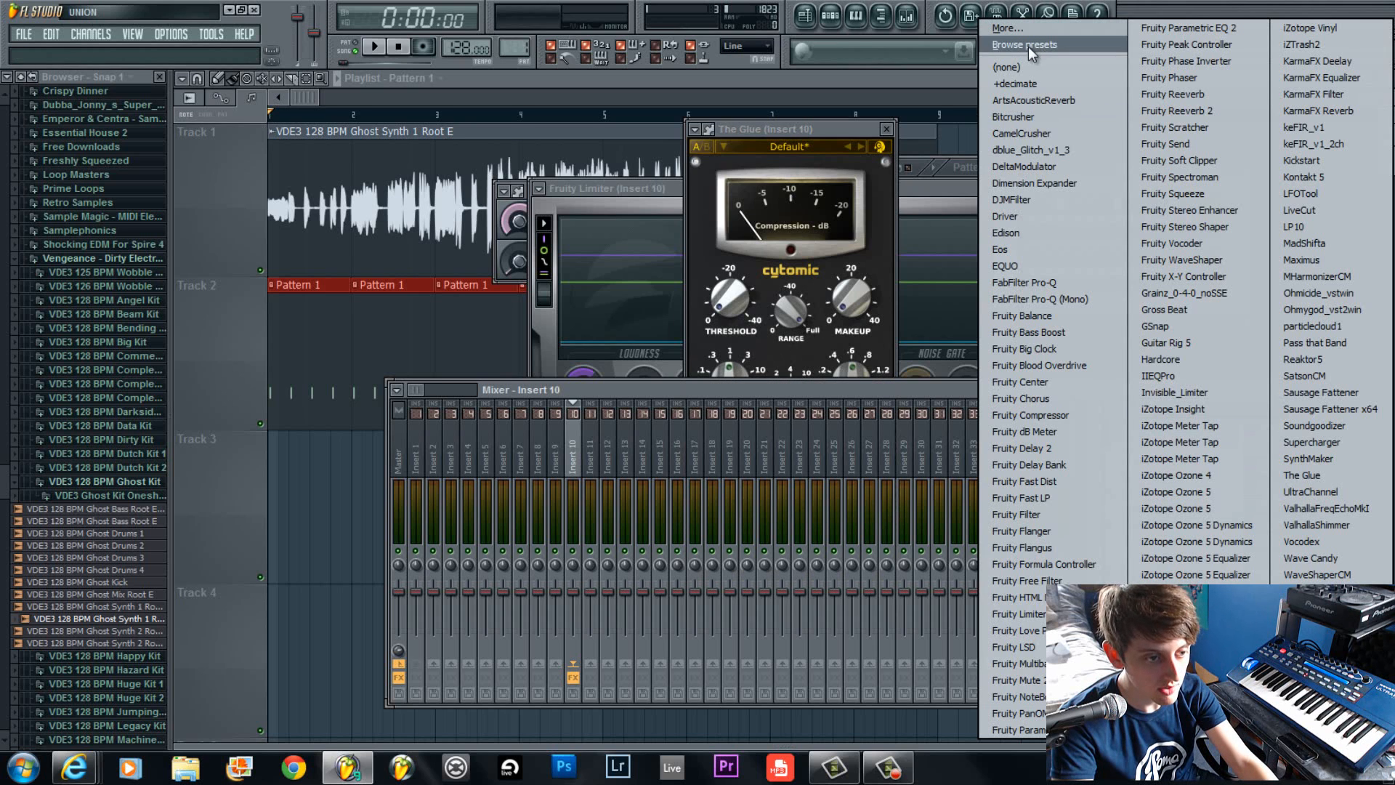
{"action": "left_click", "coordinate": [1010, 67]}
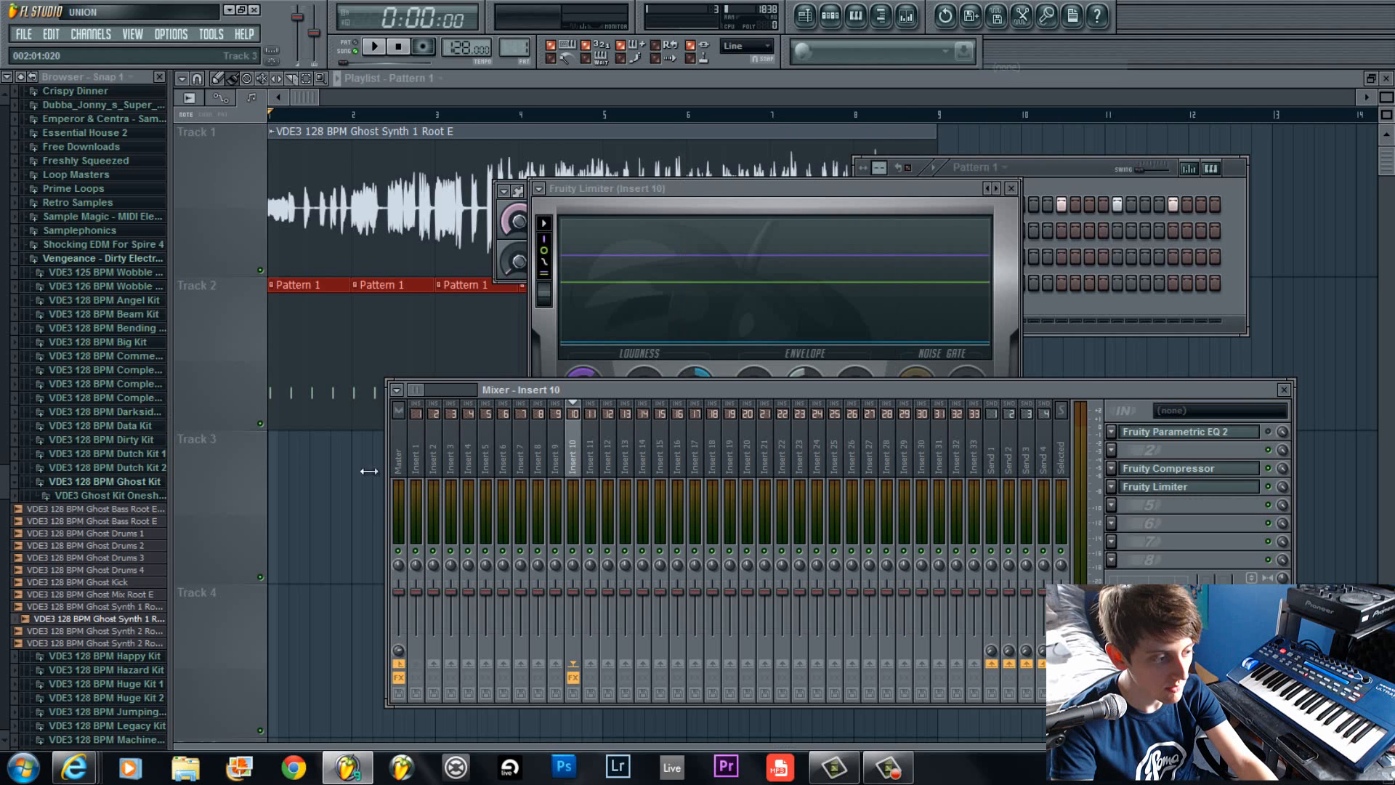
Load The Glue into effect slot 1 on the Master track and set its attack to 0.1 ms and threshold to -11.5 dB during playback.
{"action": "left_click", "coordinate": [1123, 434]}
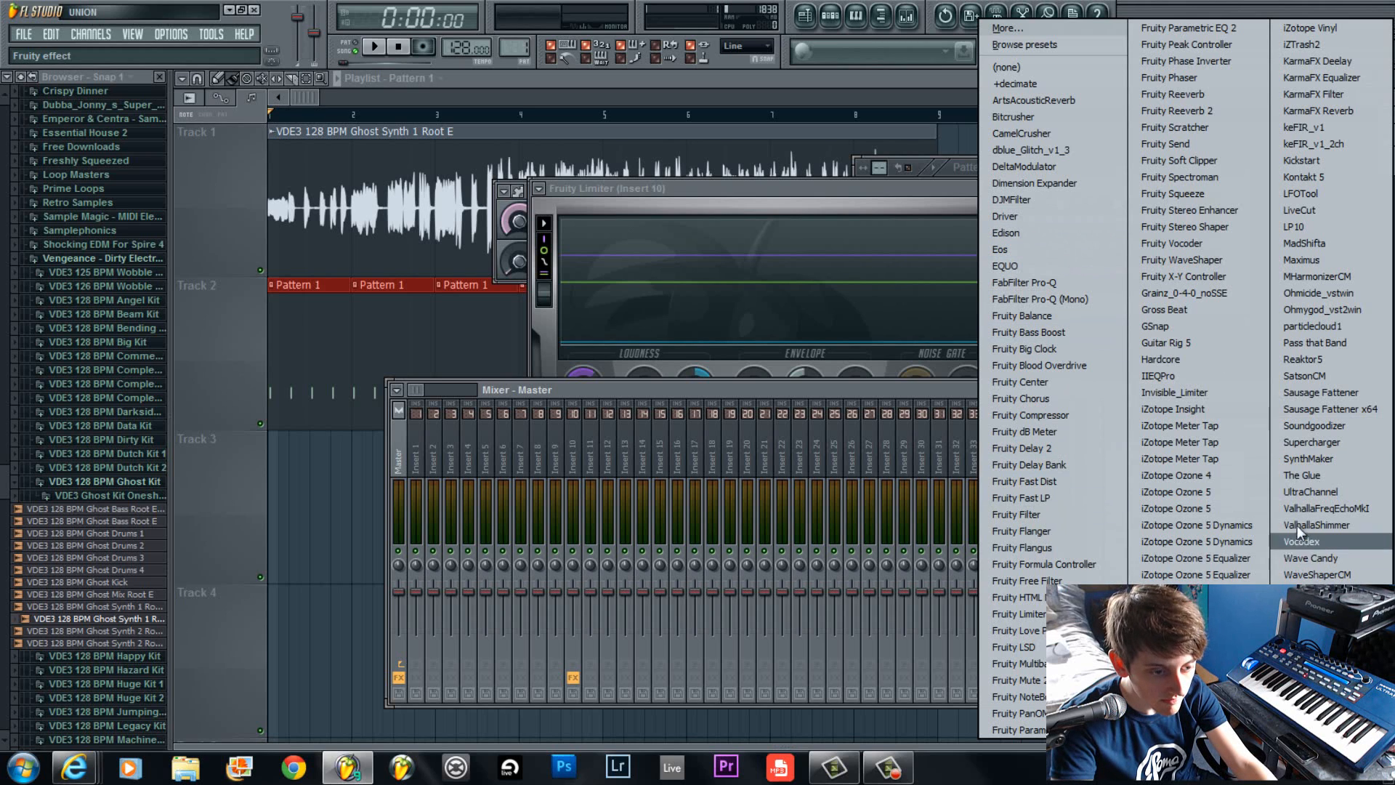
{"action": "left_click", "coordinate": [1308, 476]}
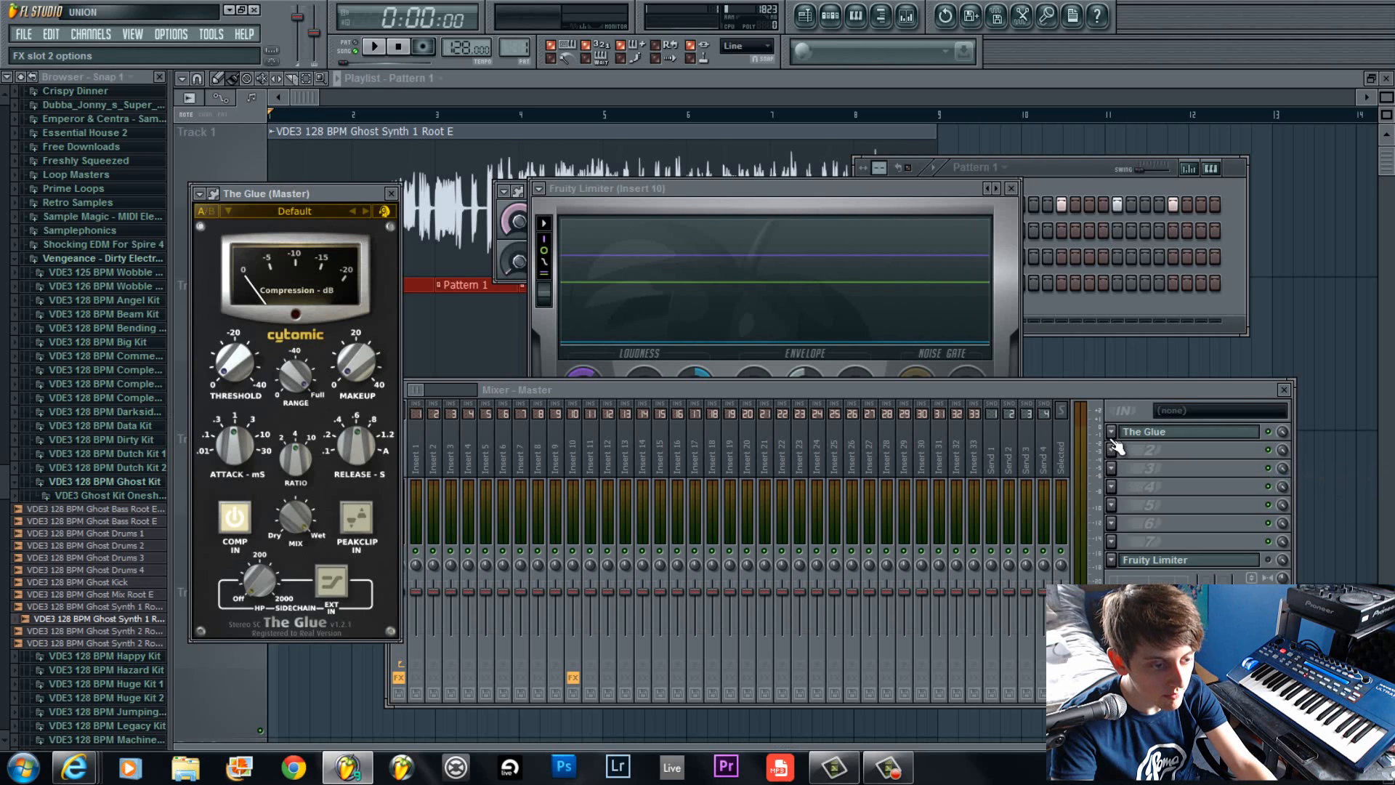
{"action": "key", "text": "space"}
{"action": "left_click_drag", "start_coordinate": [234, 359], "coordinate": [234, 407]}
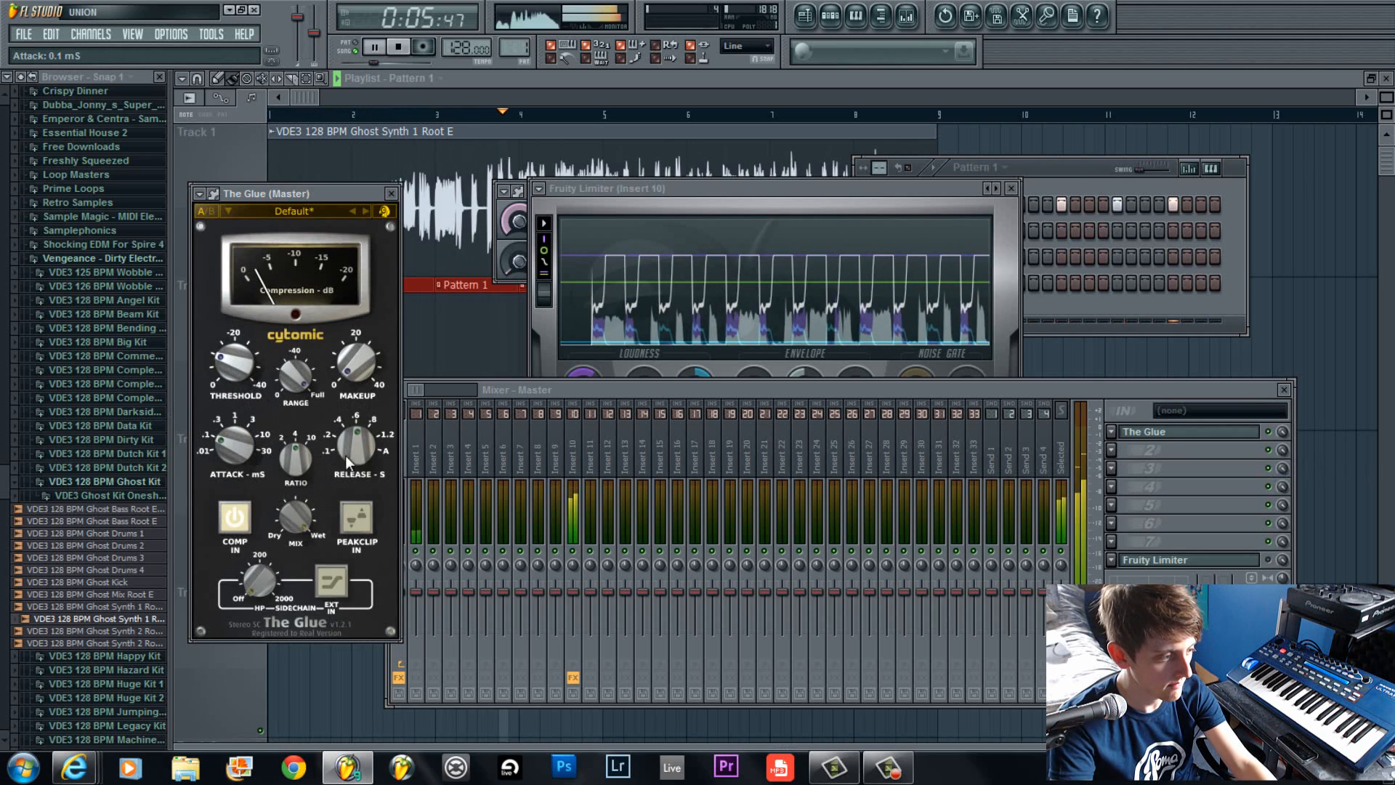
{"action": "left_click_drag", "start_coordinate": [234, 364], "coordinate": [238, 333]}
{"action": "key", "text": "space"}
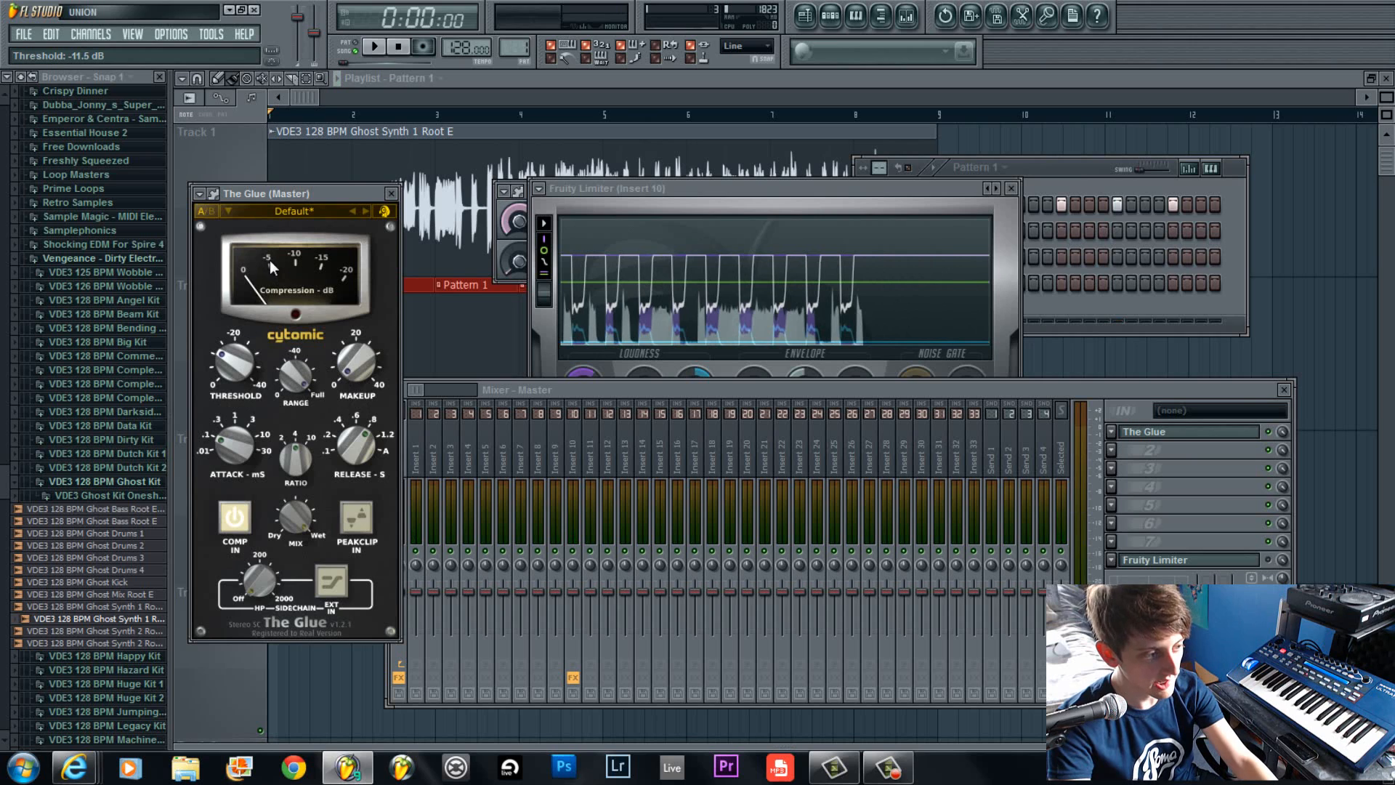
Set The Glue's threshold on the Master to -16.1 dB and raise its makeup gain during playback, and stop playback.
{"action": "mouse_move", "coordinate": [233, 354]}
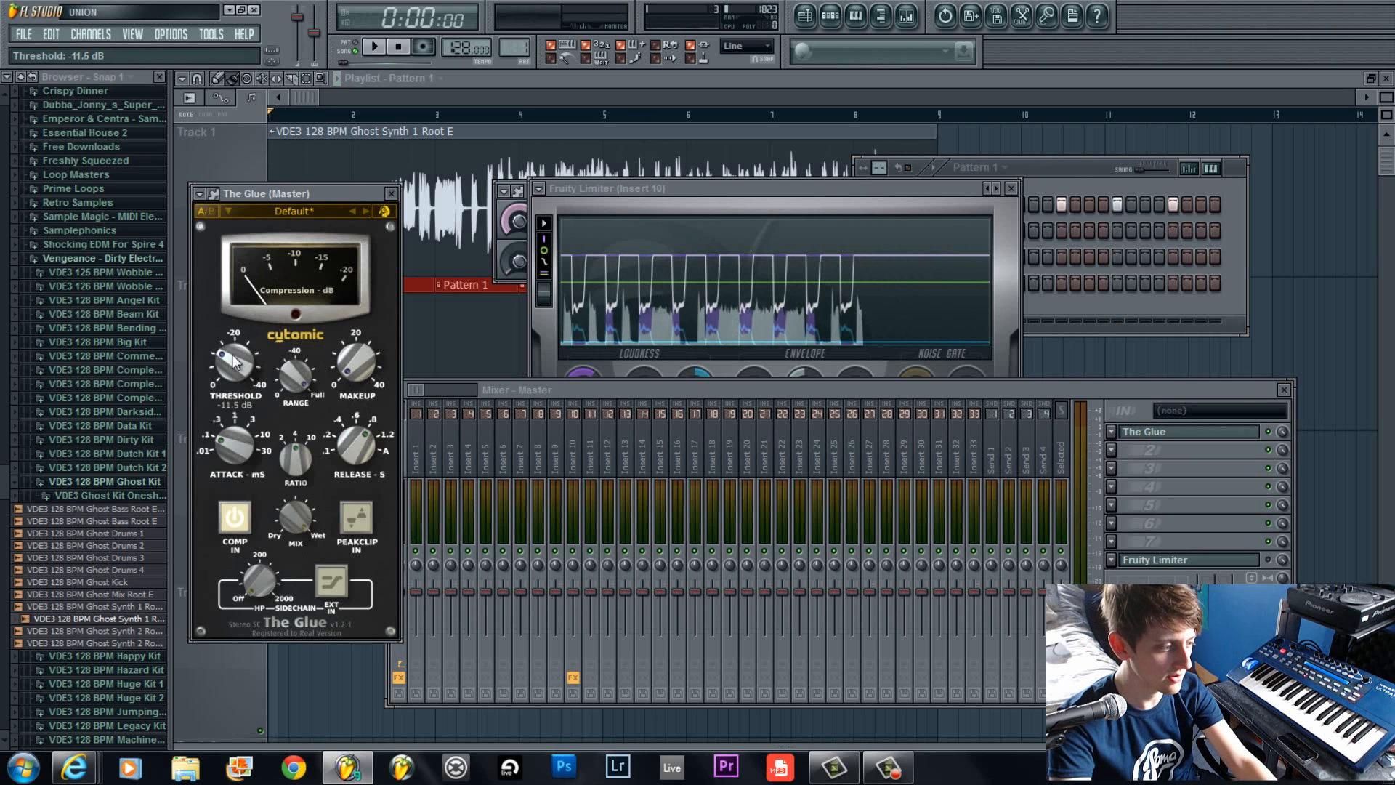
{"action": "key", "text": "space"}
{"action": "left_click_drag", "start_coordinate": [231, 360], "coordinate": [232, 352]}
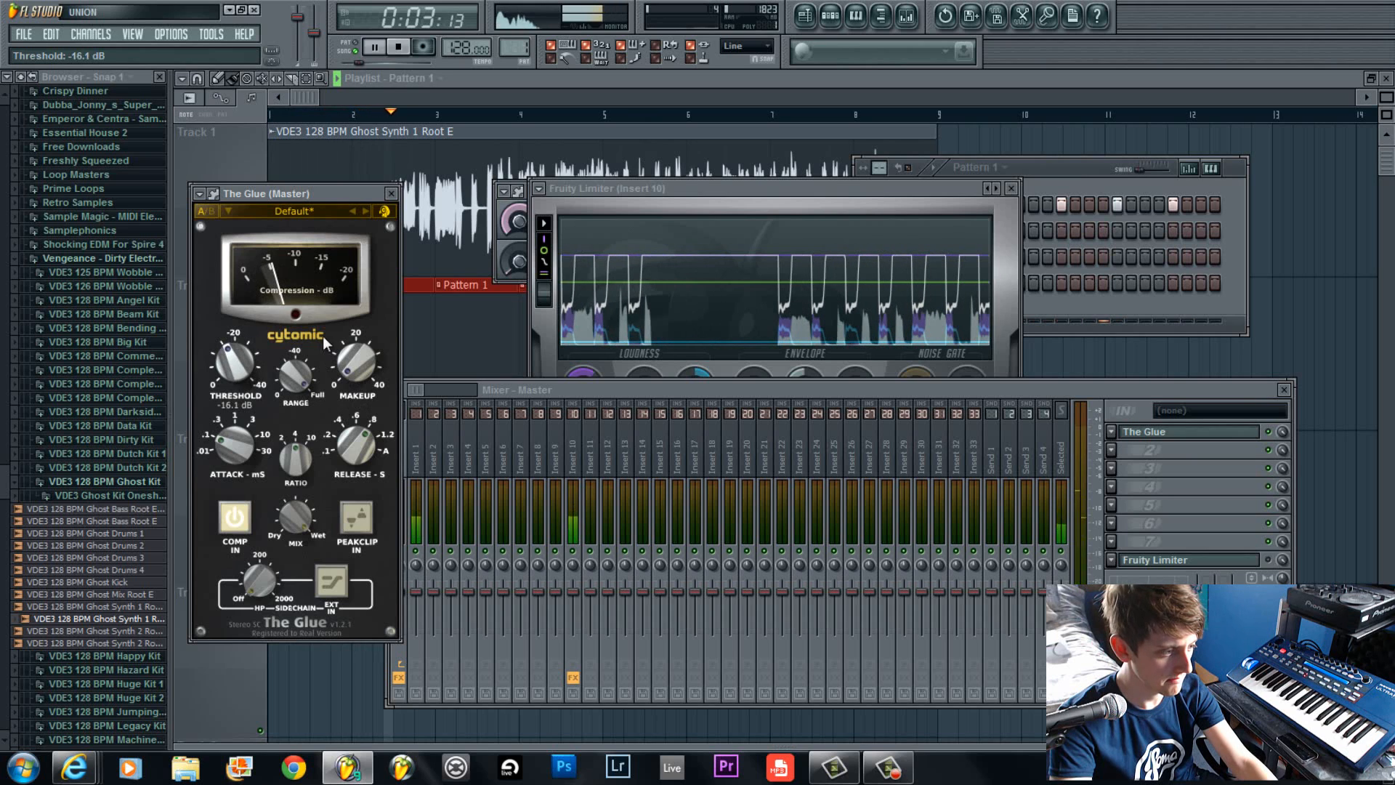
{"action": "mouse_move", "coordinate": [354, 354]}
{"action": "left_click_drag", "start_coordinate": [353, 349], "coordinate": [354, 321]}
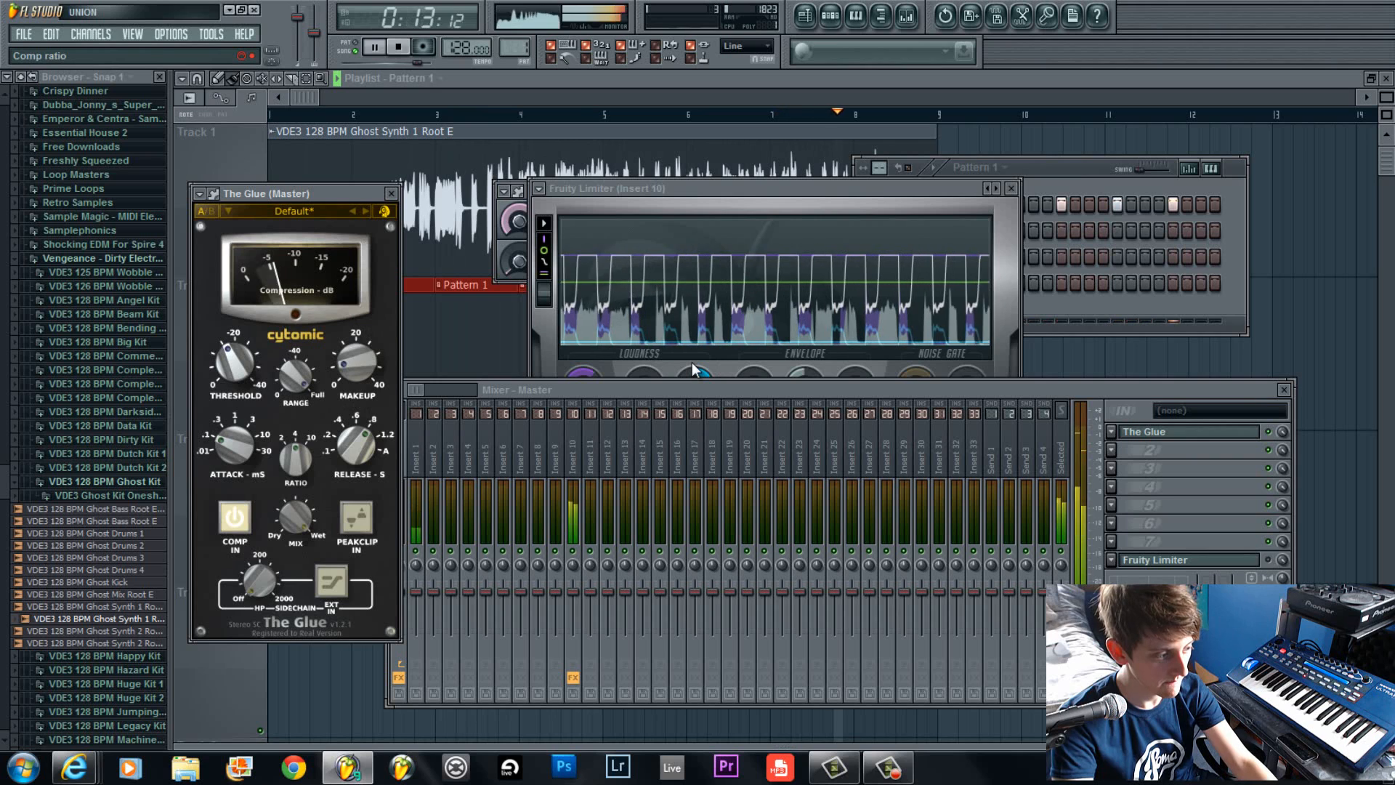
{"action": "key", "text": "space"}
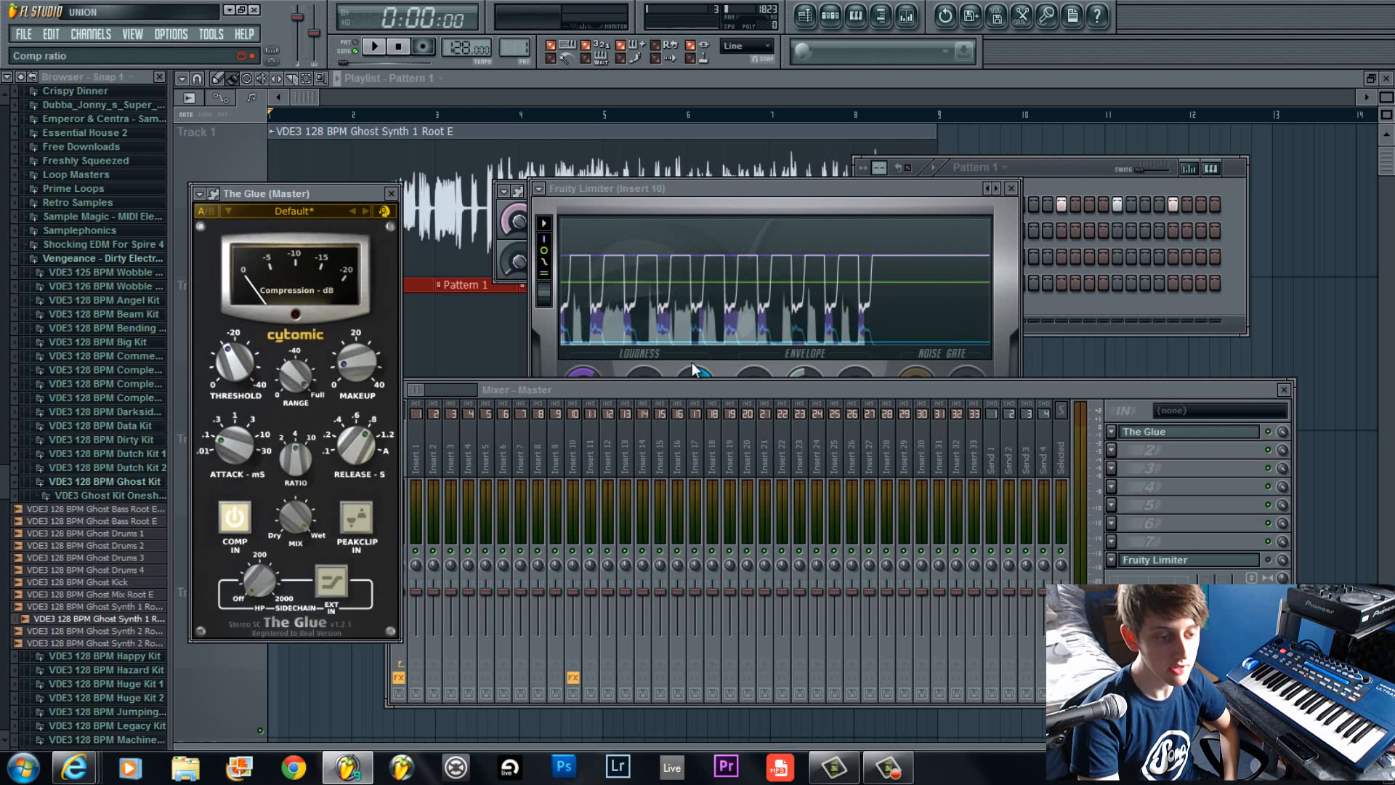